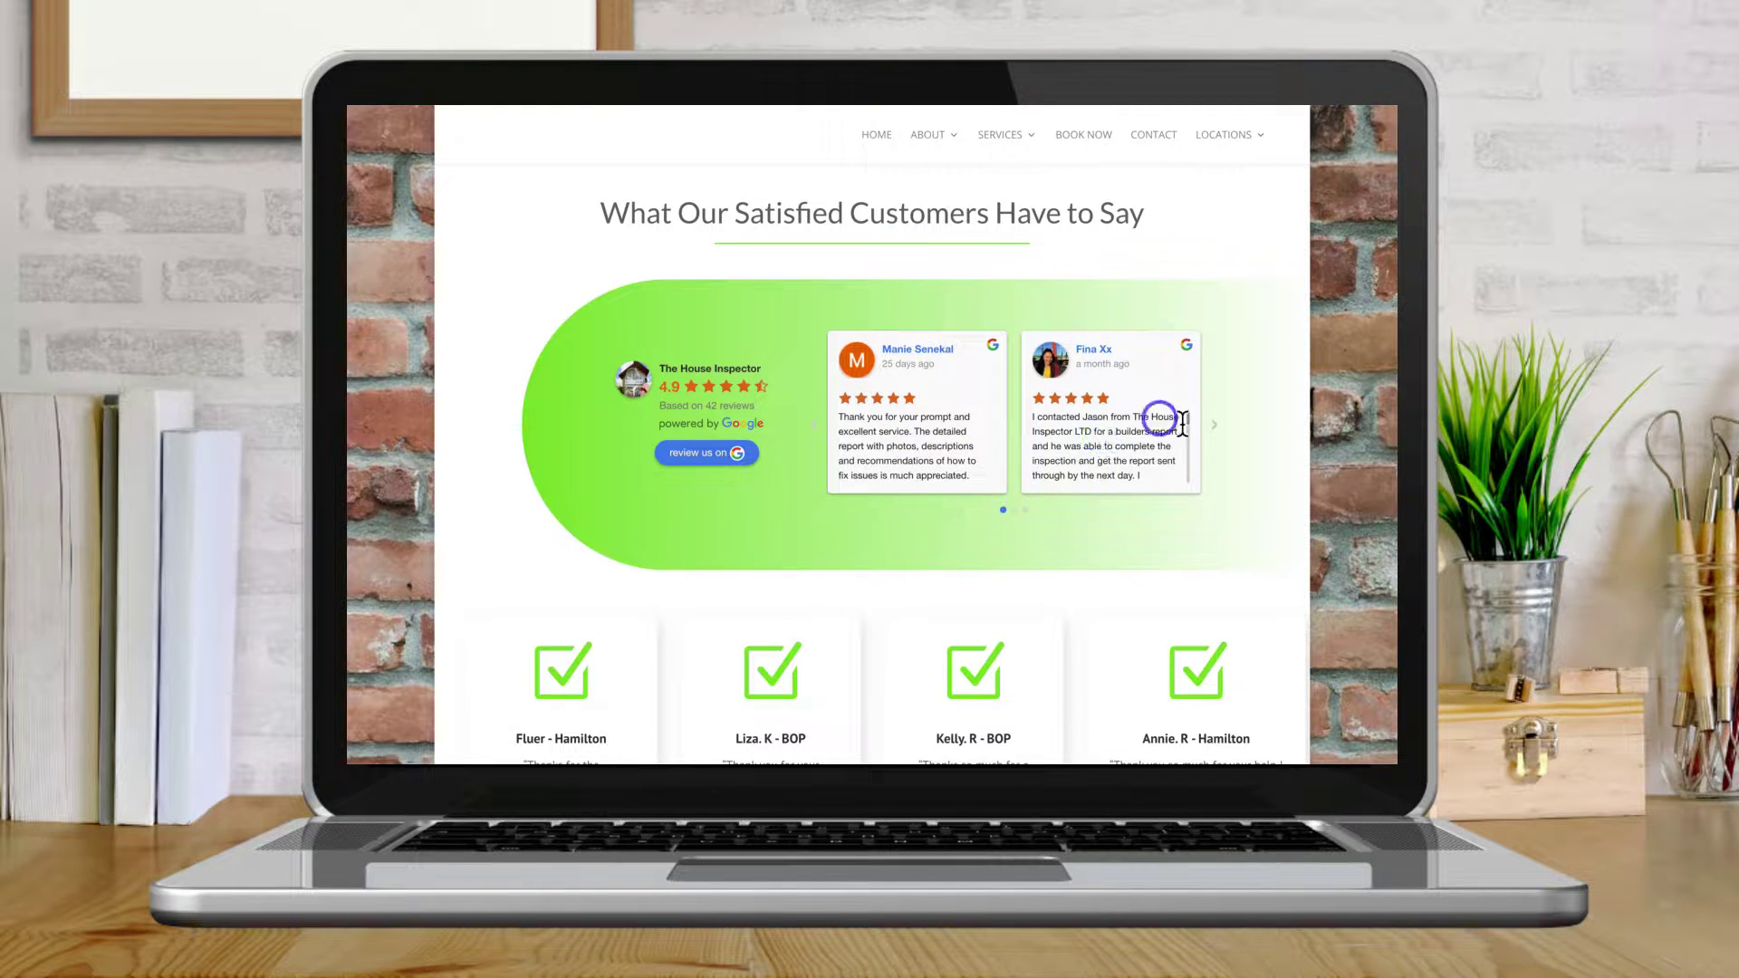
{"action": "left_click", "coordinate": [1214, 426]}
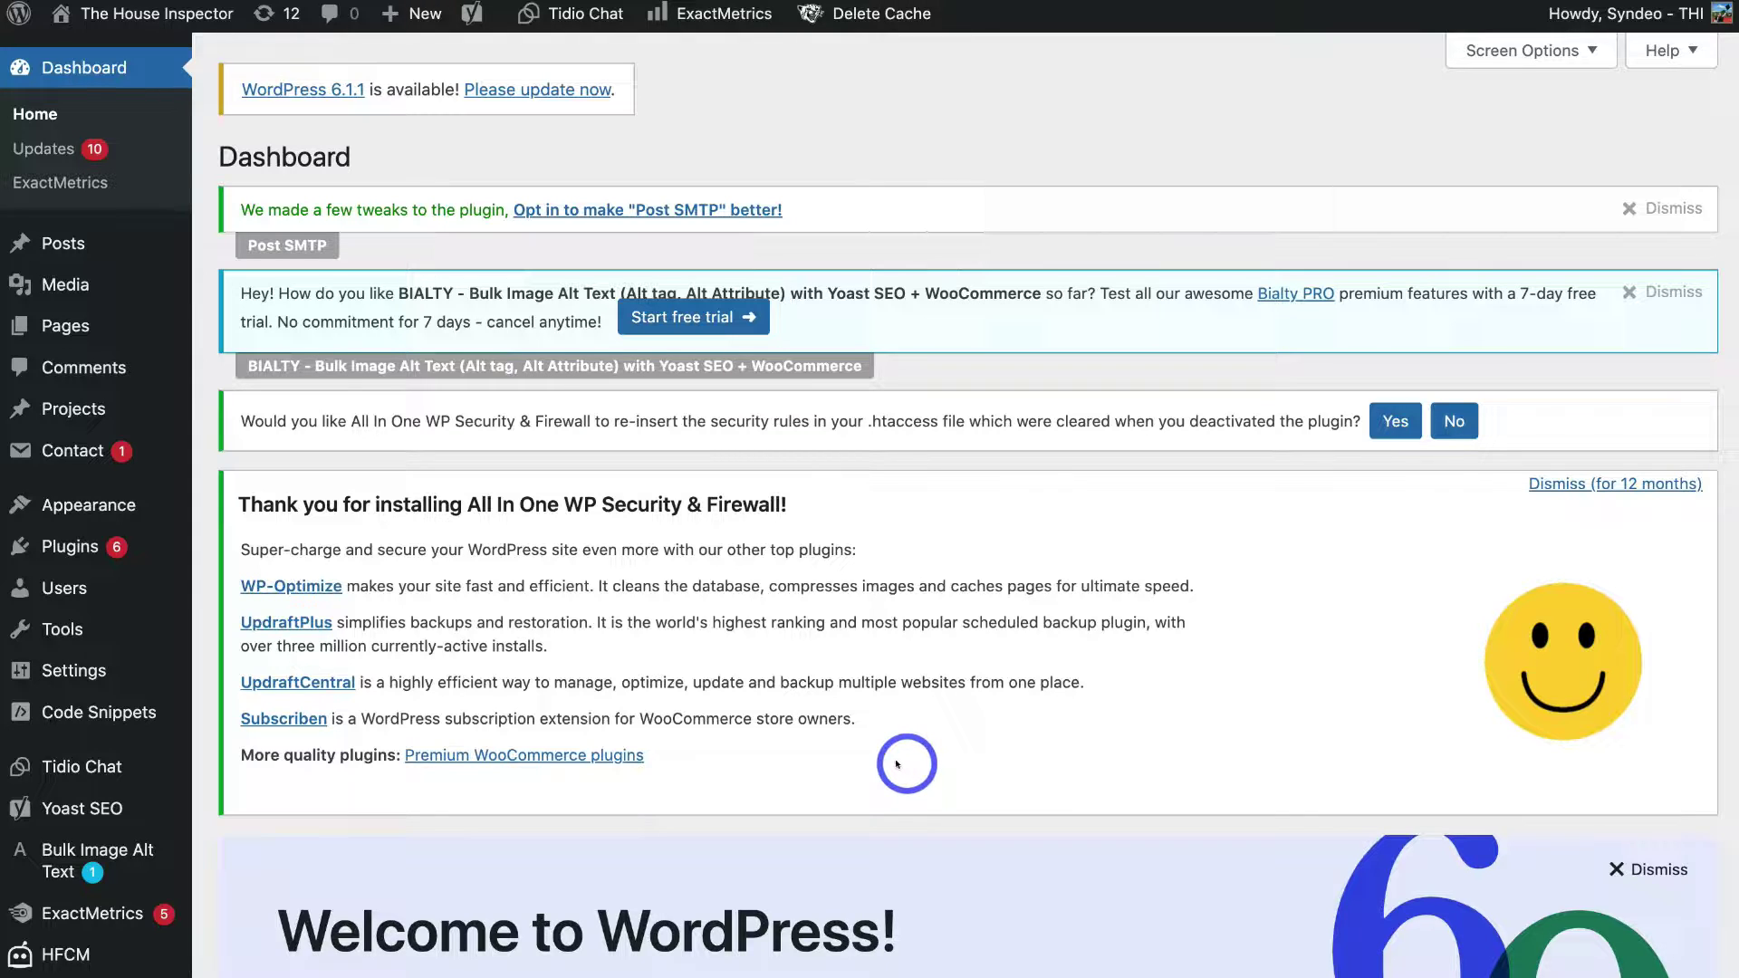
Install and activate the RichPlugins "Plugin for Google Reviews", found by searching for new plugins with "Google Reviews"
{"action": "mouse_move", "coordinate": [165, 631]}
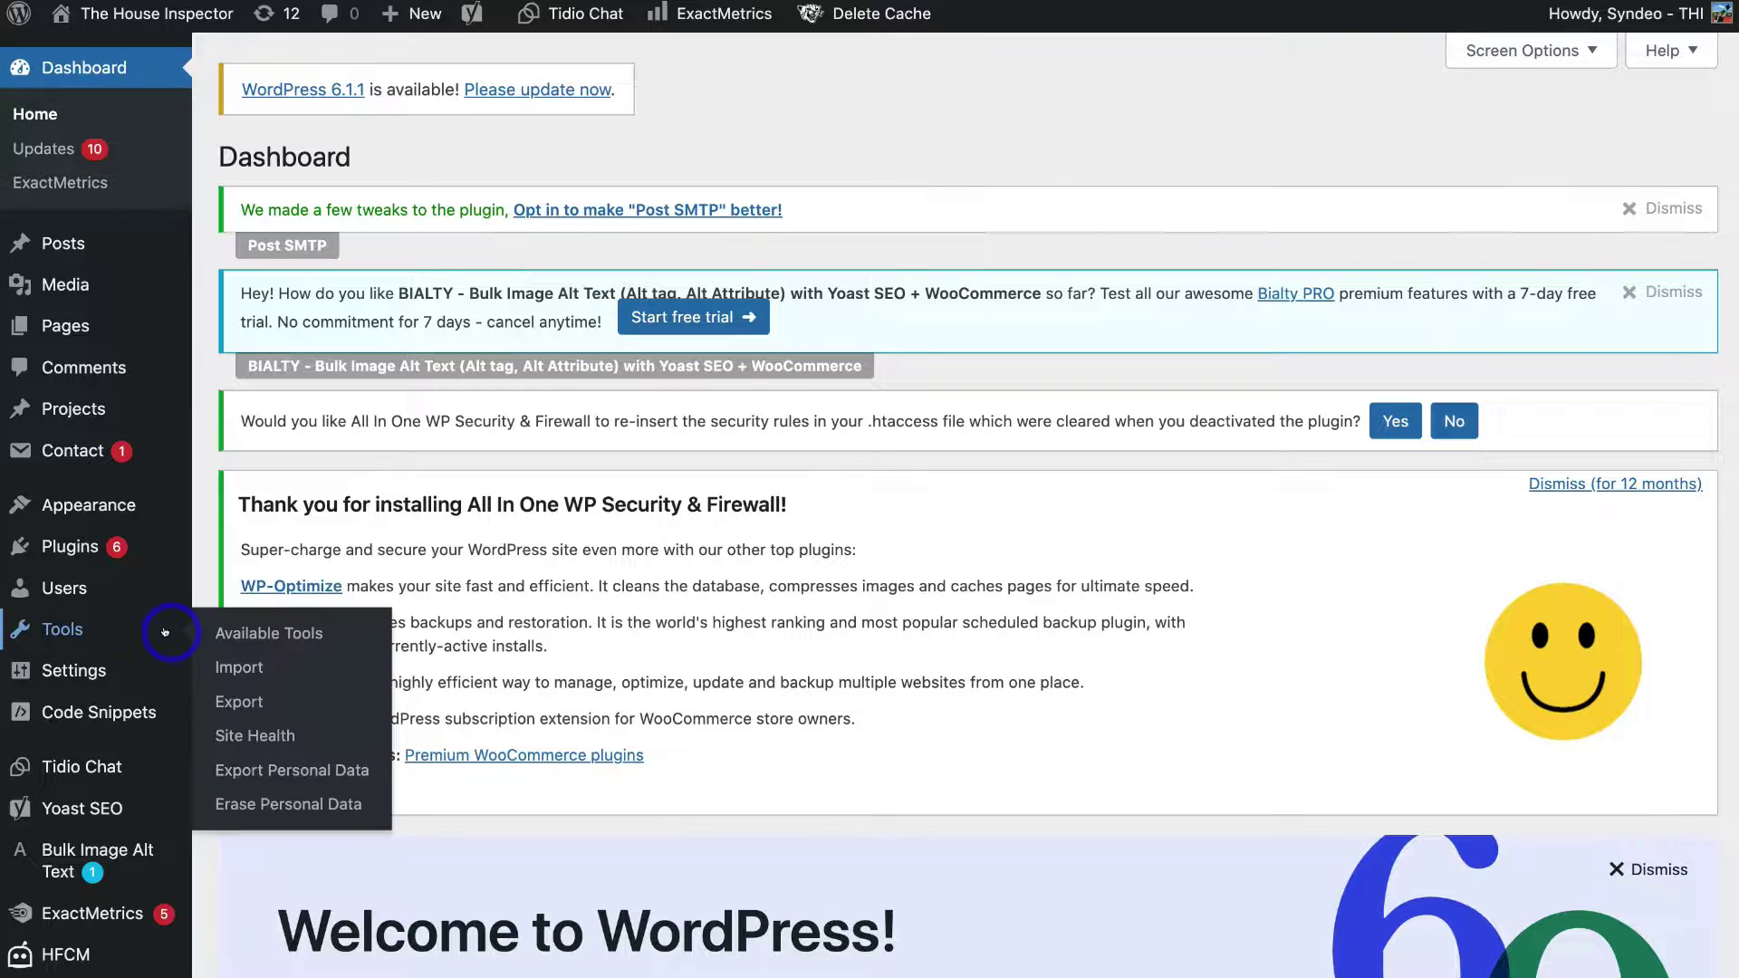
{"action": "mouse_move", "coordinate": [72, 546]}
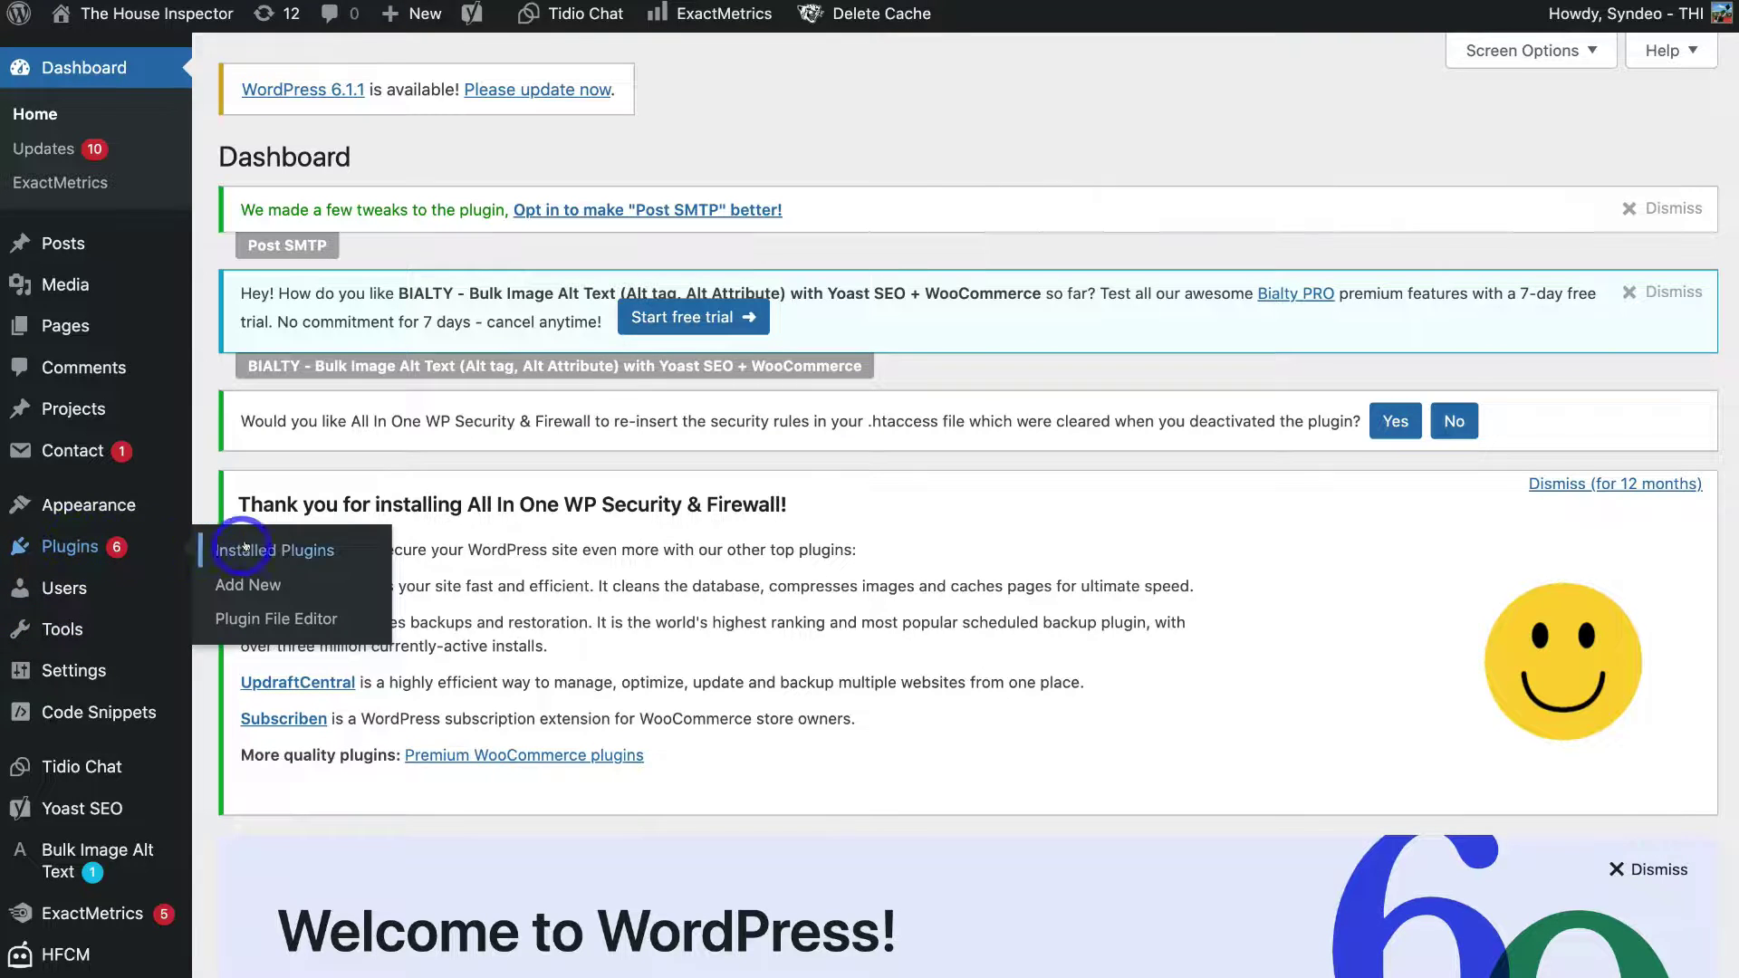
{"action": "left_click", "coordinate": [295, 582]}
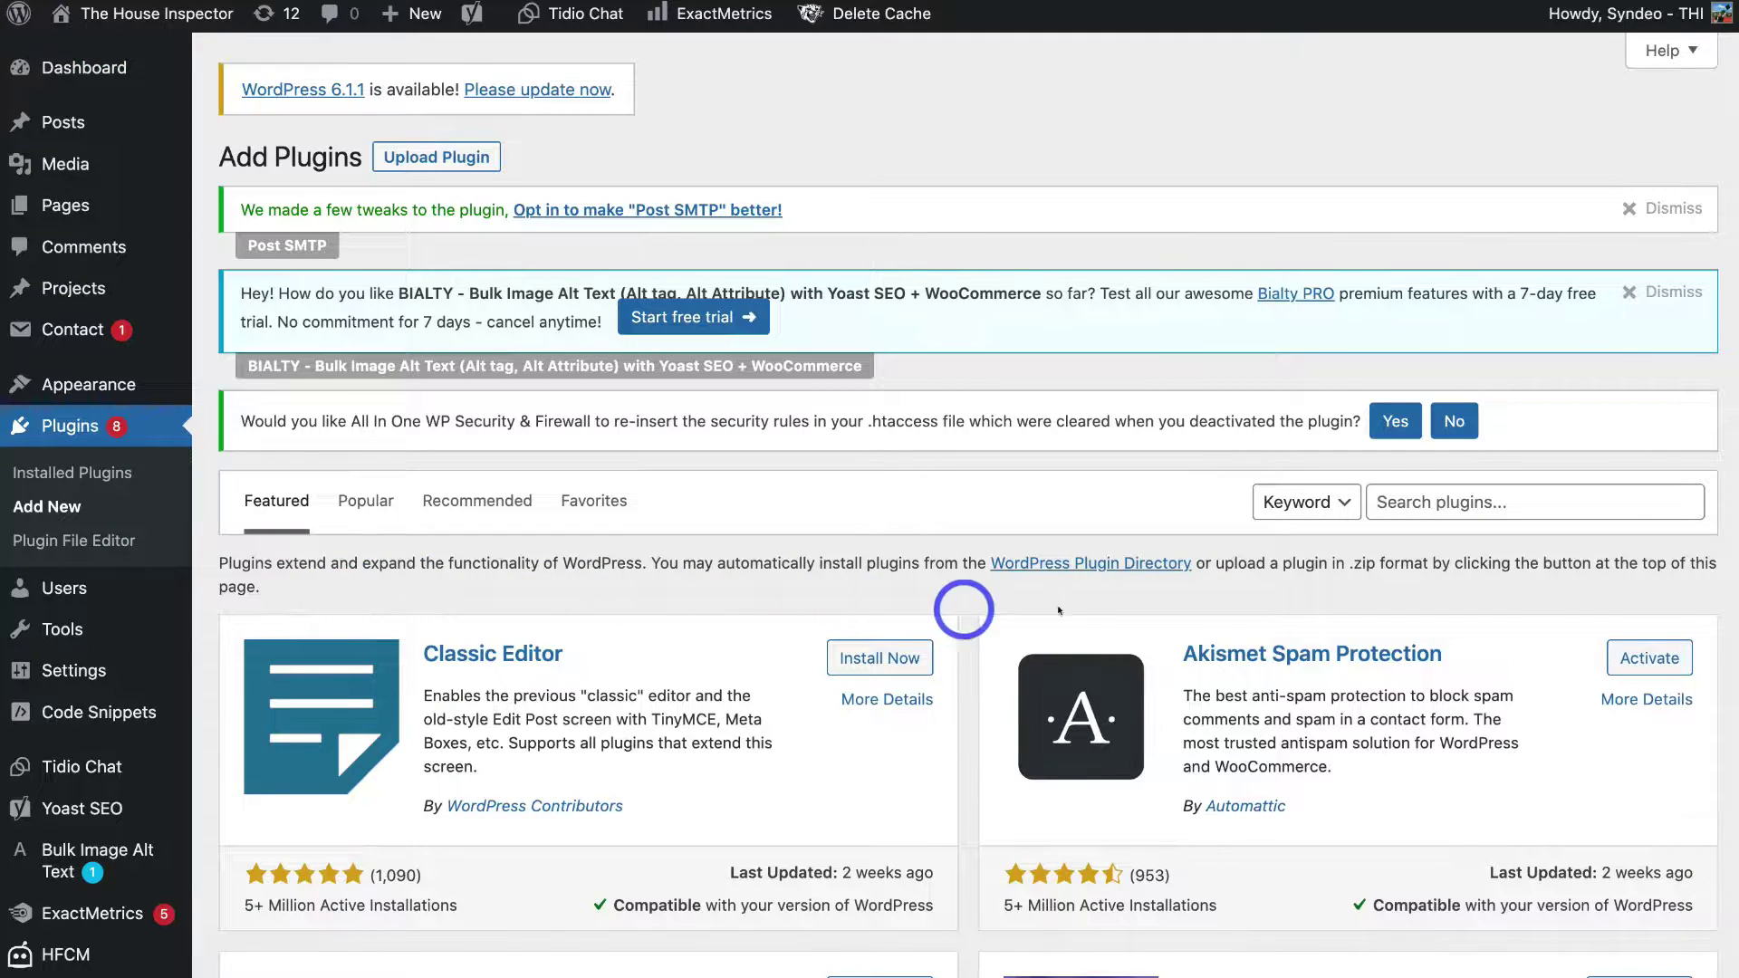
{"action": "left_click", "coordinate": [1406, 504]}
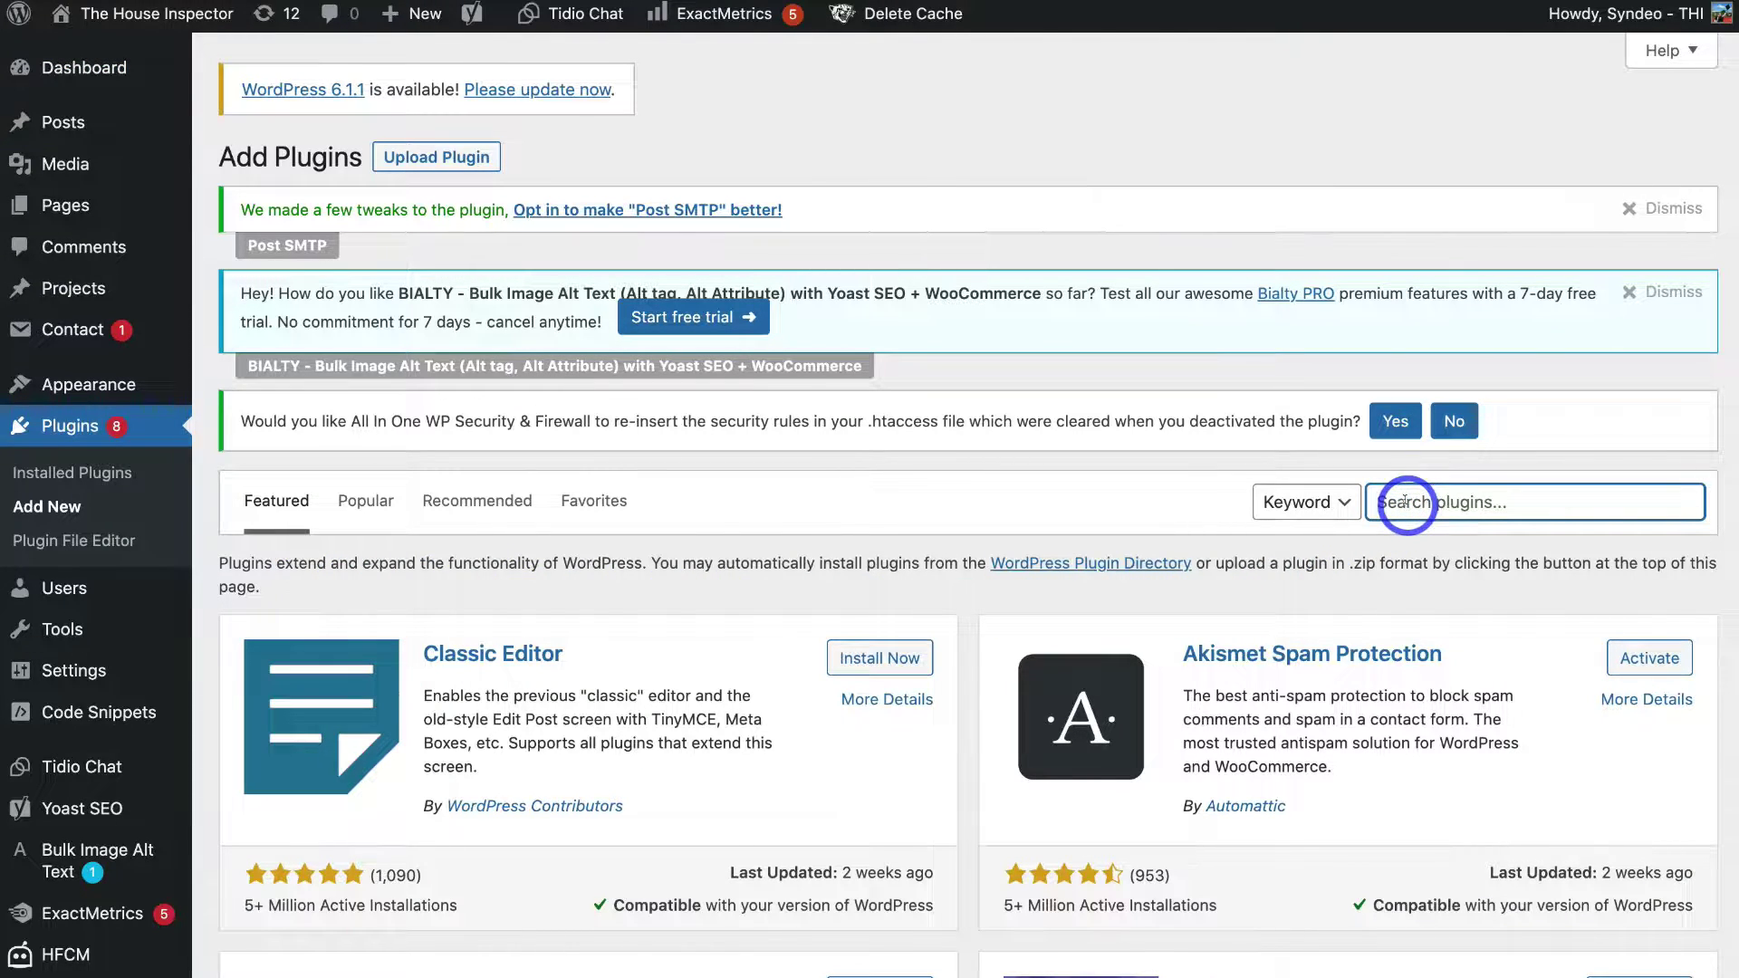
{"action": "type", "text": "Google Reviews"}
{"action": "scroll", "coordinate": [1194, 560], "scroll_direction": "down", "scroll_amount": 3}
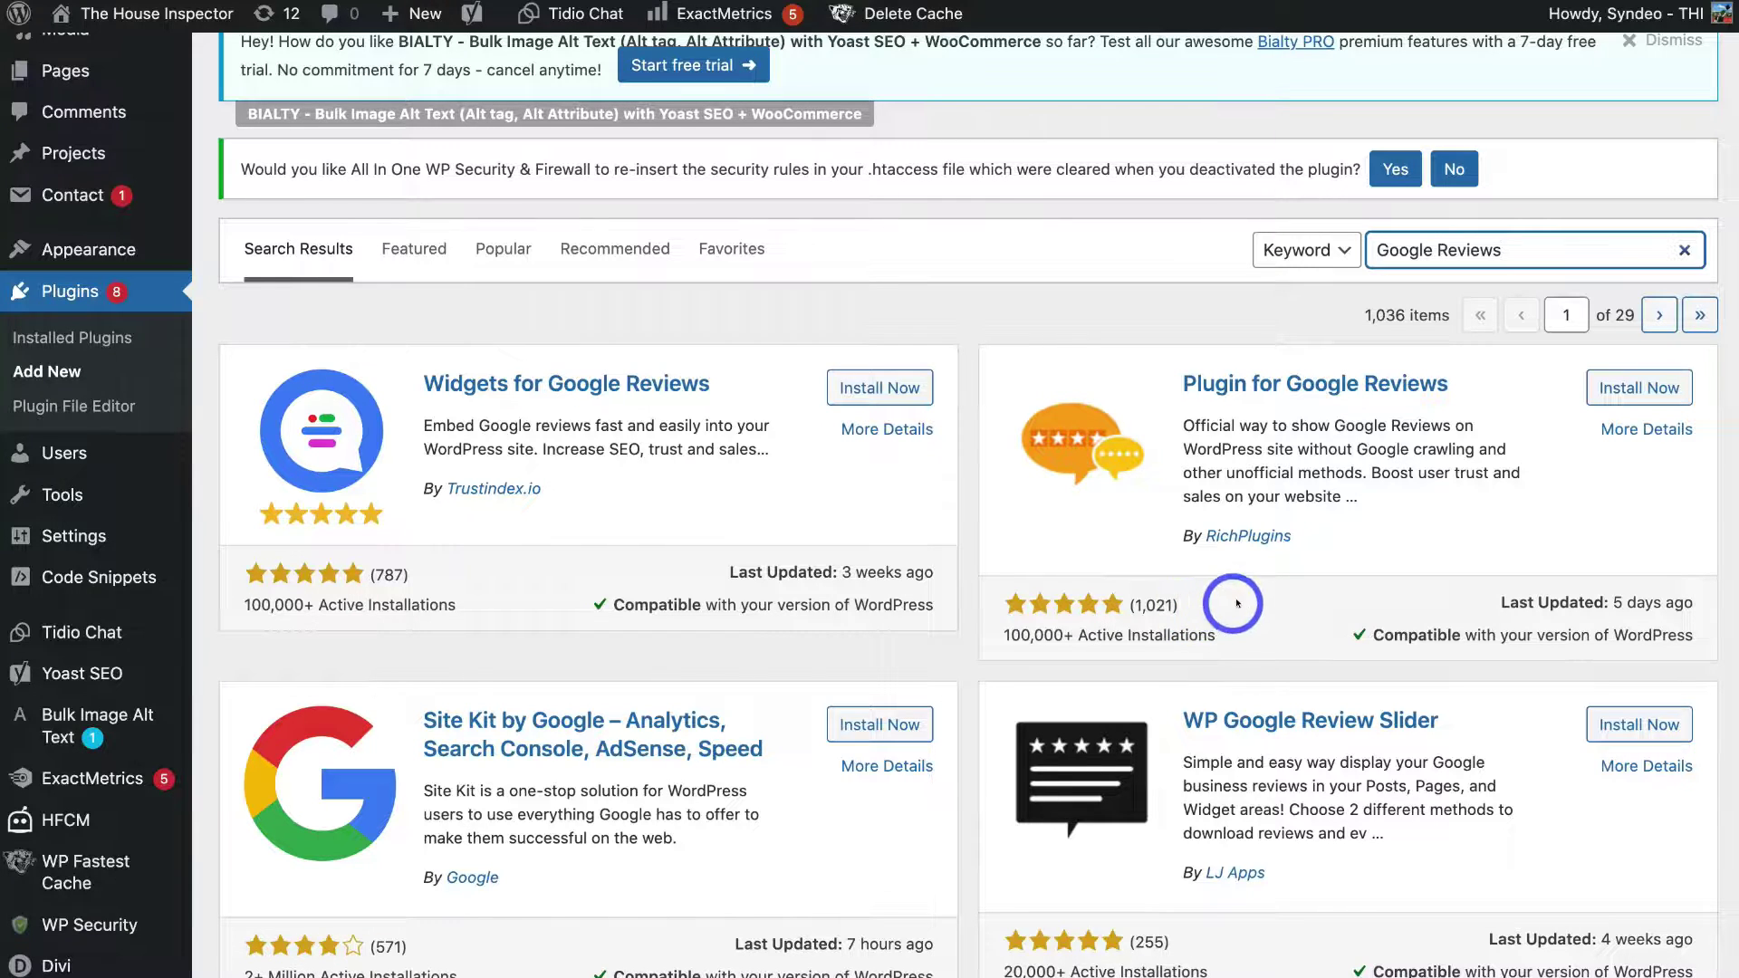
{"action": "left_click", "coordinate": [1613, 390]}
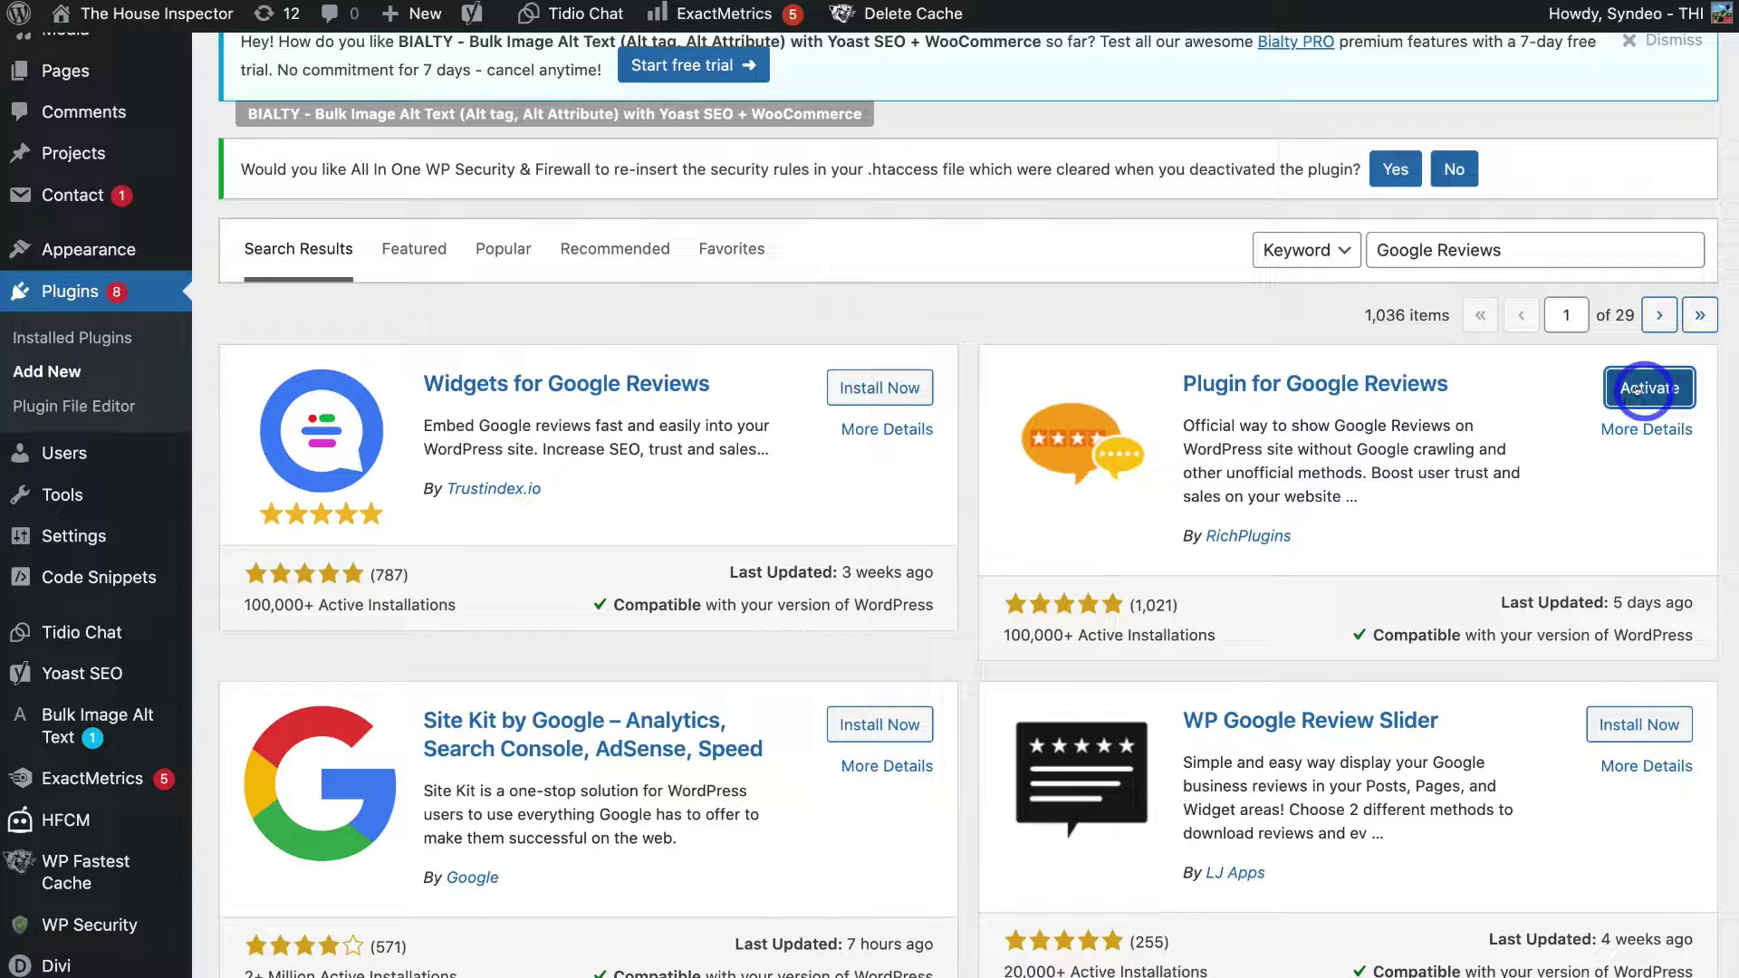
{"action": "left_click", "coordinate": [1638, 389]}
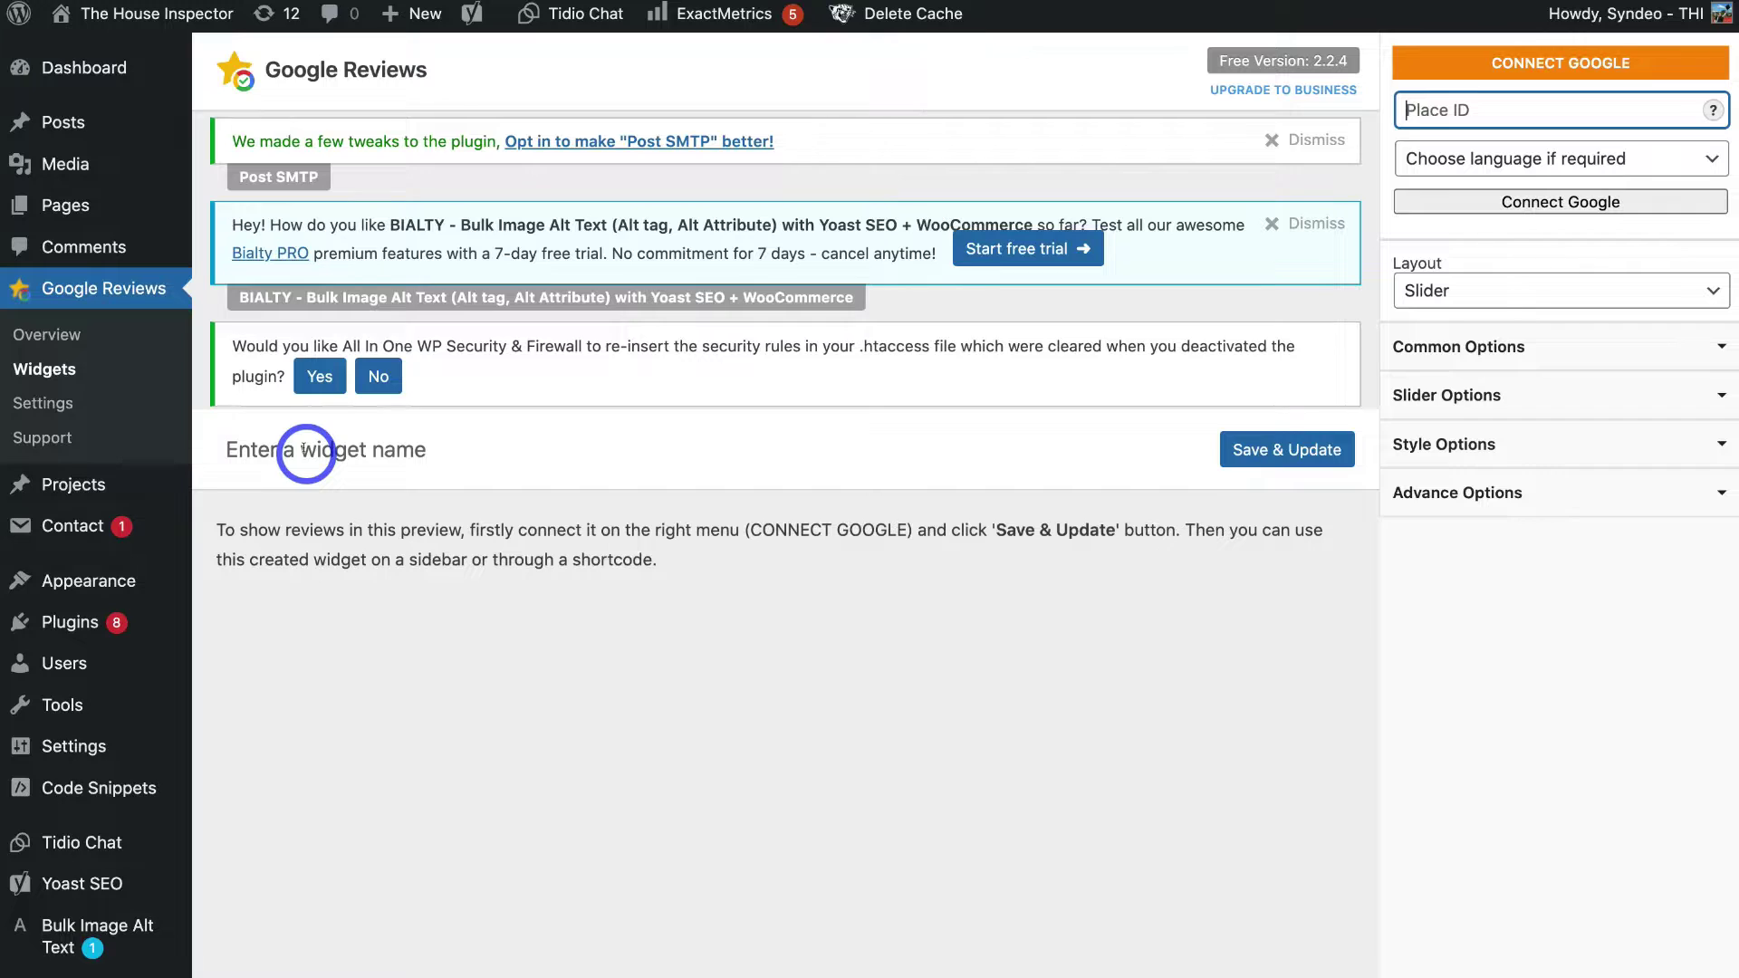
Name the new reviews widget "Google Reviews Home Page" and save it
{"action": "left_click", "coordinate": [305, 450]}
{"action": "type", "text": "Google Reviews Home Page"}
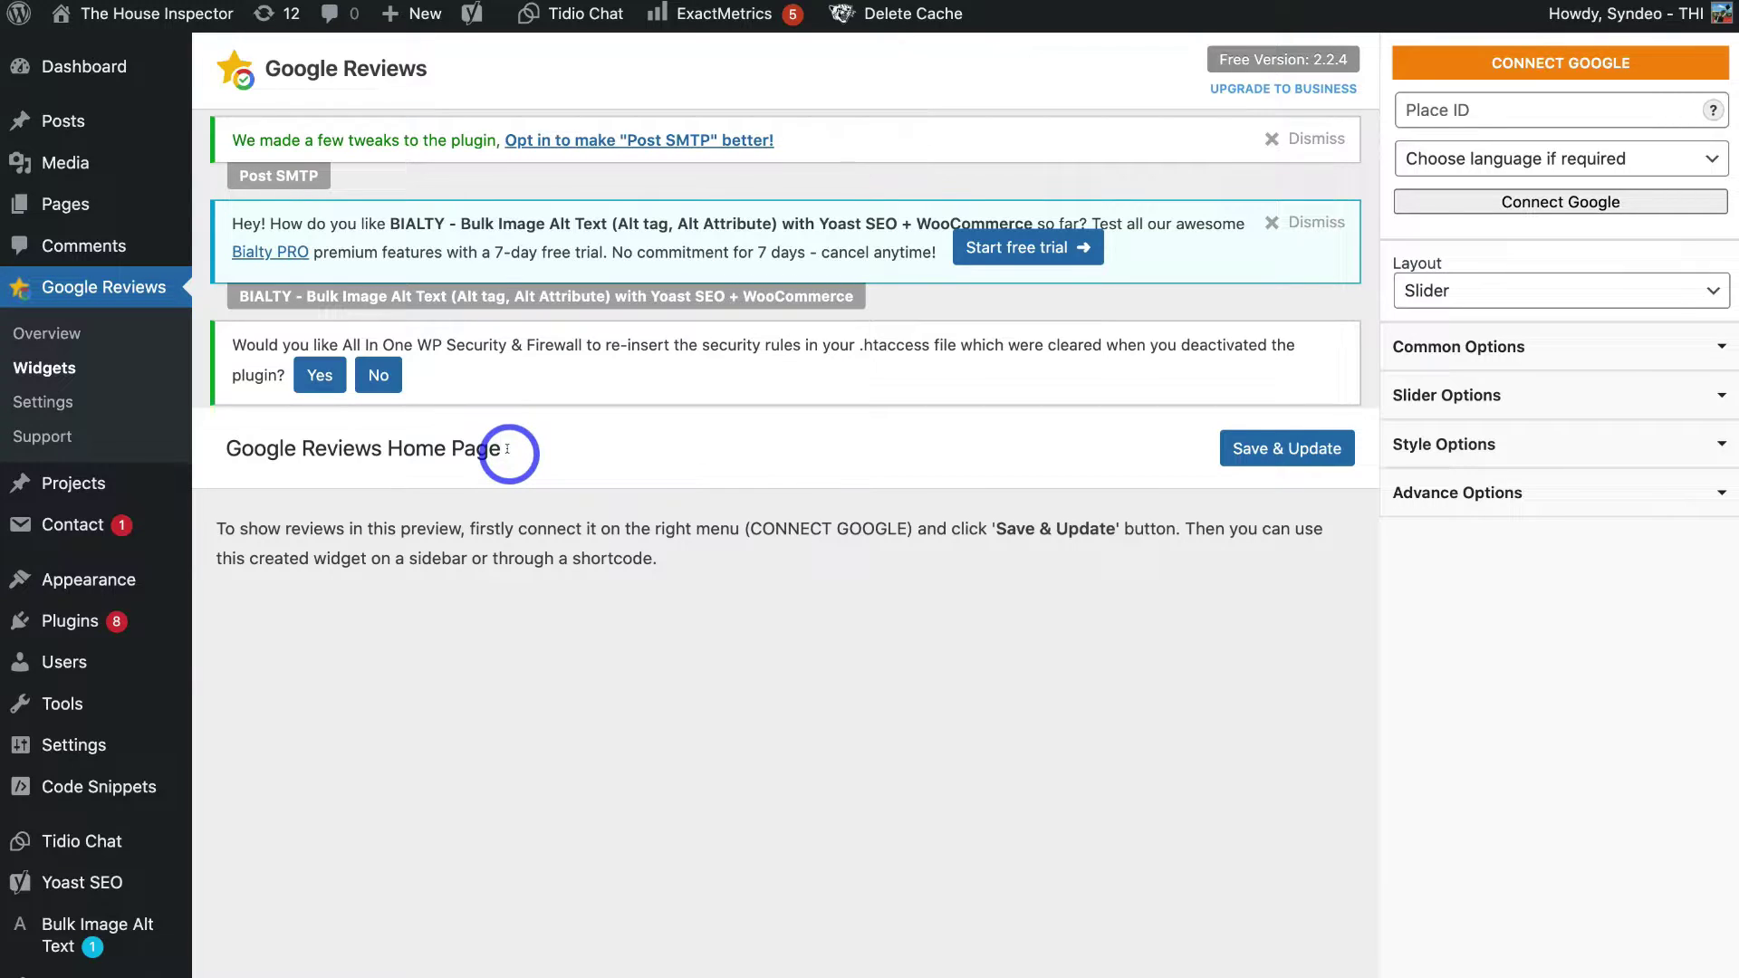
{"action": "left_click", "coordinate": [1277, 449]}
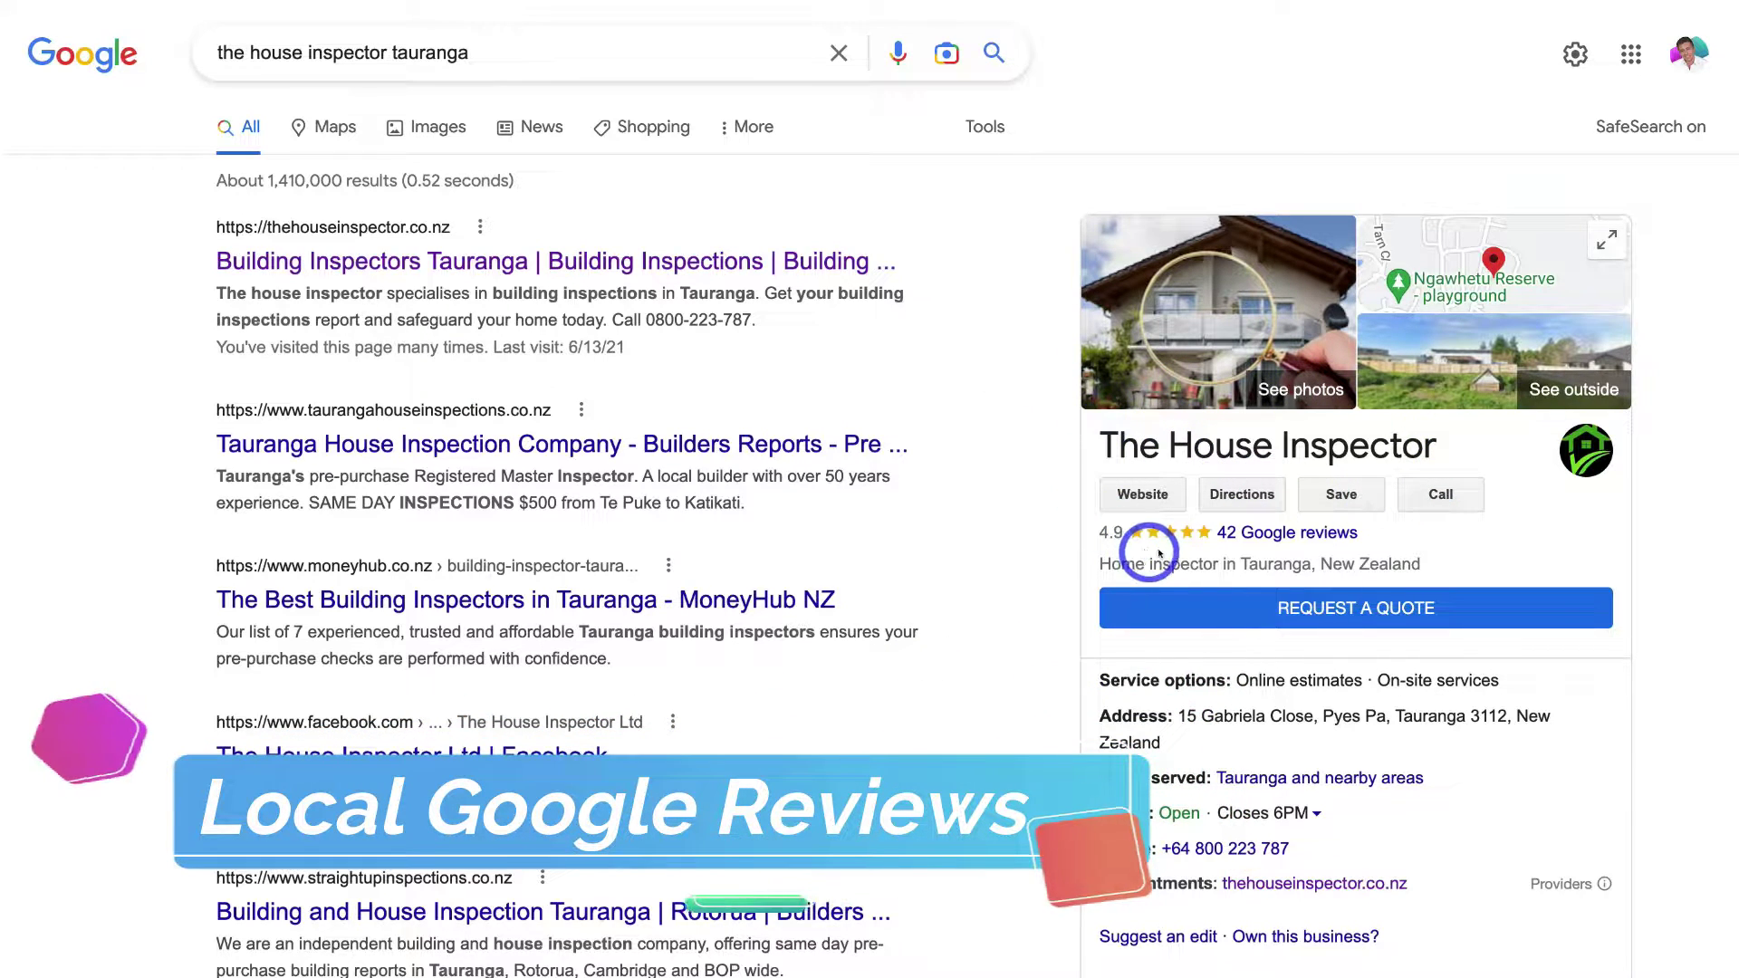
In the Google results for The House Inspector, inspect the Write a review element and copy its data-pid value as the place ID
{"action": "left_click", "coordinate": [1303, 533]}
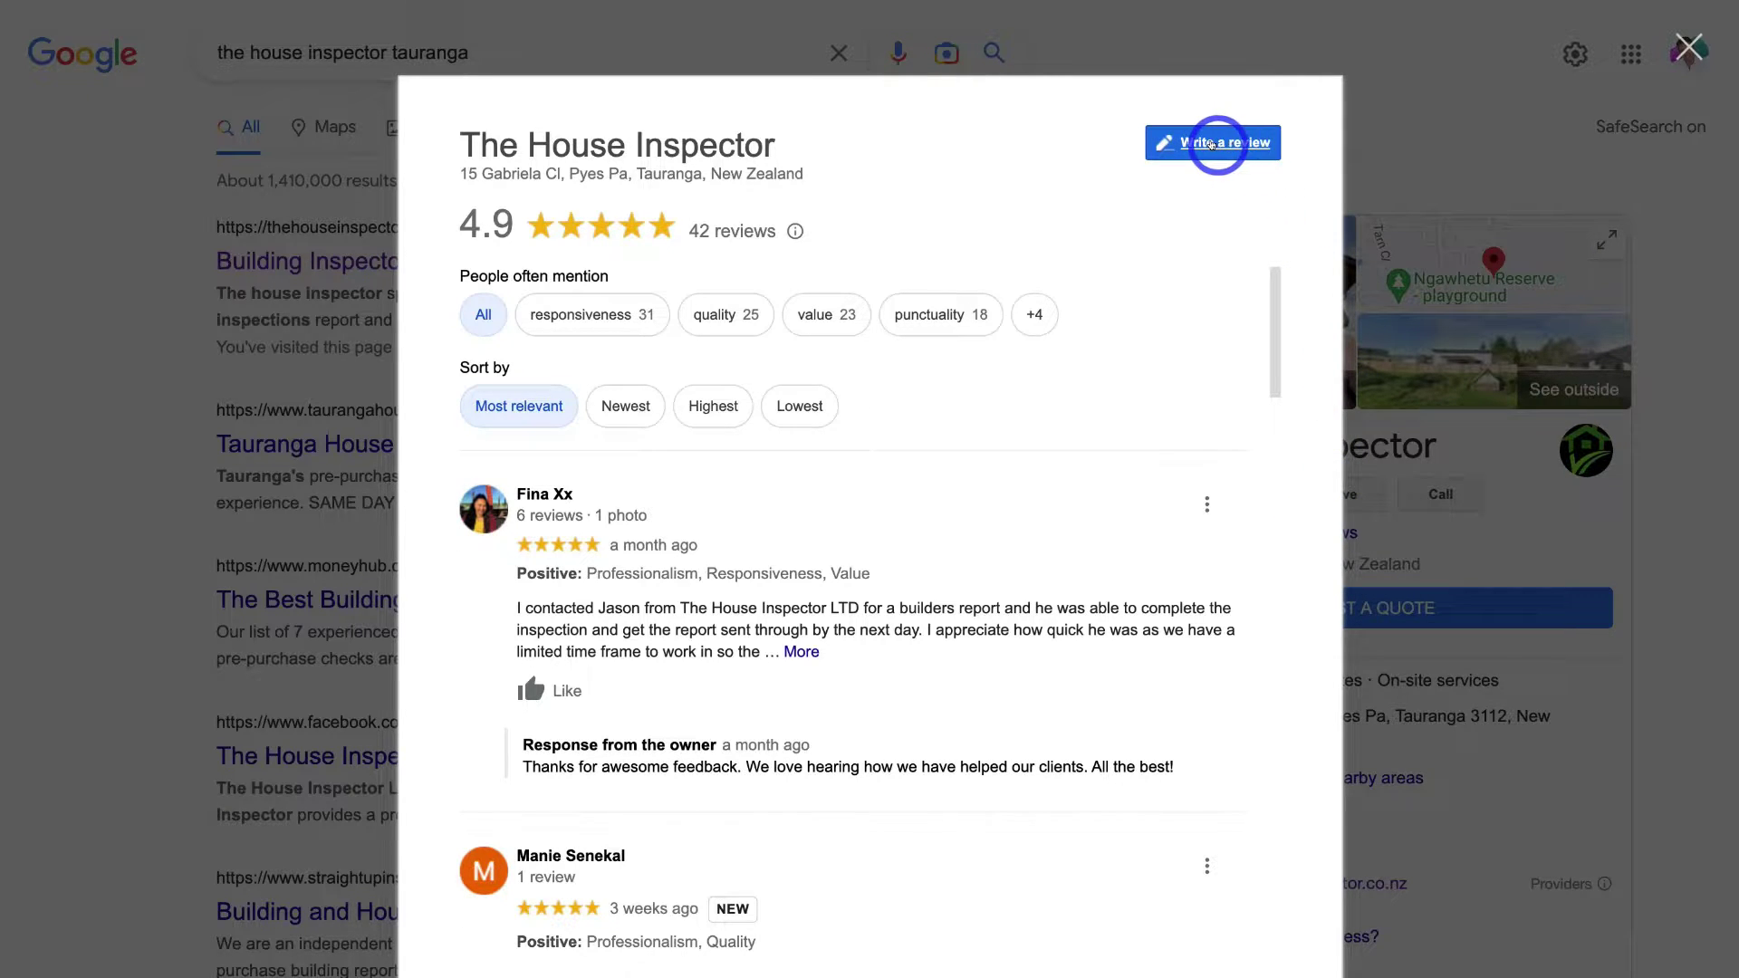
{"action": "right_click", "coordinate": [1211, 143]}
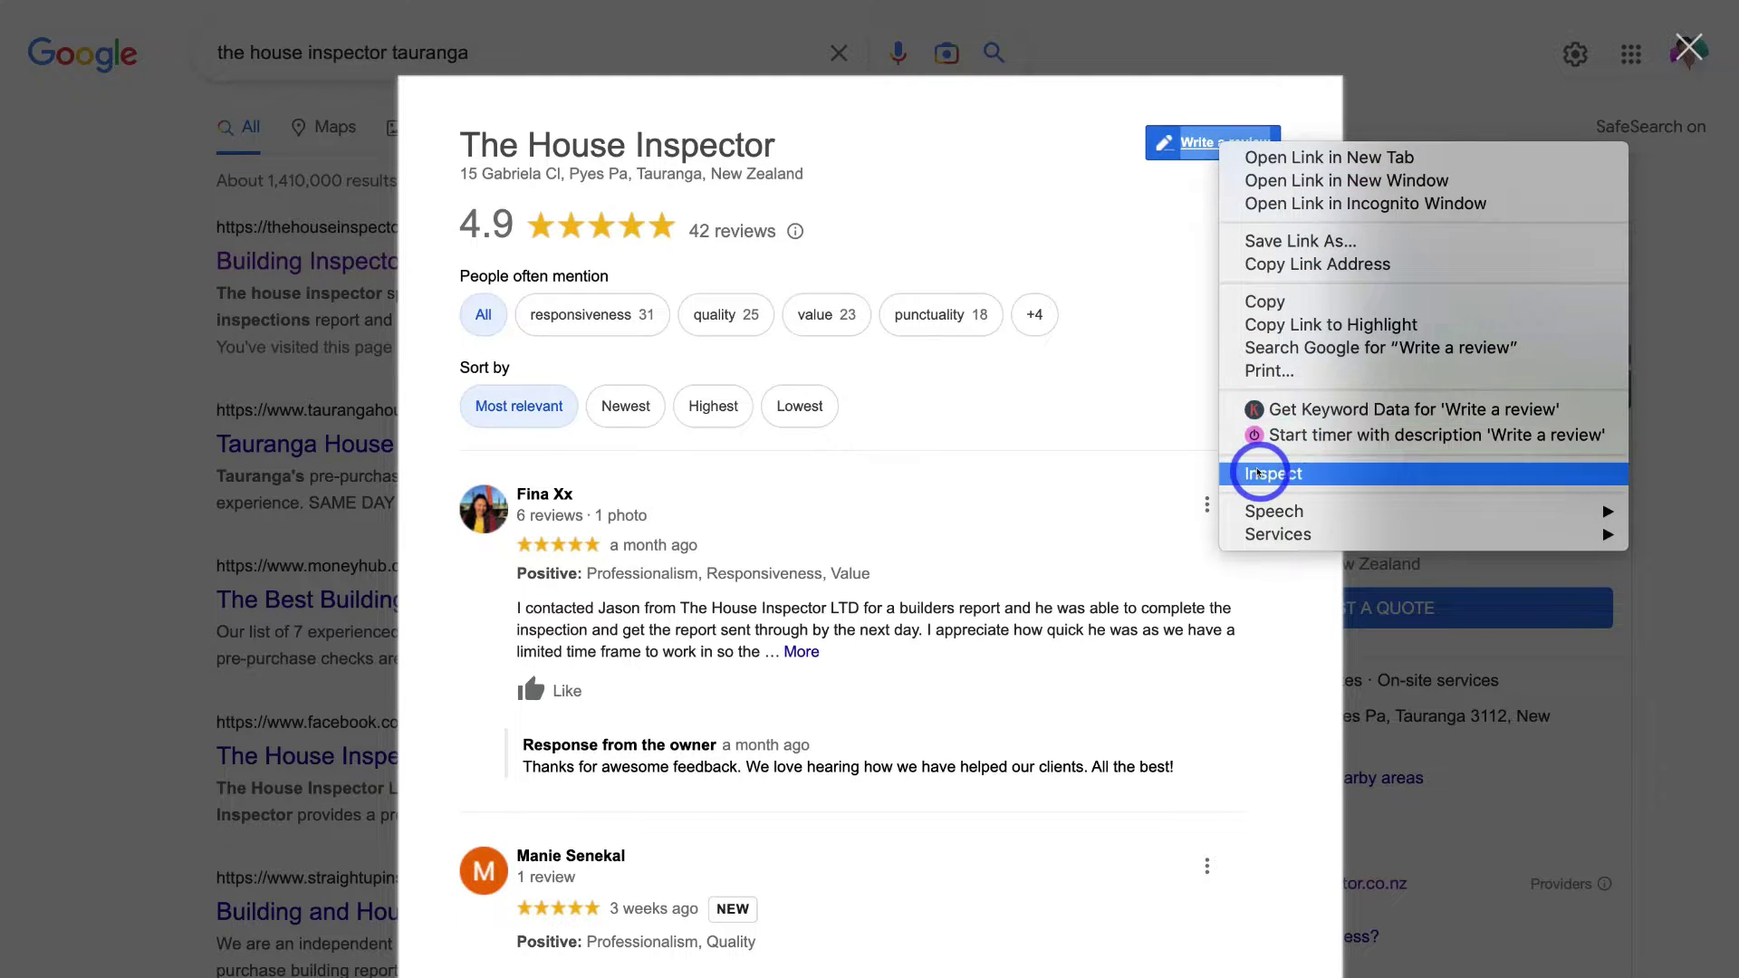
{"action": "left_click", "coordinate": [1319, 476]}
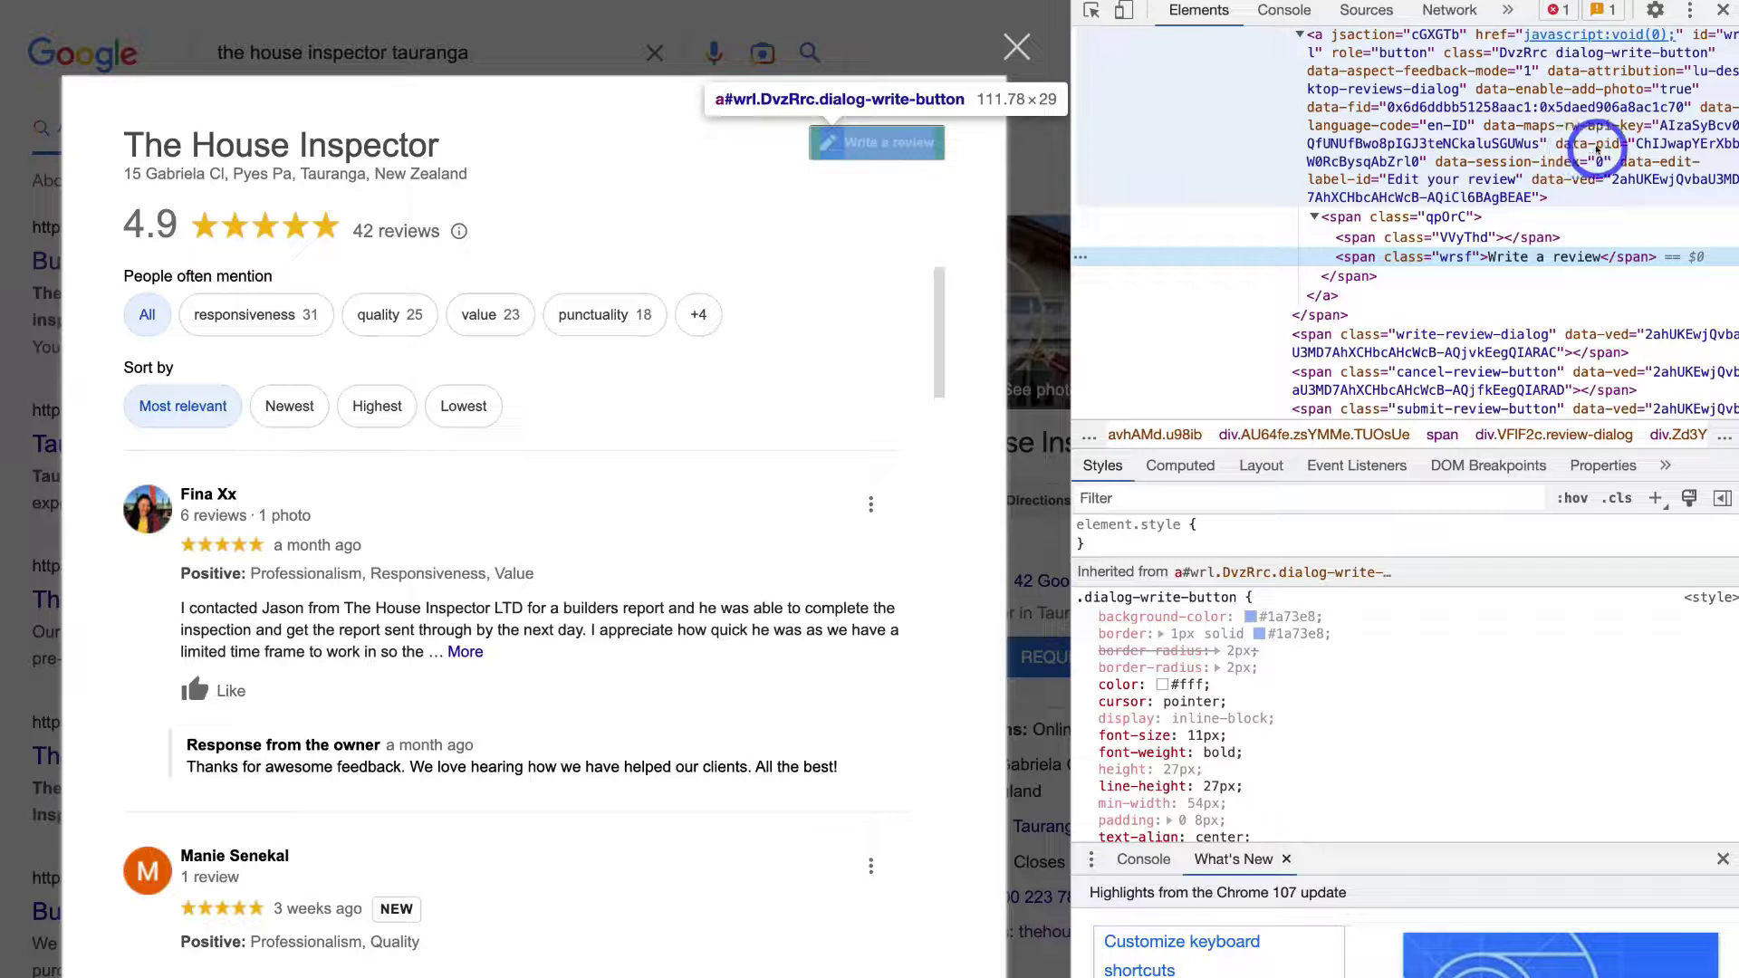
{"action": "left_click", "coordinate": [1639, 143]}
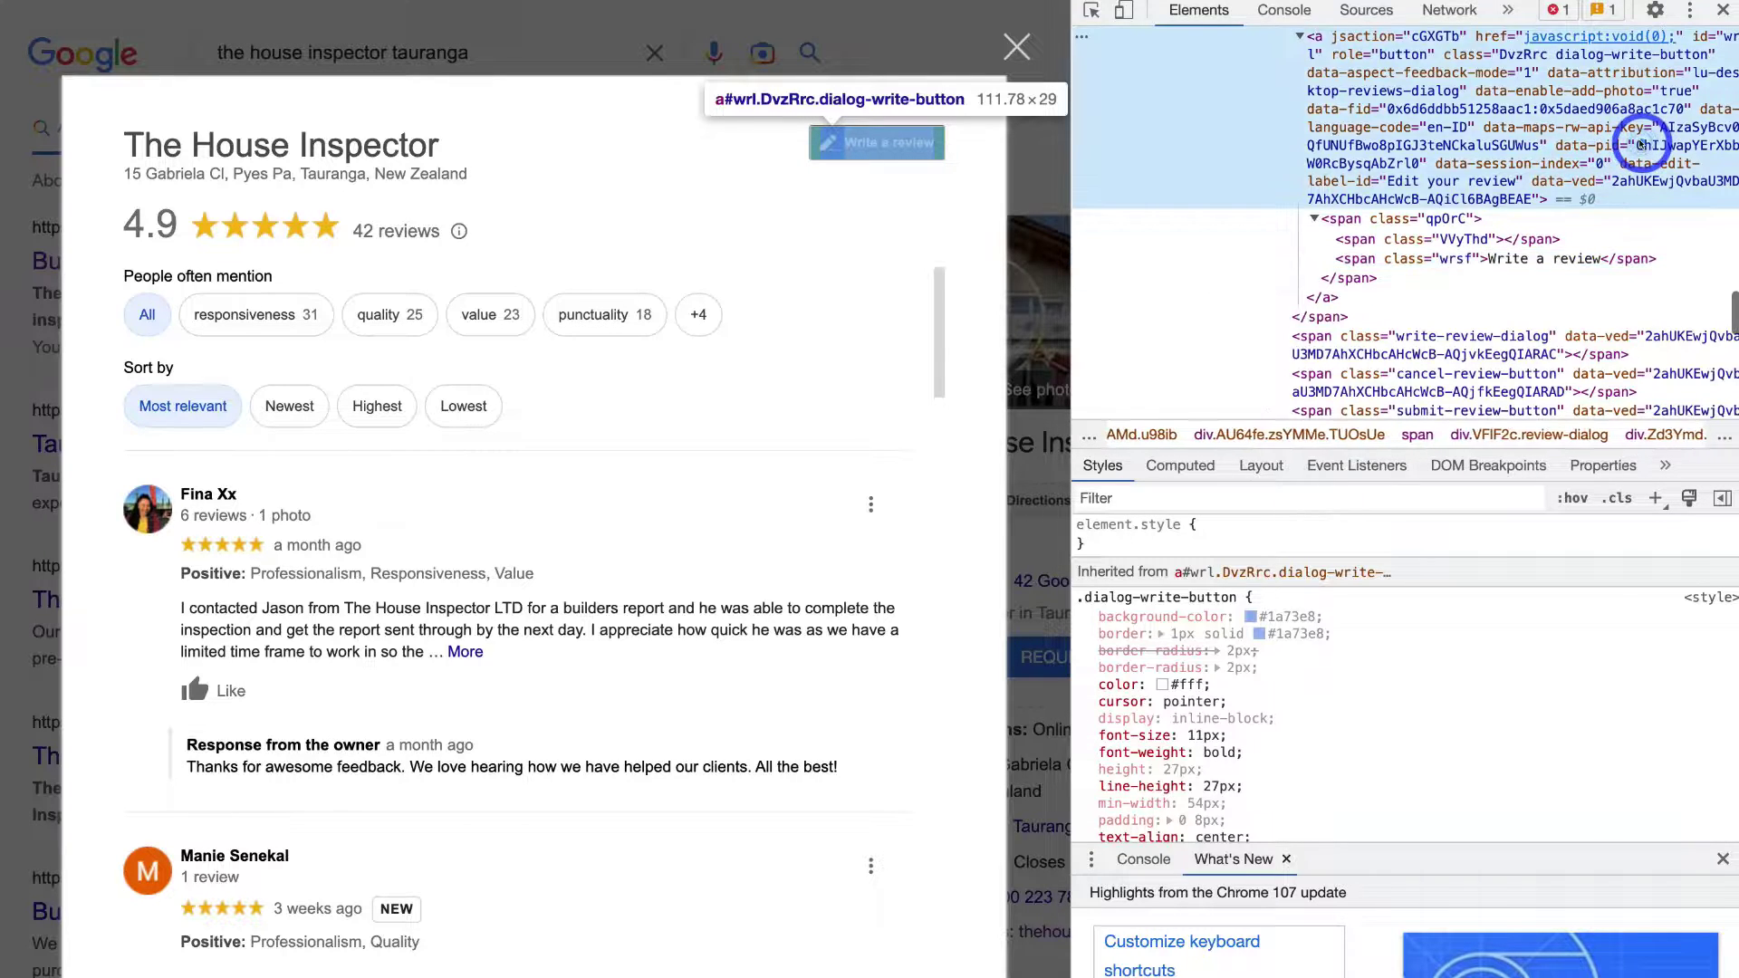
{"action": "double_click", "coordinate": [1641, 145]}
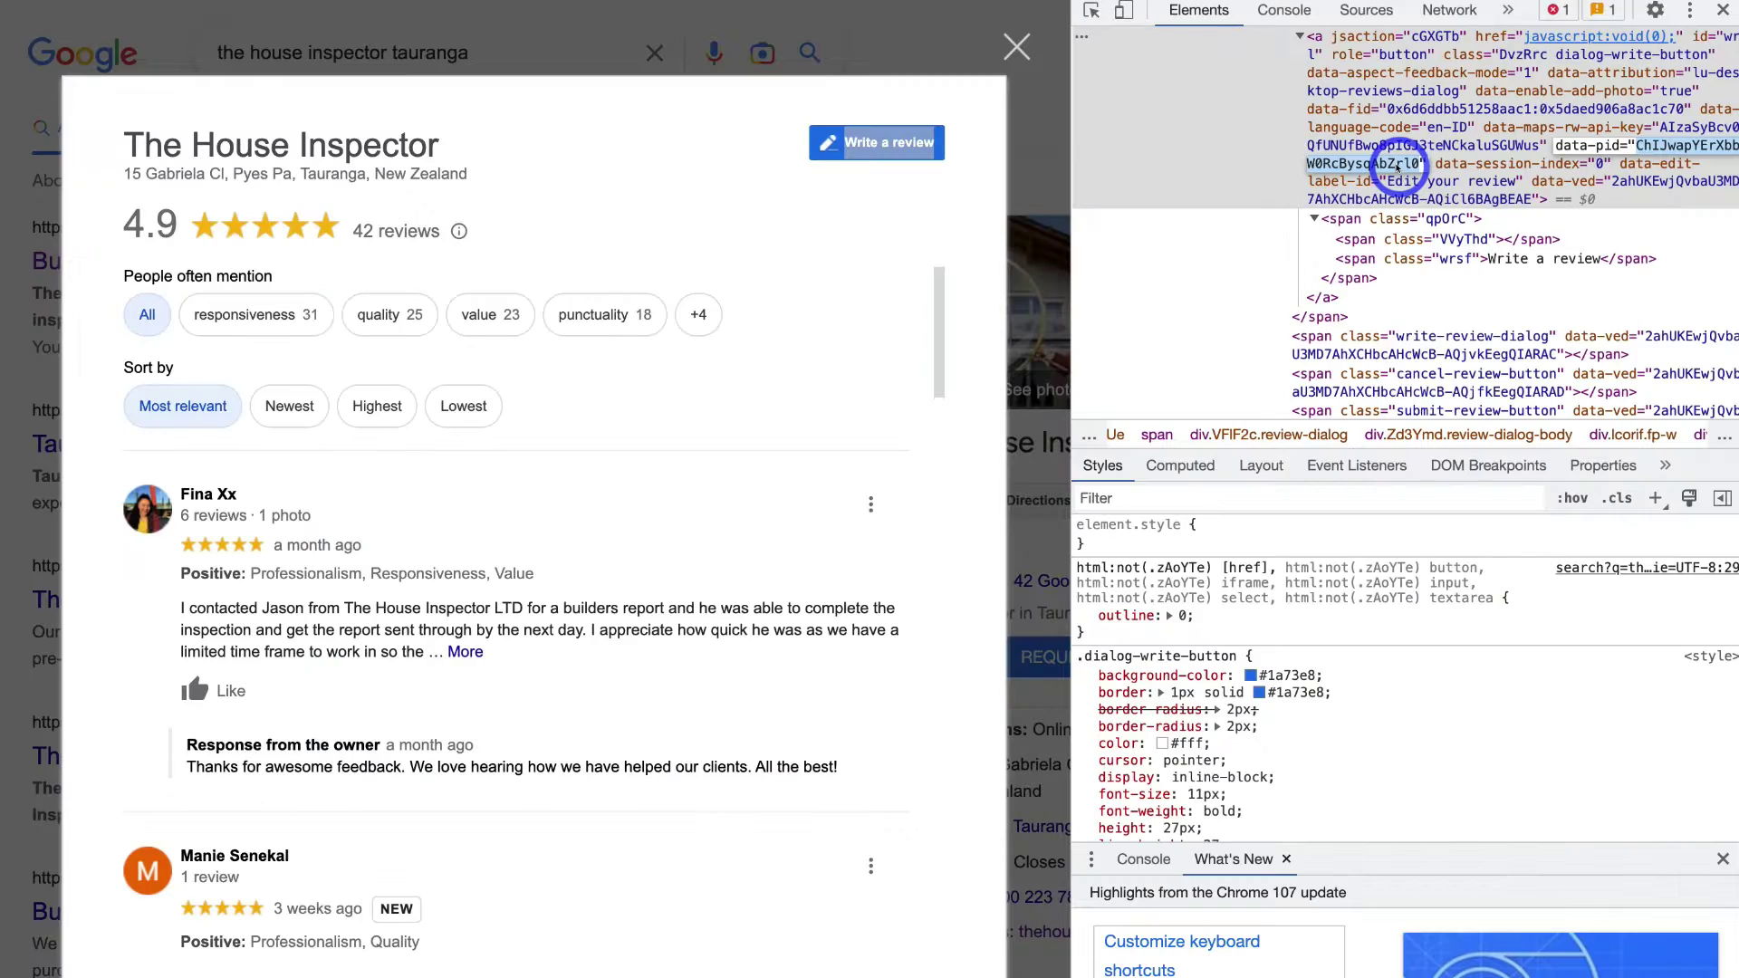
{"action": "right_click", "coordinate": [1134, 295]}
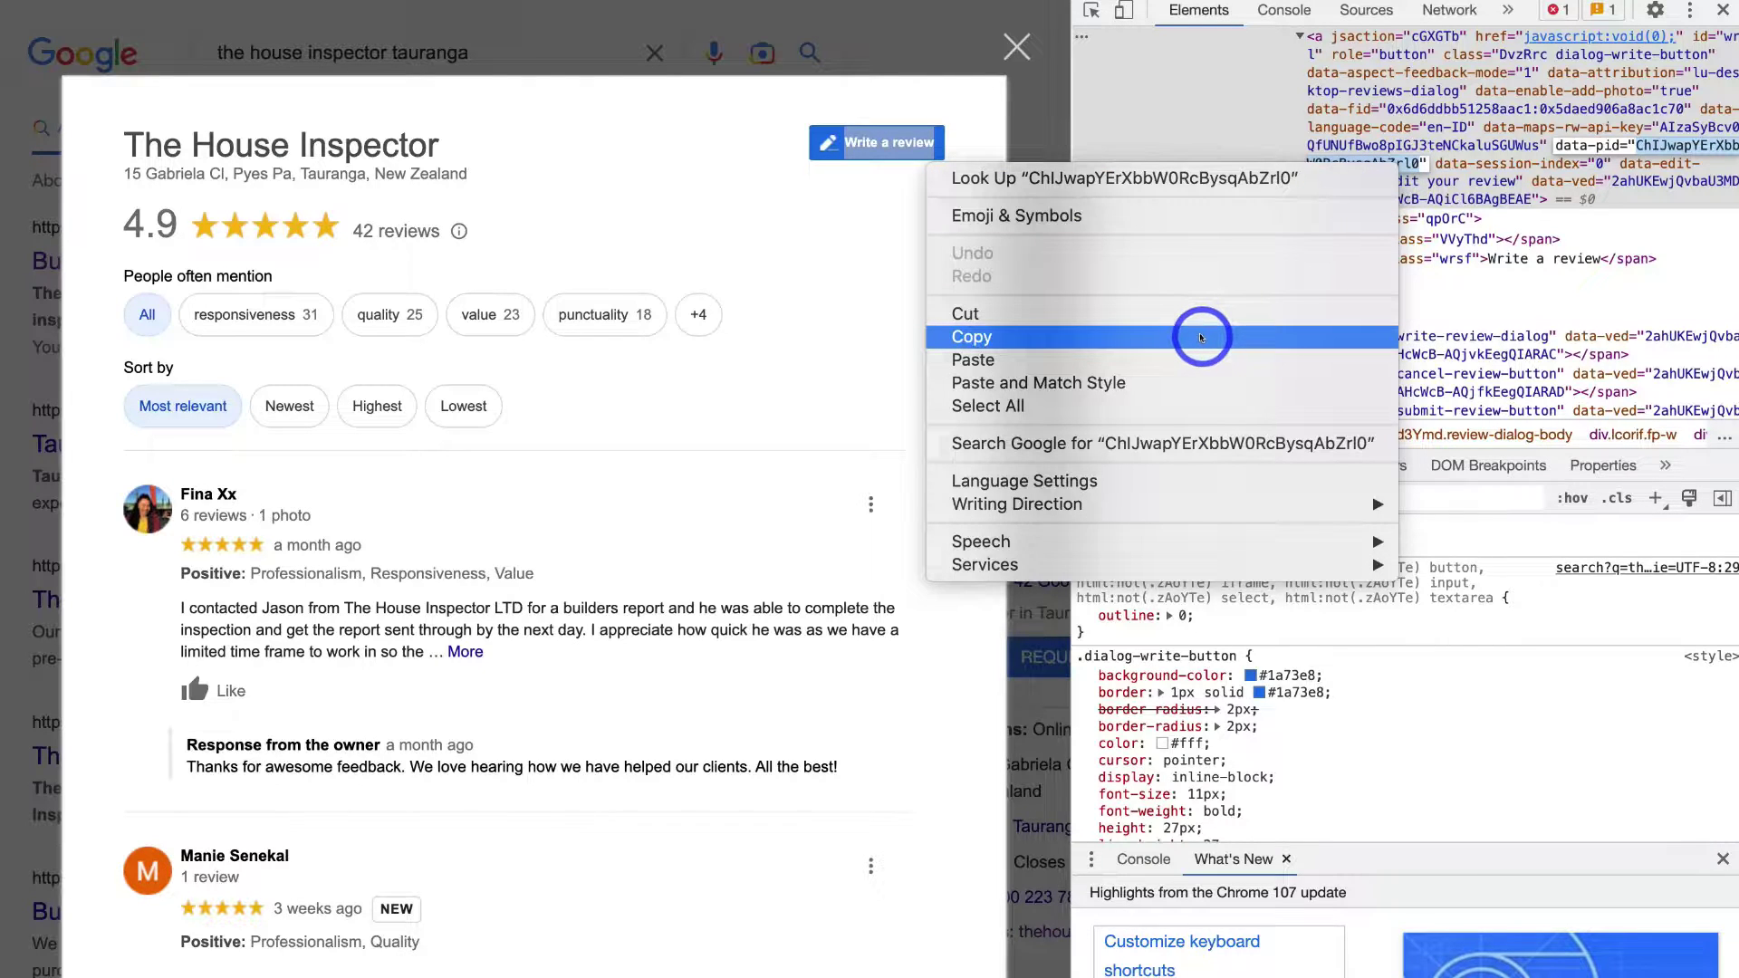
{"action": "left_click", "coordinate": [1201, 338]}
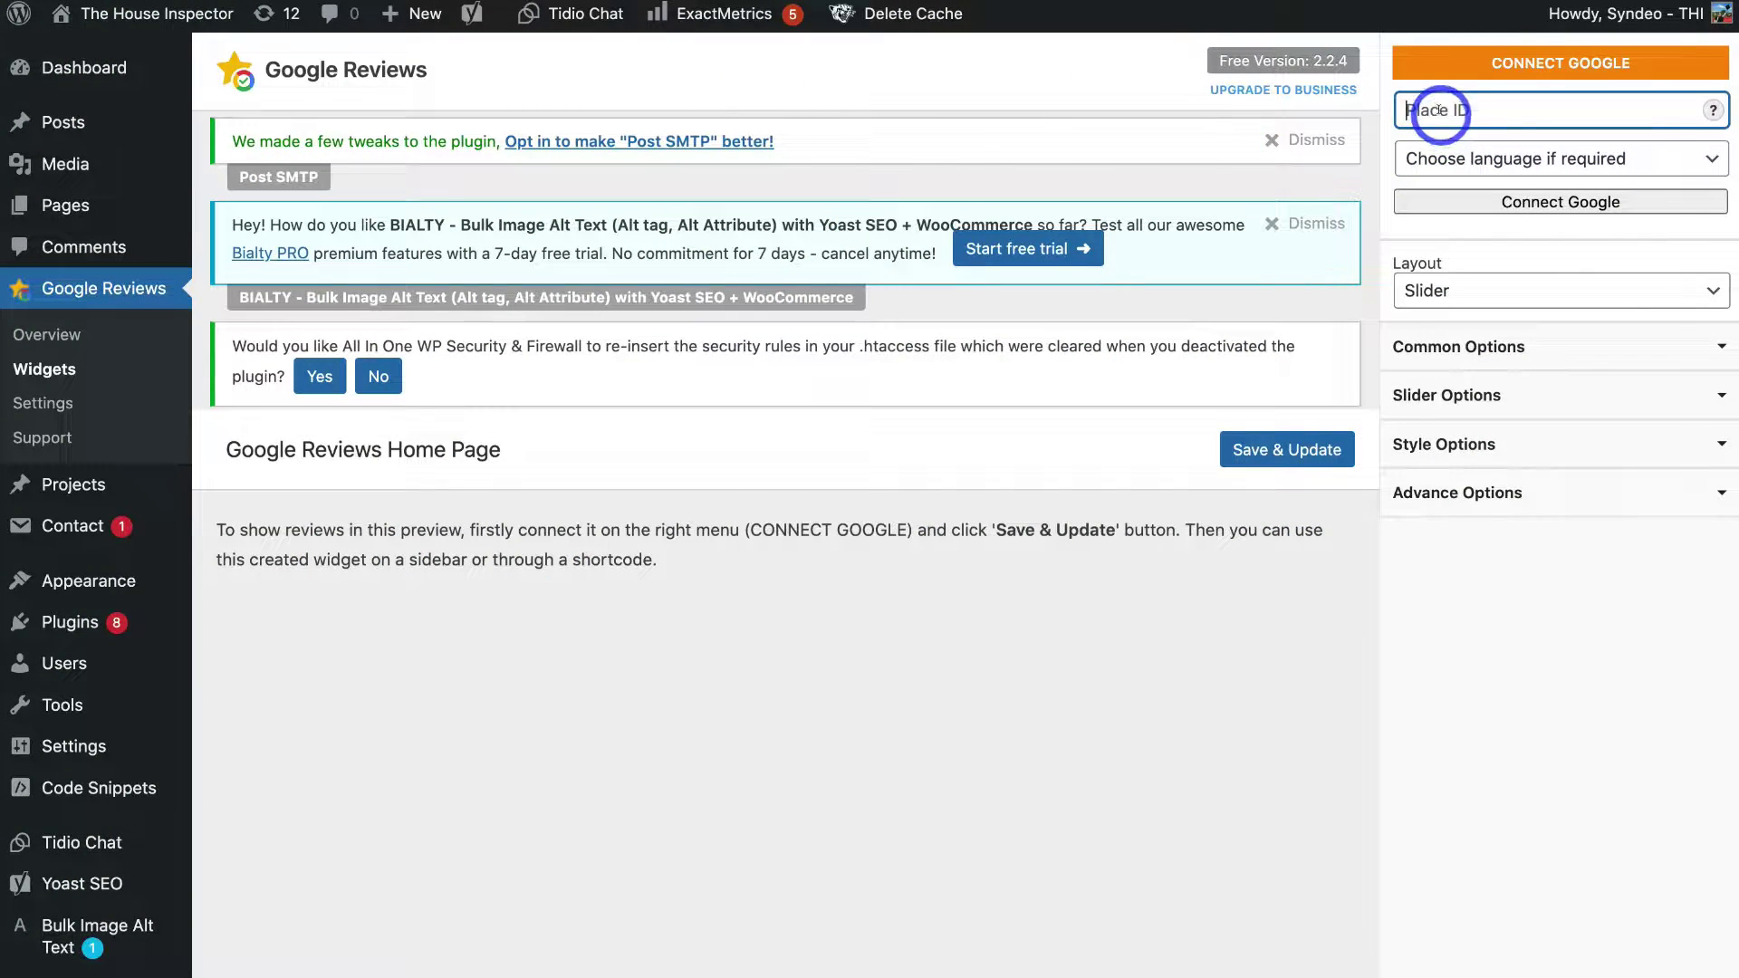
Back in the WordPress widget editor, paste the copied place ID, choose English as the language and connect the widget to Google
{"action": "right_click", "coordinate": [1439, 114]}
{"action": "left_click", "coordinate": [1492, 271]}
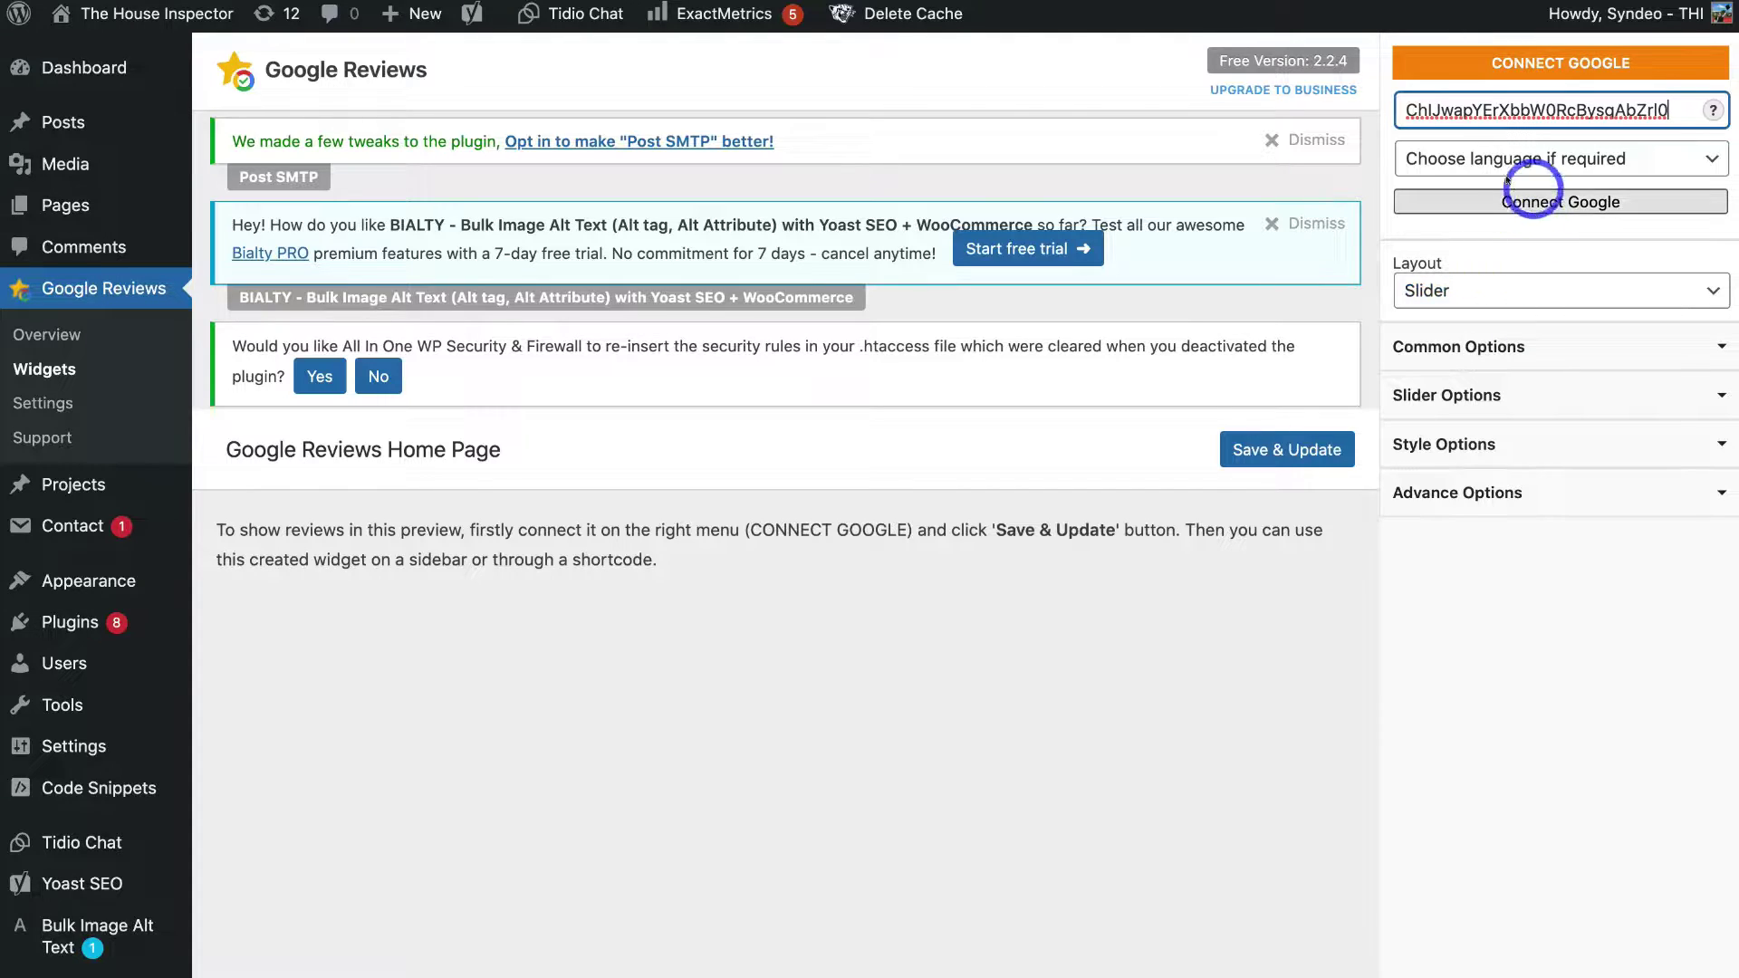
{"action": "left_click", "coordinate": [1544, 158]}
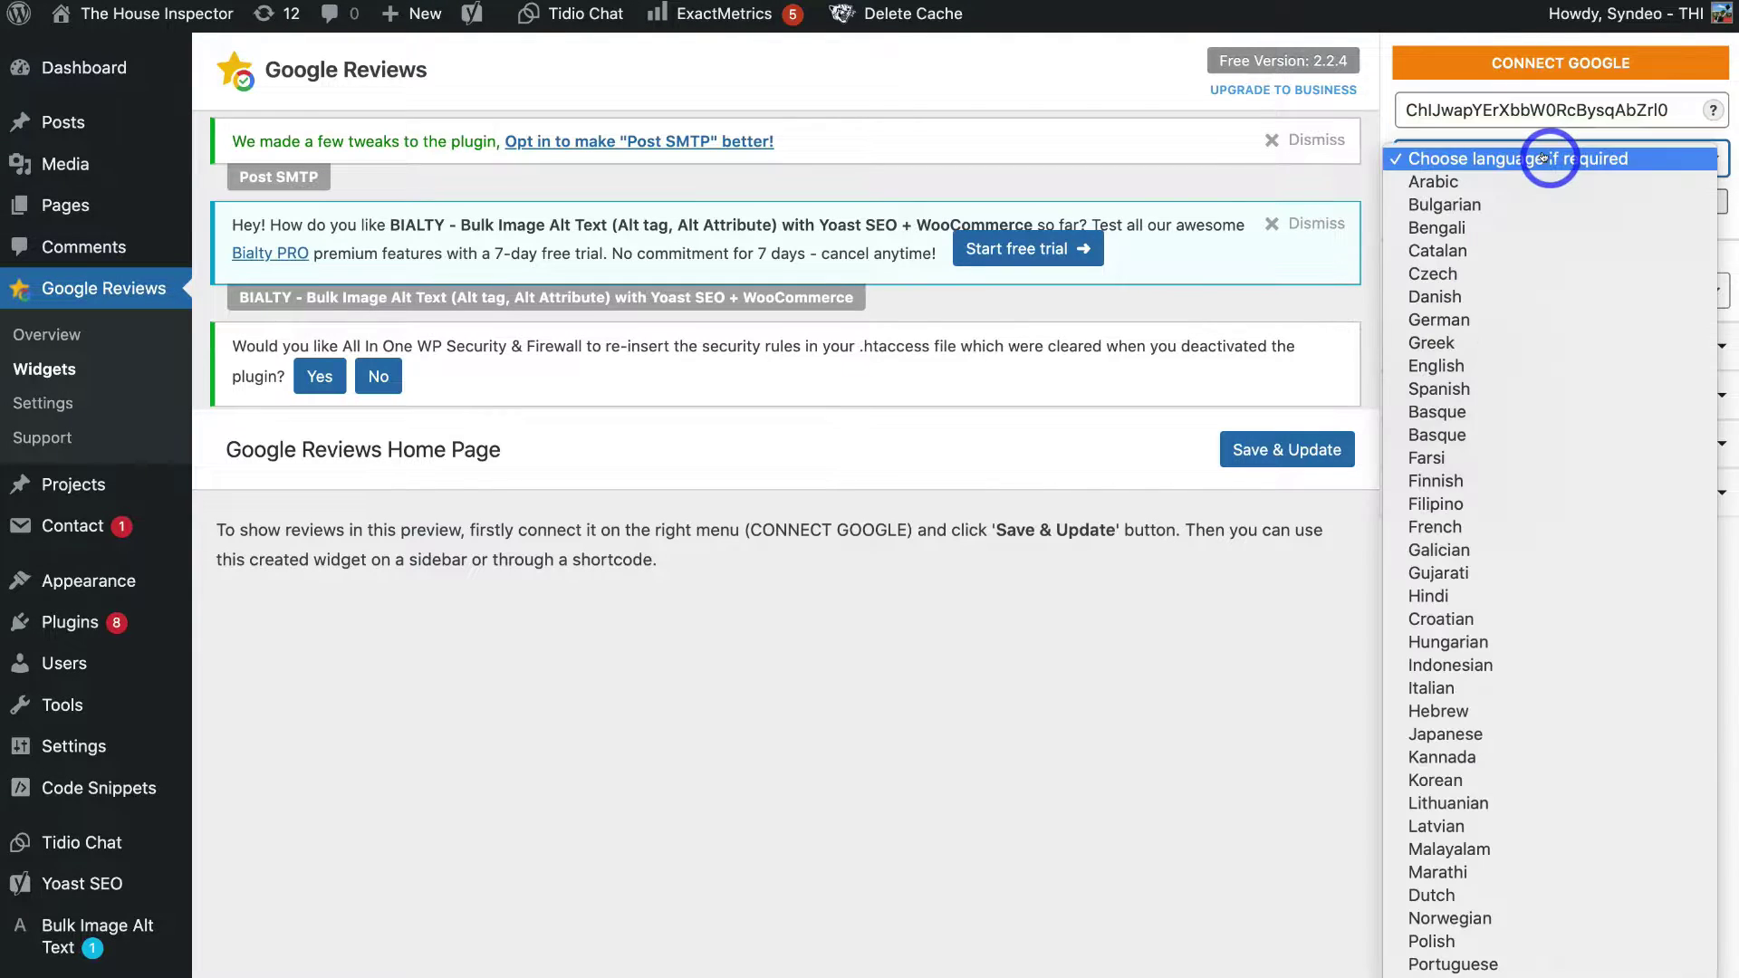
{"action": "left_click", "coordinate": [1465, 362]}
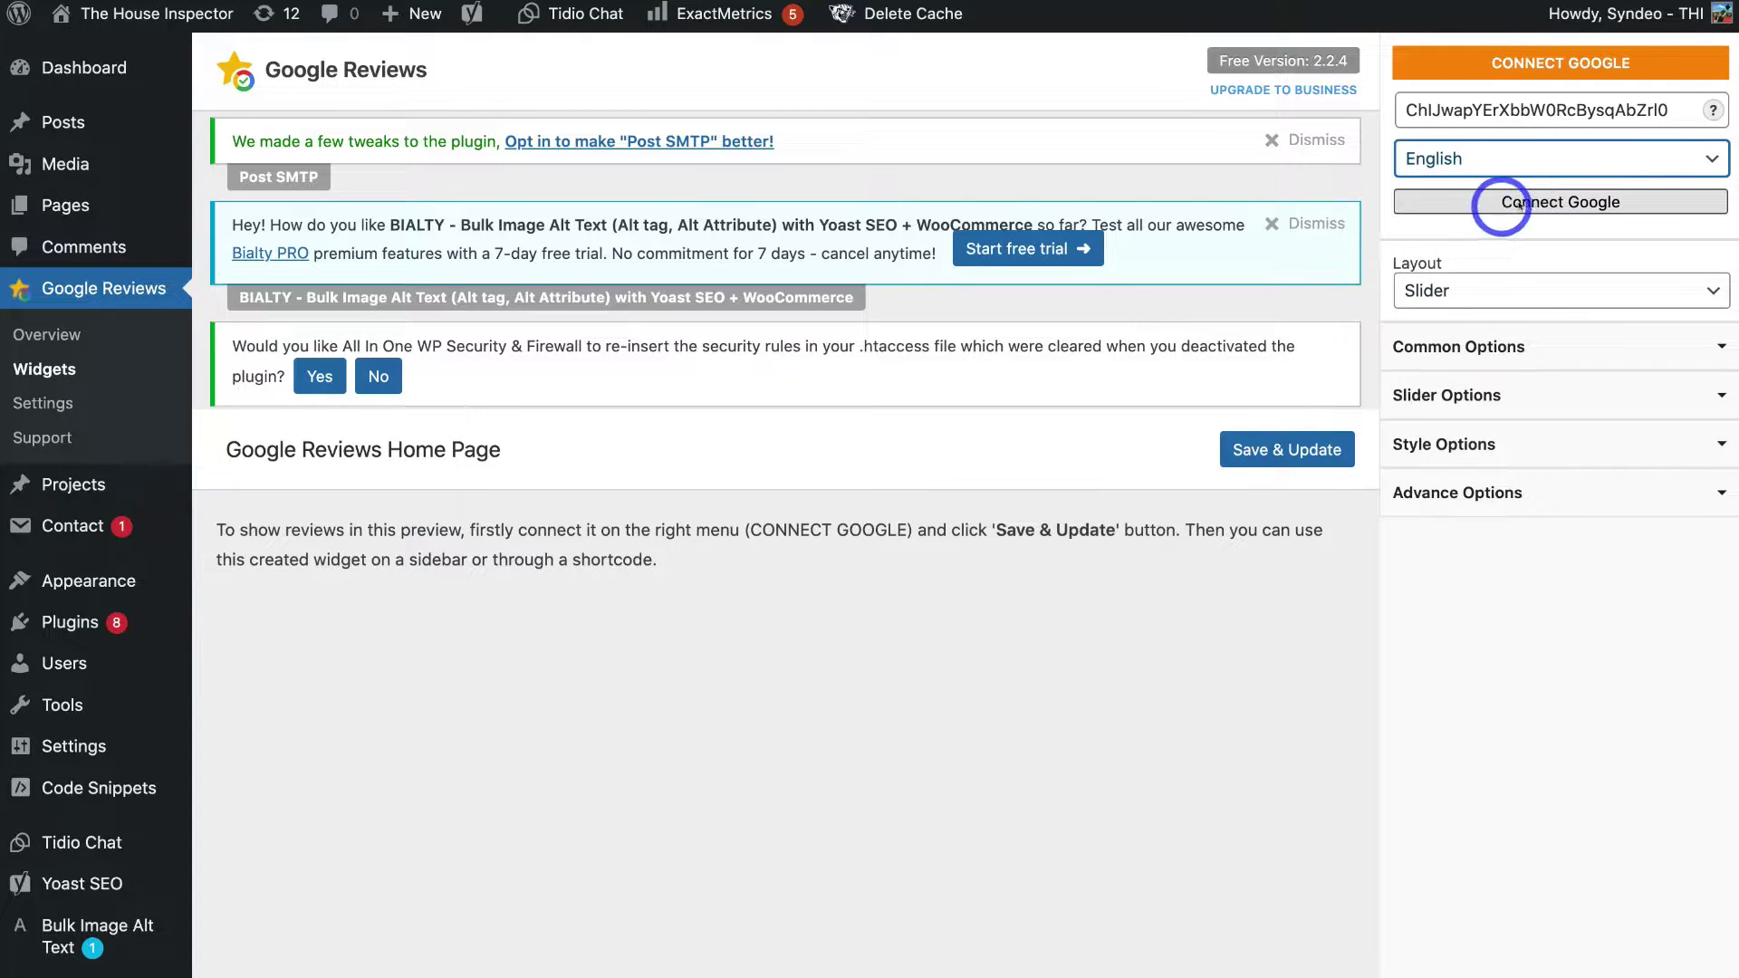
{"action": "left_click", "coordinate": [1626, 203]}
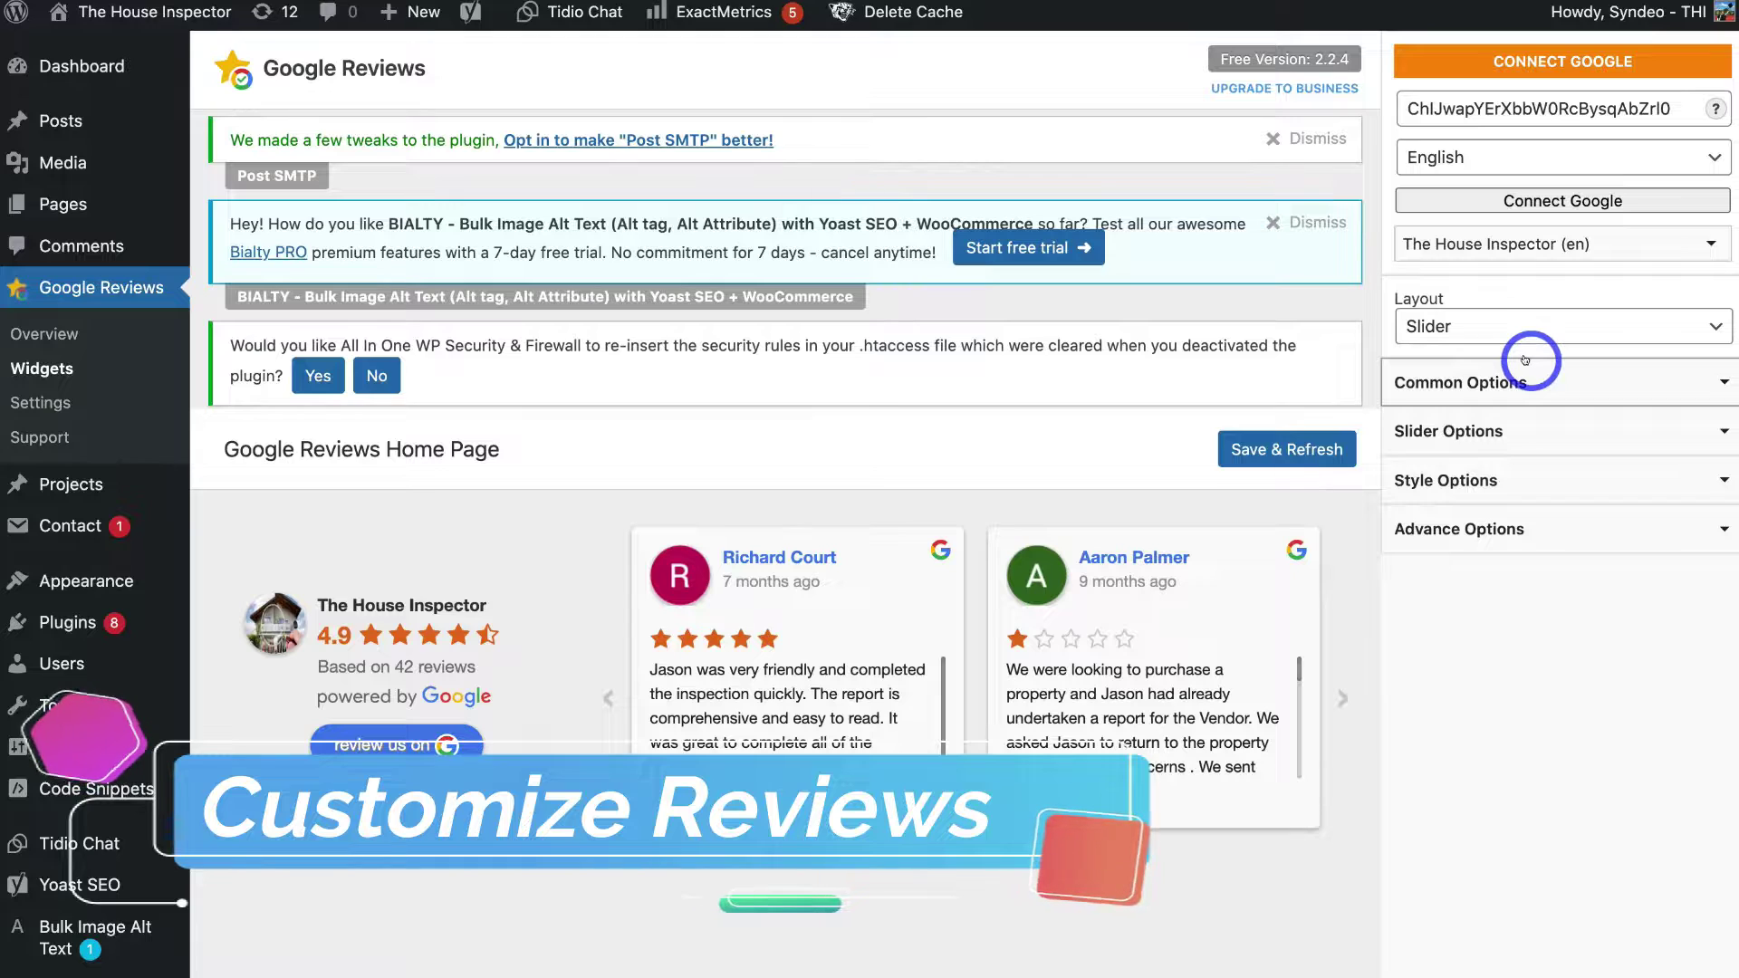
Try the List layout for the reviews preview and switch the layout back to Slider
{"action": "left_click", "coordinate": [1562, 328]}
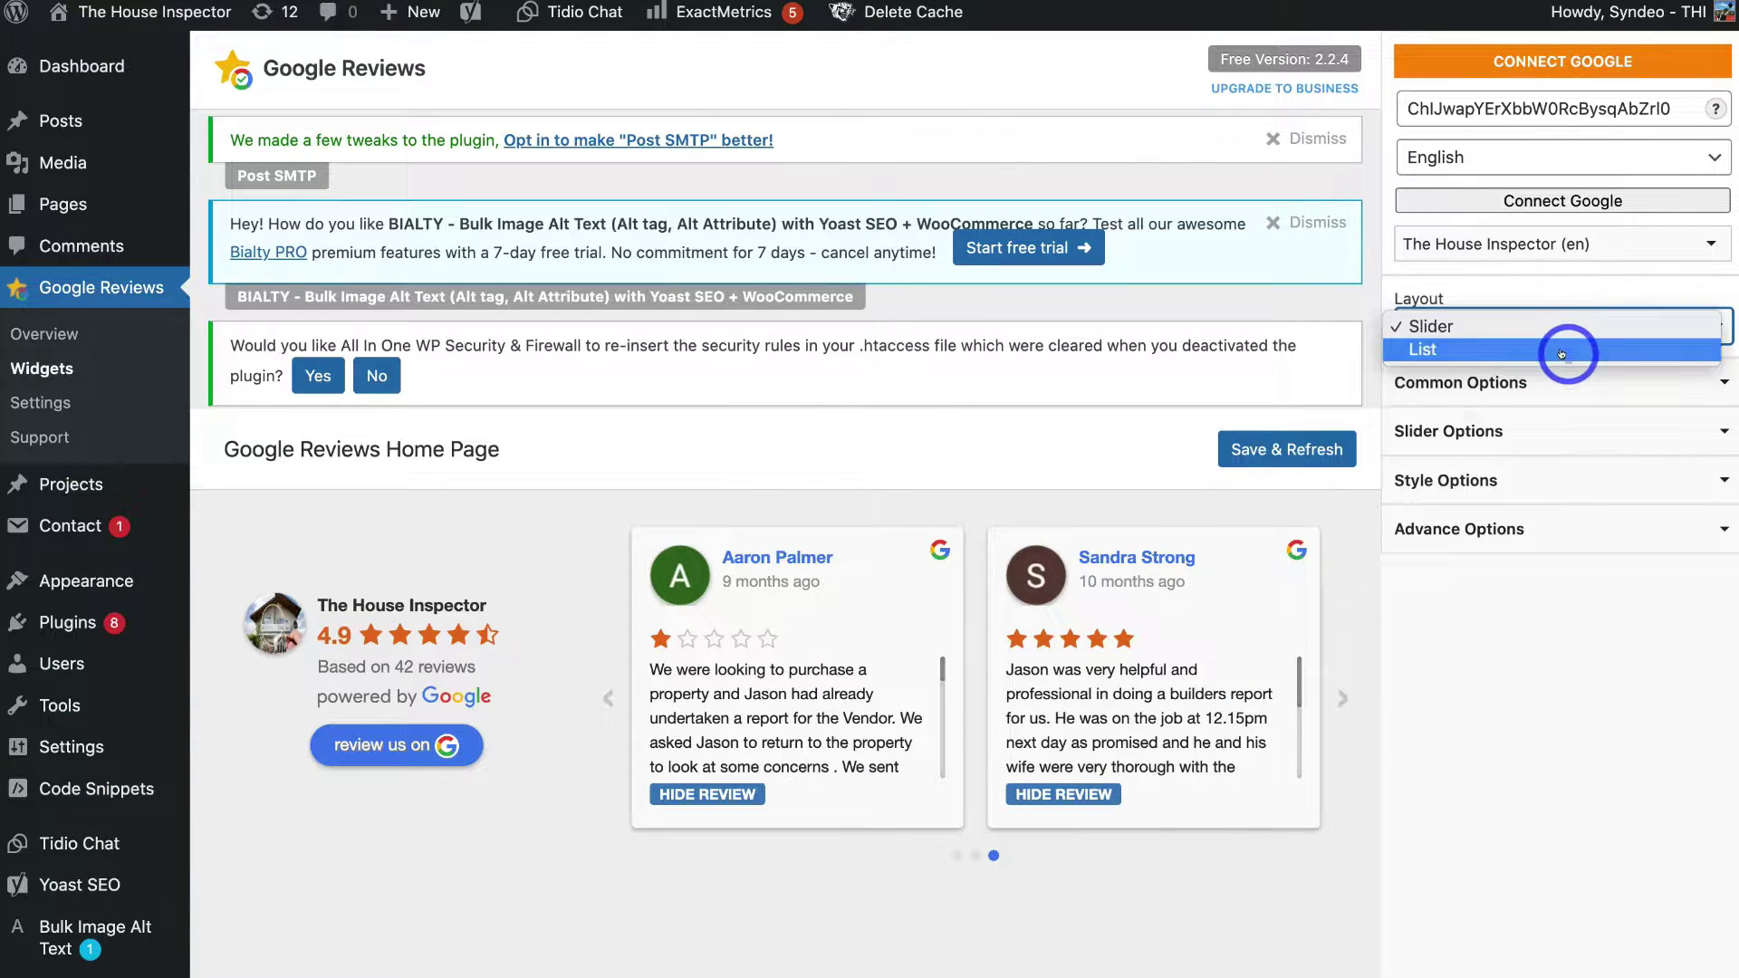
{"action": "left_click", "coordinate": [1561, 353]}
{"action": "scroll", "coordinate": [1576, 335], "scroll_direction": "down", "scroll_amount": 2}
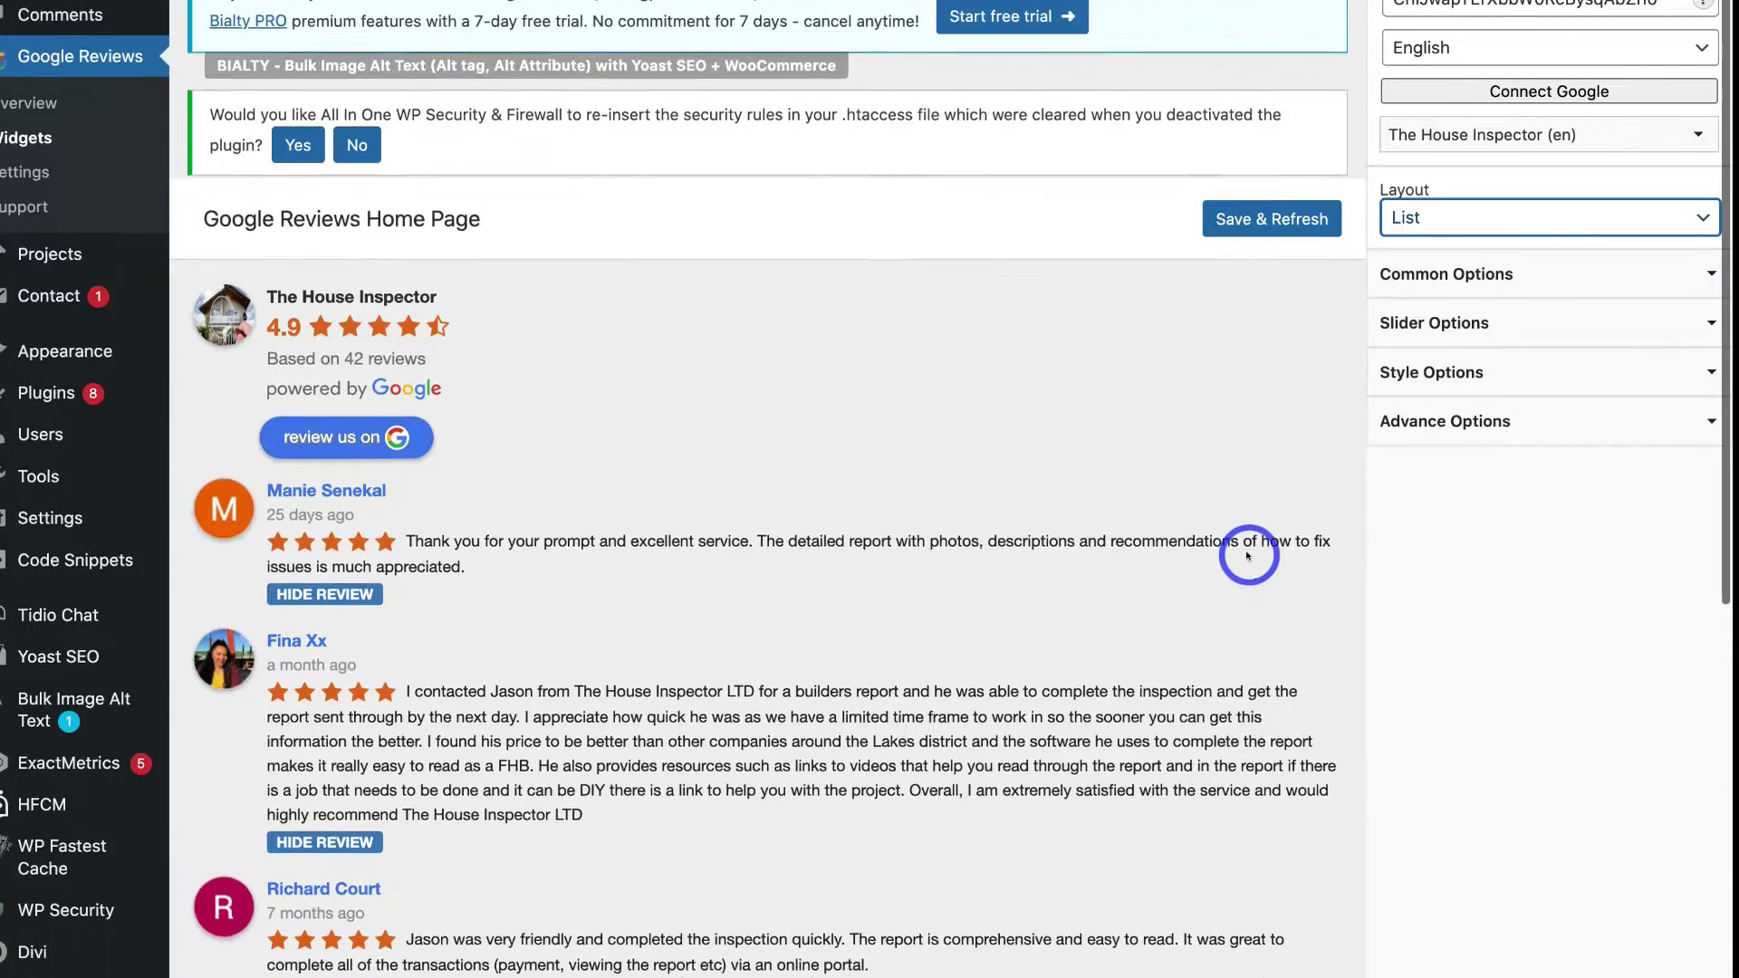
{"action": "scroll", "coordinate": [1241, 555], "scroll_direction": "down", "scroll_amount": 3}
{"action": "scroll", "coordinate": [1235, 555], "scroll_direction": "up", "scroll_amount": 5}
{"action": "left_click", "coordinate": [1478, 218]}
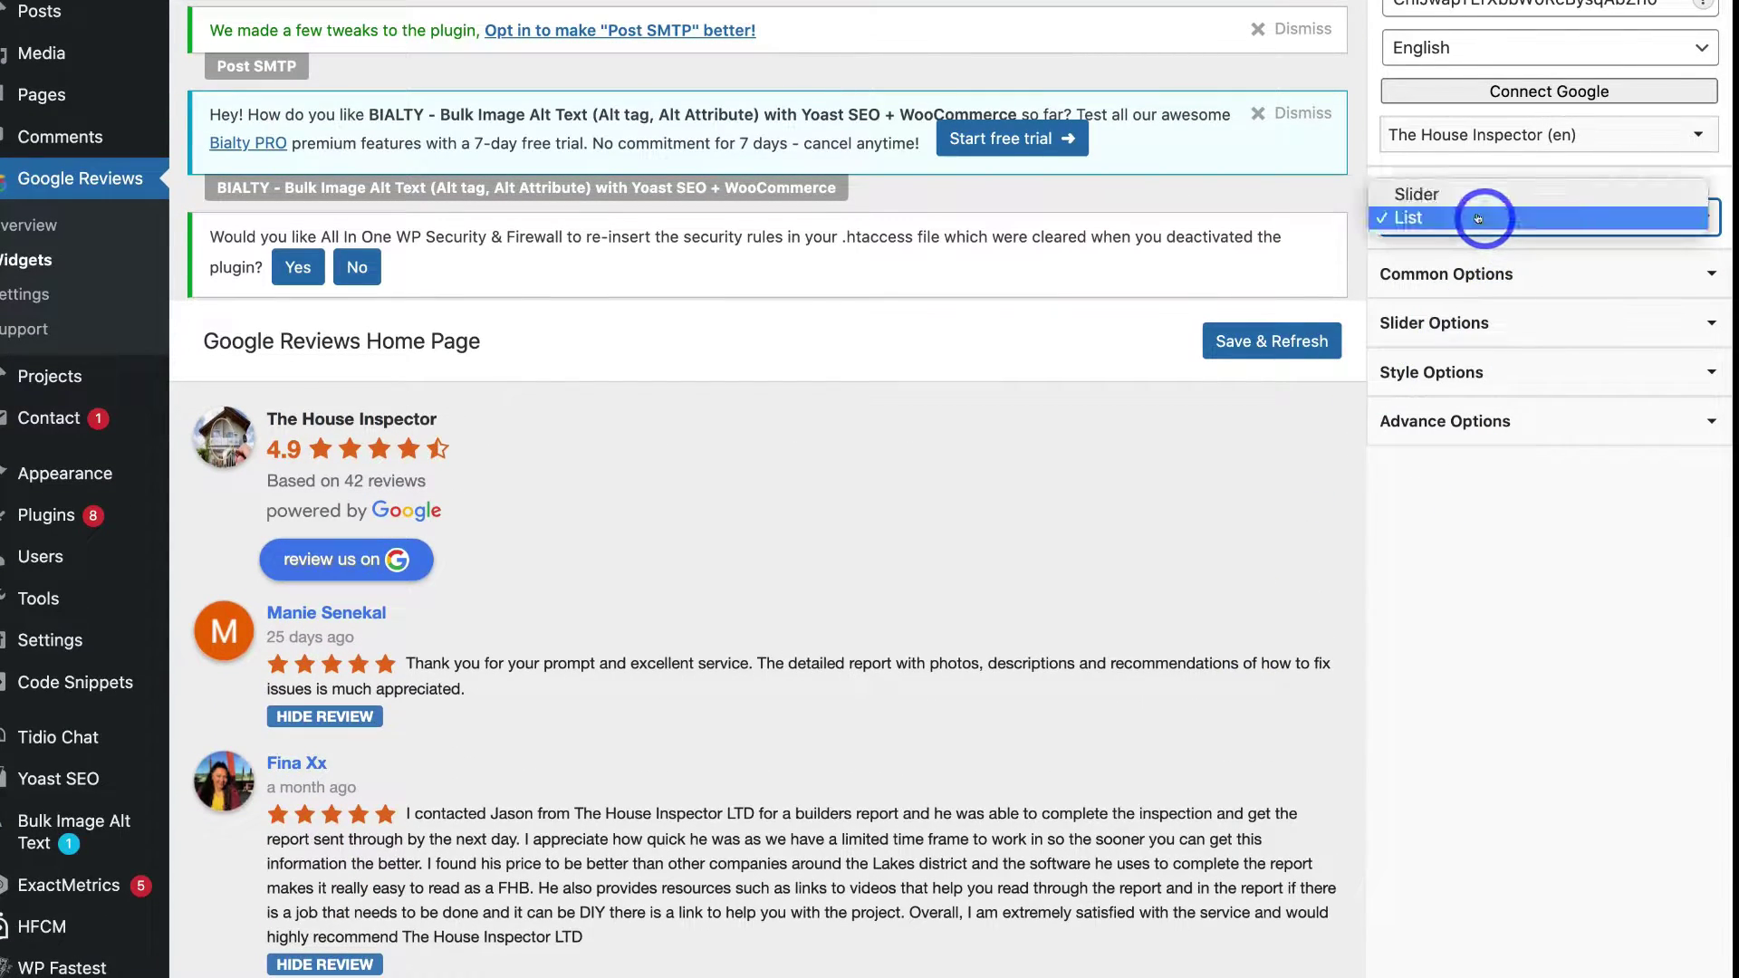
{"action": "left_click", "coordinate": [1480, 194]}
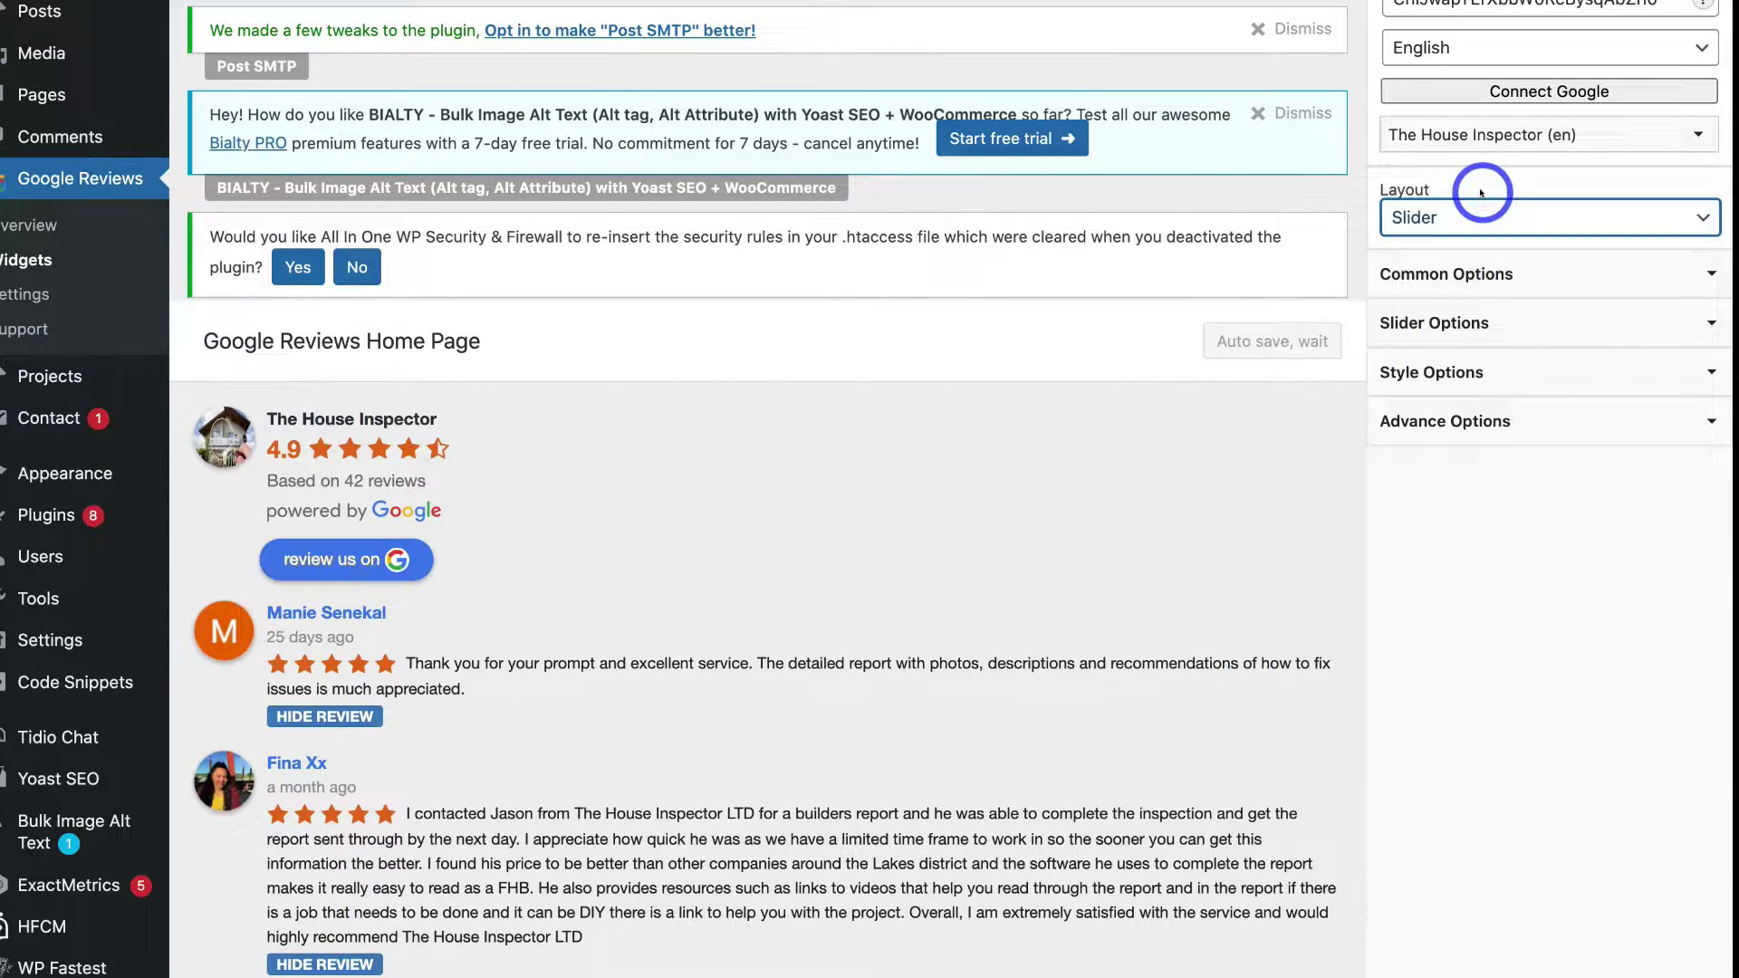
Expand the widget's common and slider options and set the slider speed to 10 seconds
{"action": "left_click", "coordinate": [1552, 269]}
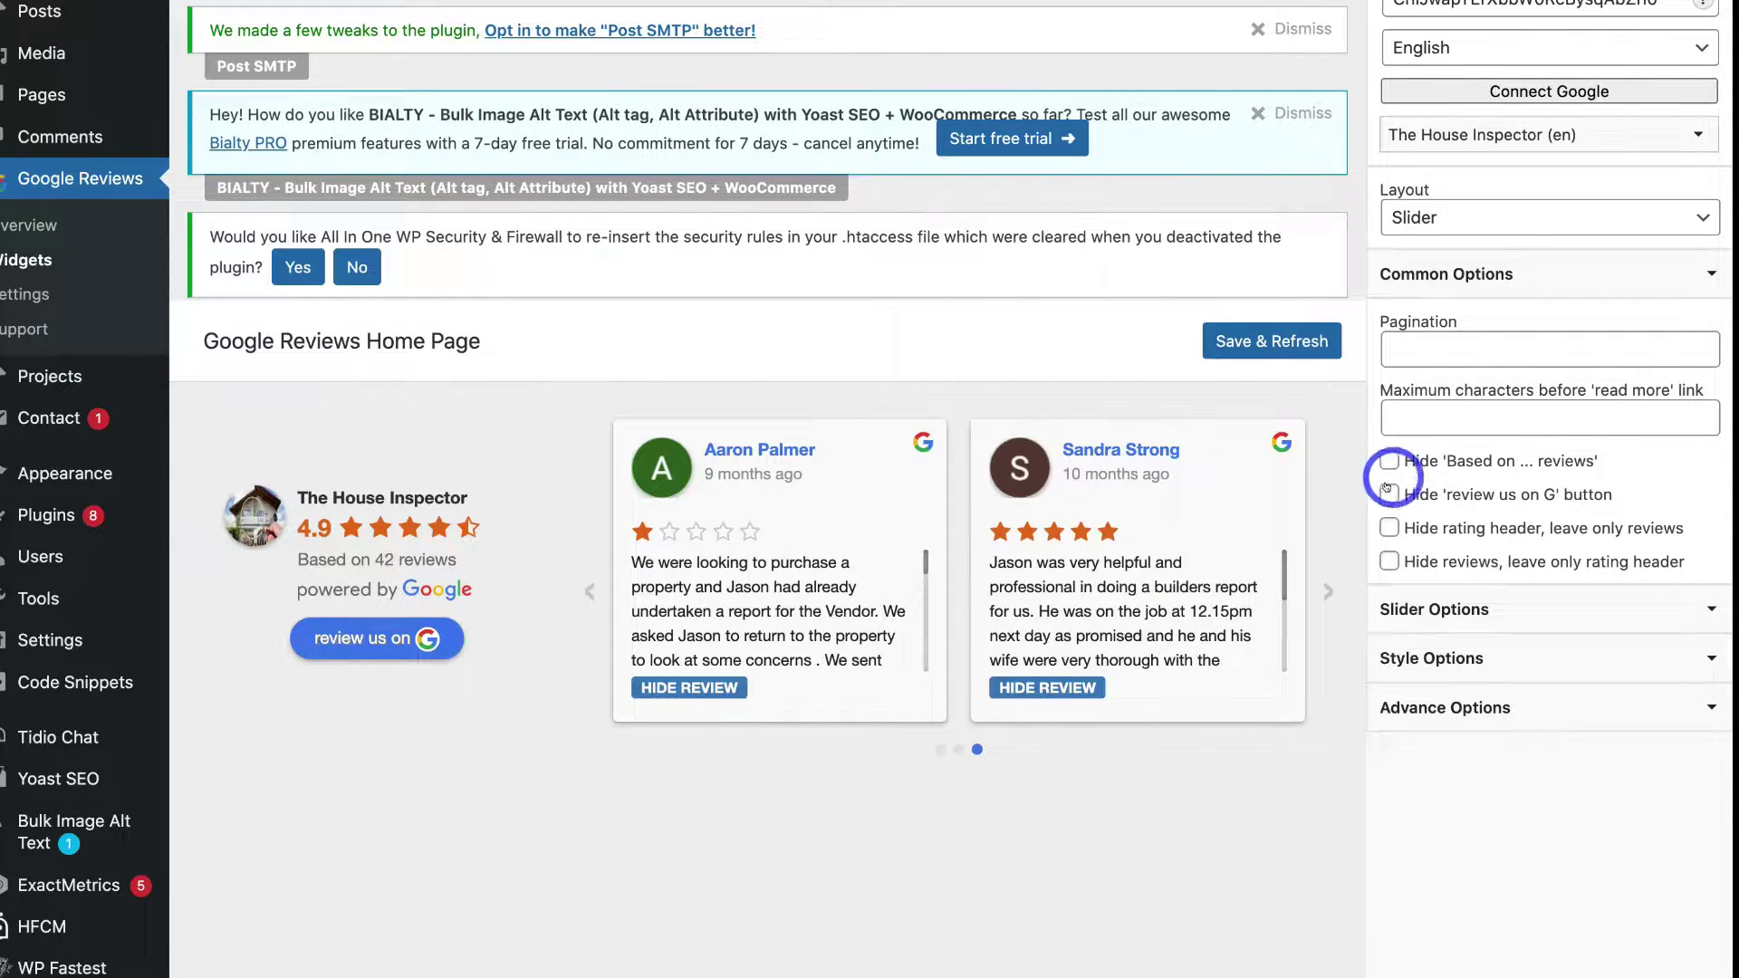
{"action": "left_click", "coordinate": [1507, 606]}
{"action": "left_click", "coordinate": [1529, 680]}
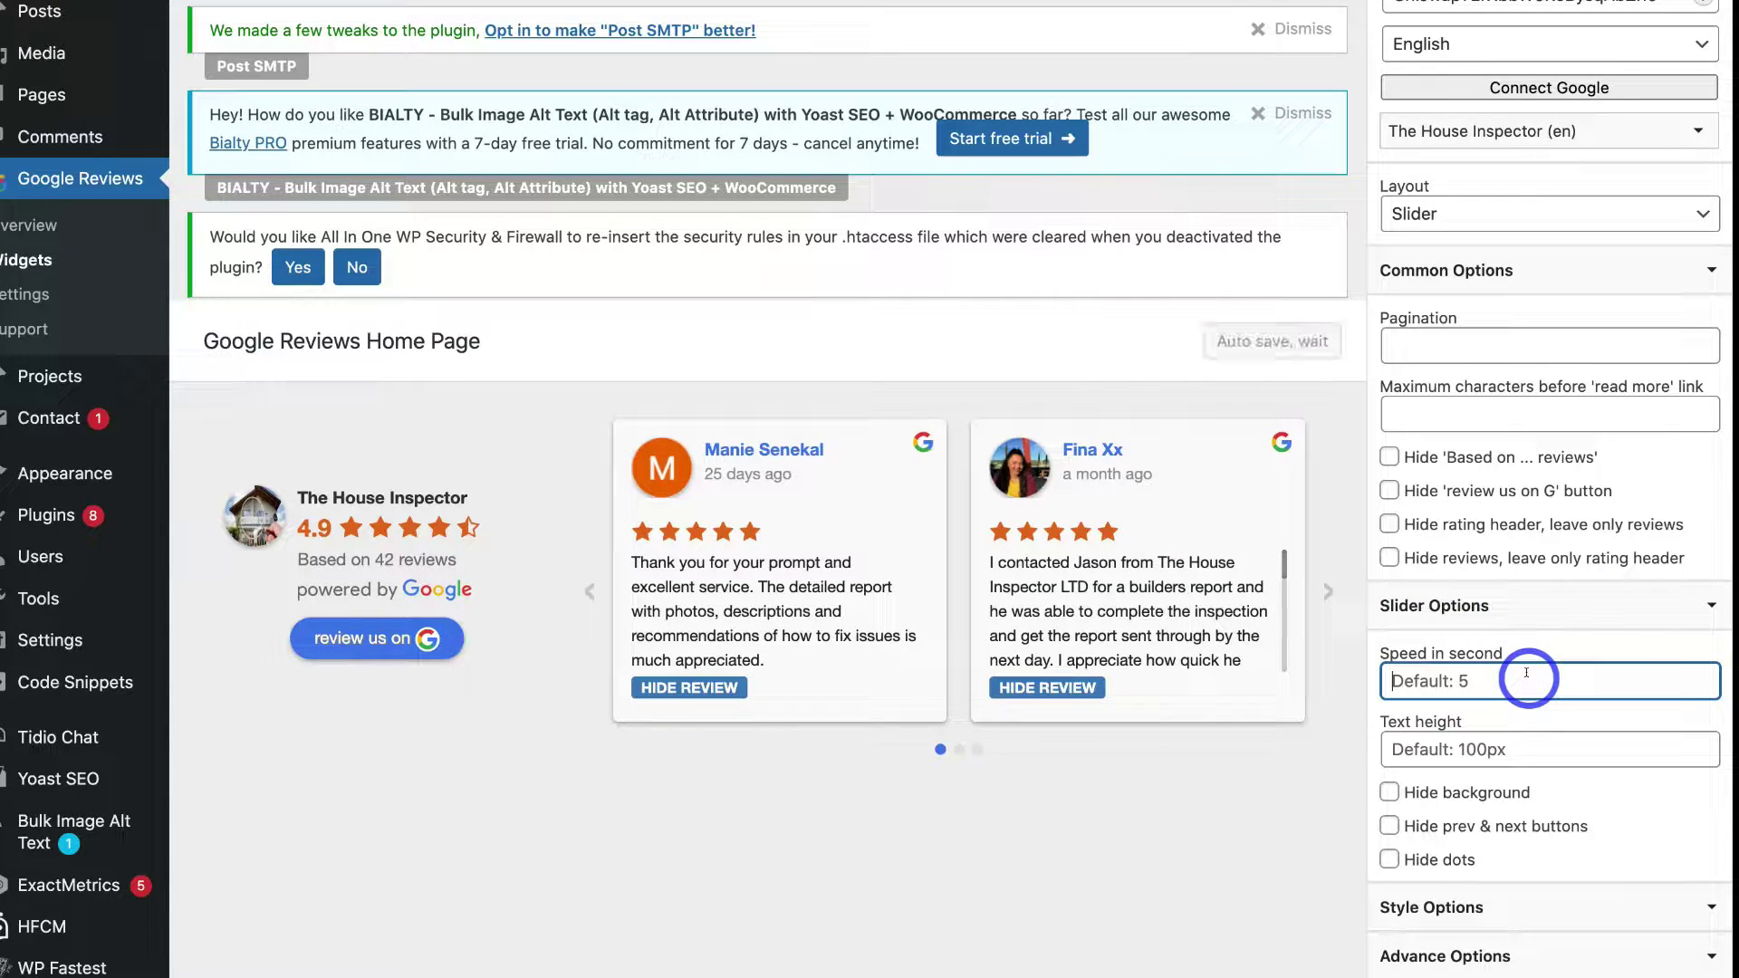
{"action": "type", "text": "10"}
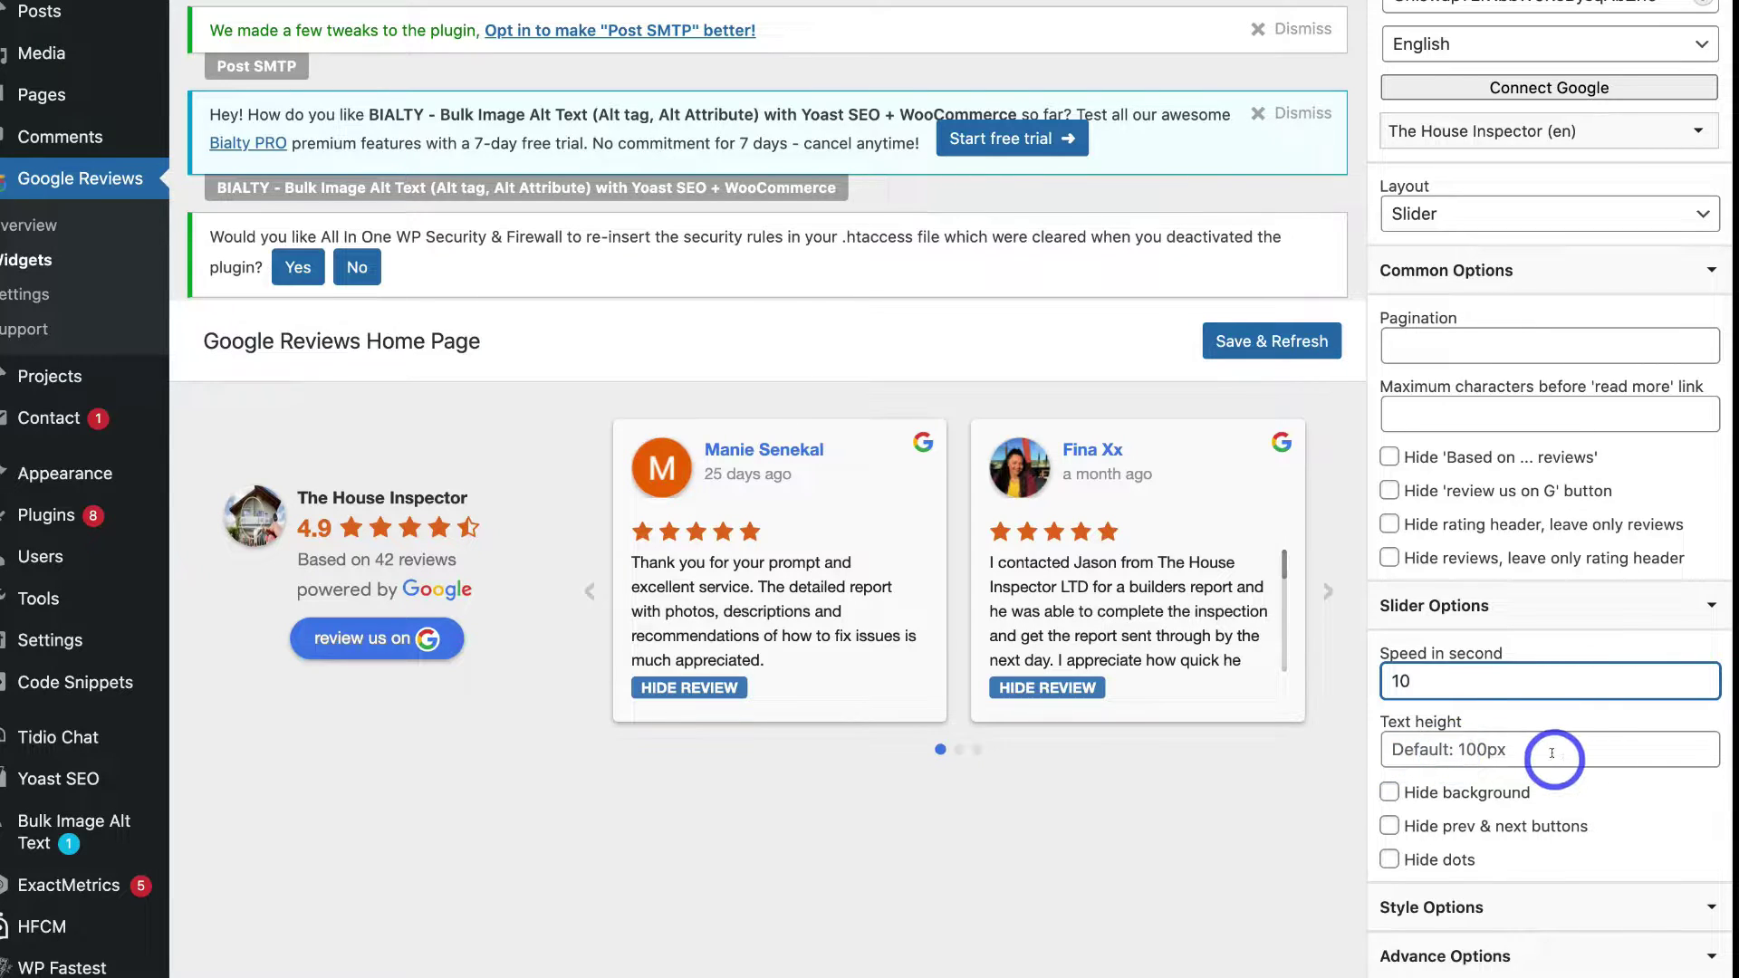
Look through the widget's remaining slider, style and advanced options, and save and refresh the widget
{"action": "scroll", "coordinate": [1552, 754], "scroll_direction": "down", "scroll_amount": 3}
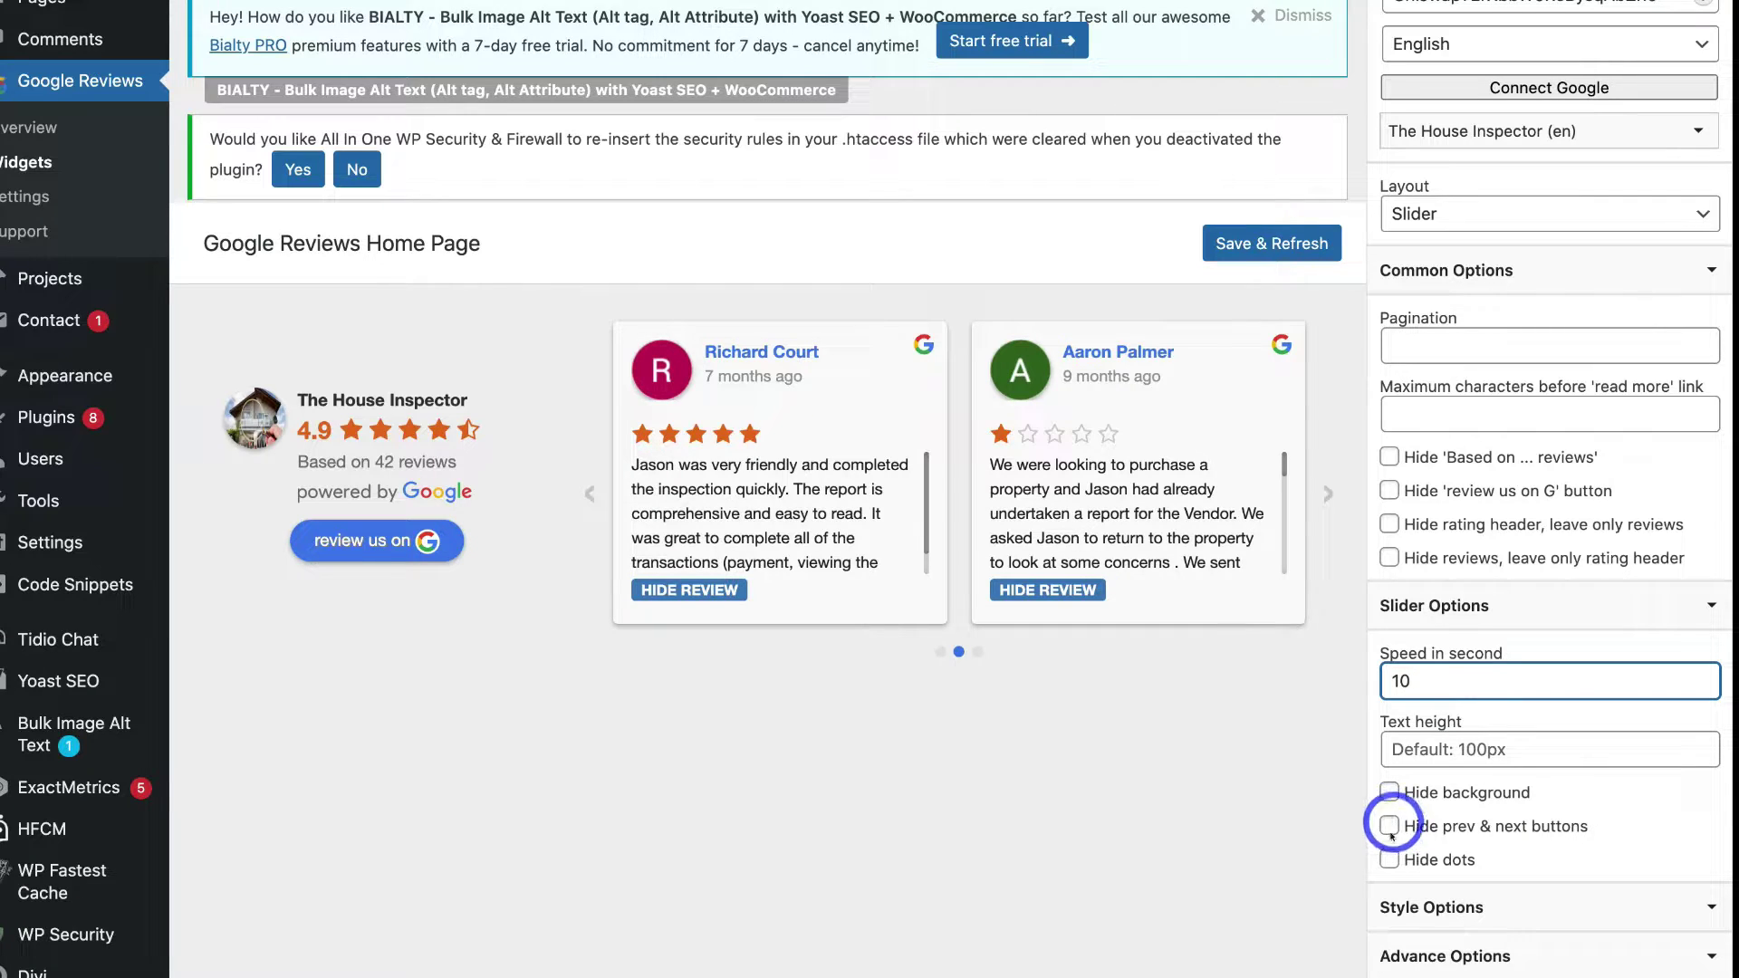
{"action": "left_click", "coordinate": [978, 652]}
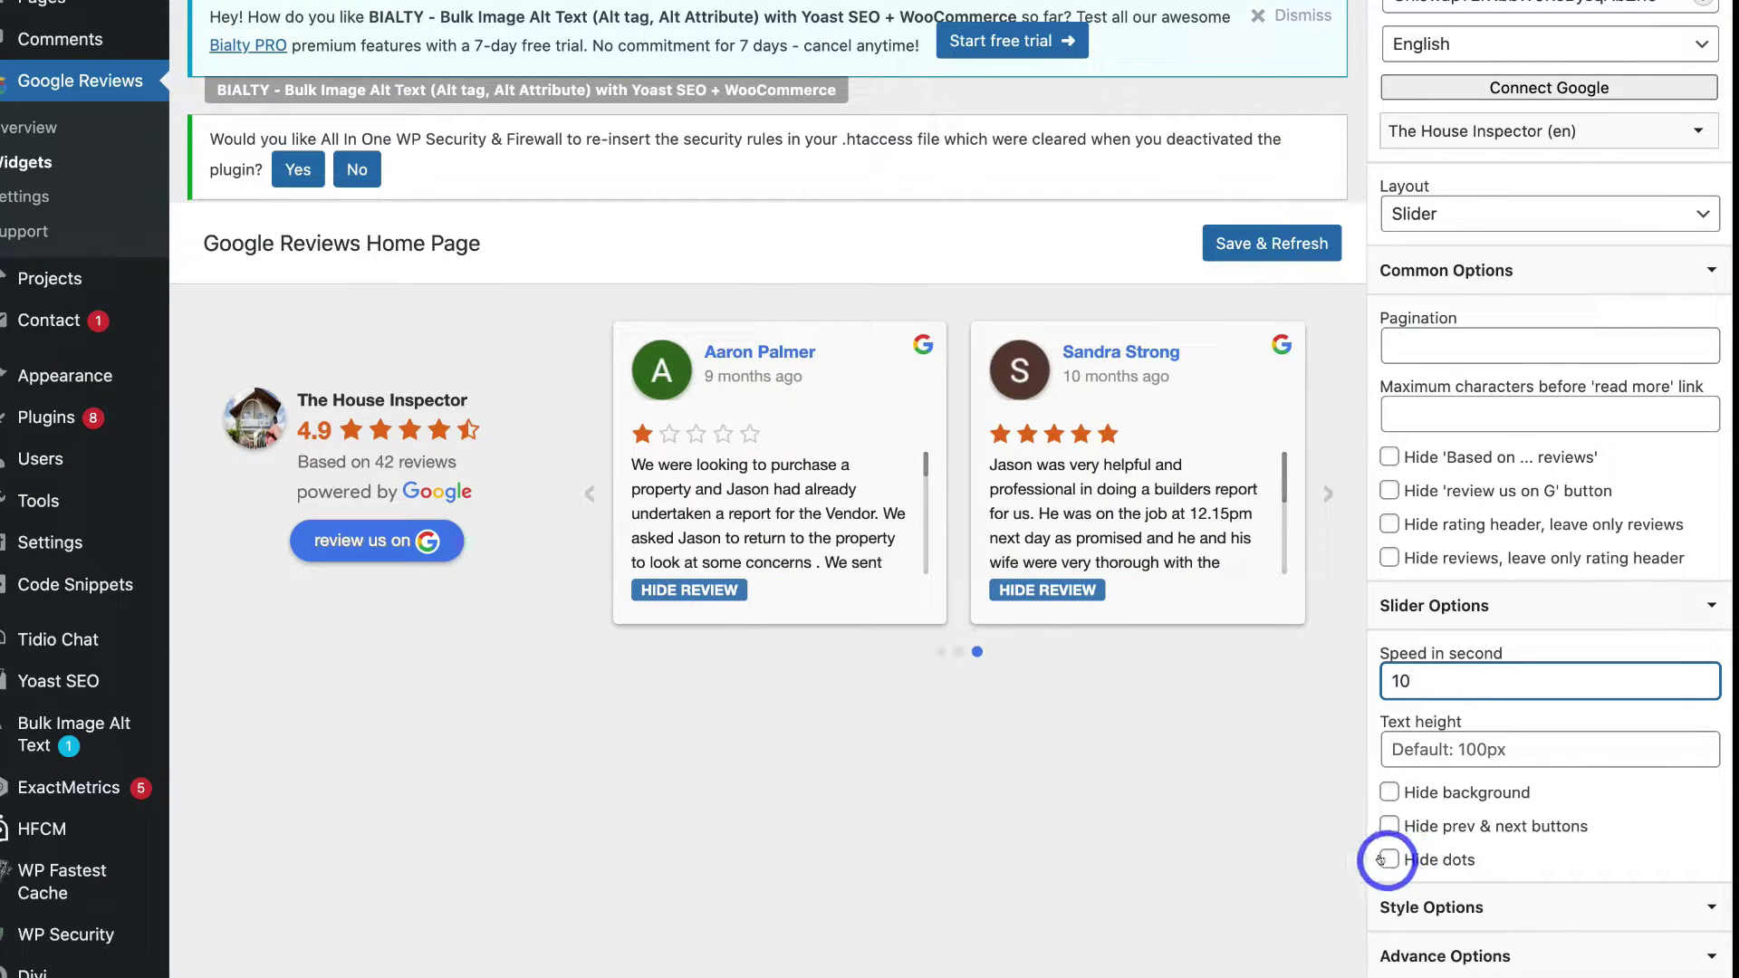
{"action": "left_click", "coordinate": [1518, 901]}
{"action": "scroll", "coordinate": [1535, 829], "scroll_direction": "down", "scroll_amount": 3}
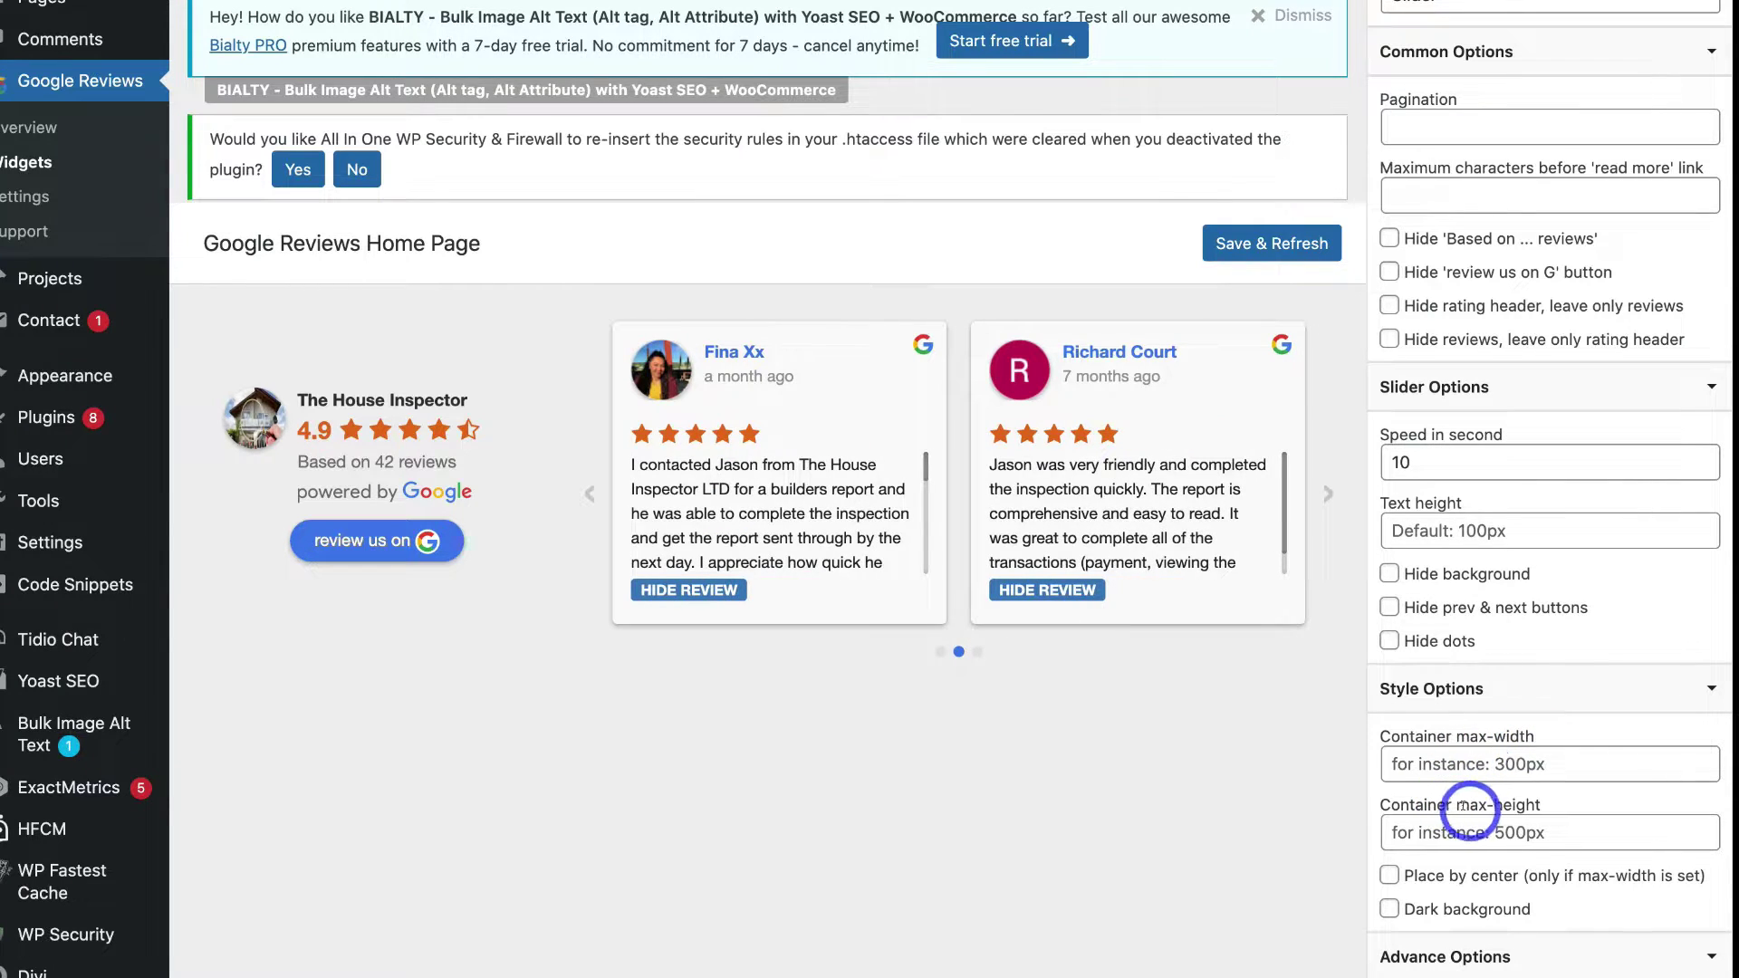
{"action": "scroll", "coordinate": [1531, 816], "scroll_direction": "down", "scroll_amount": 2}
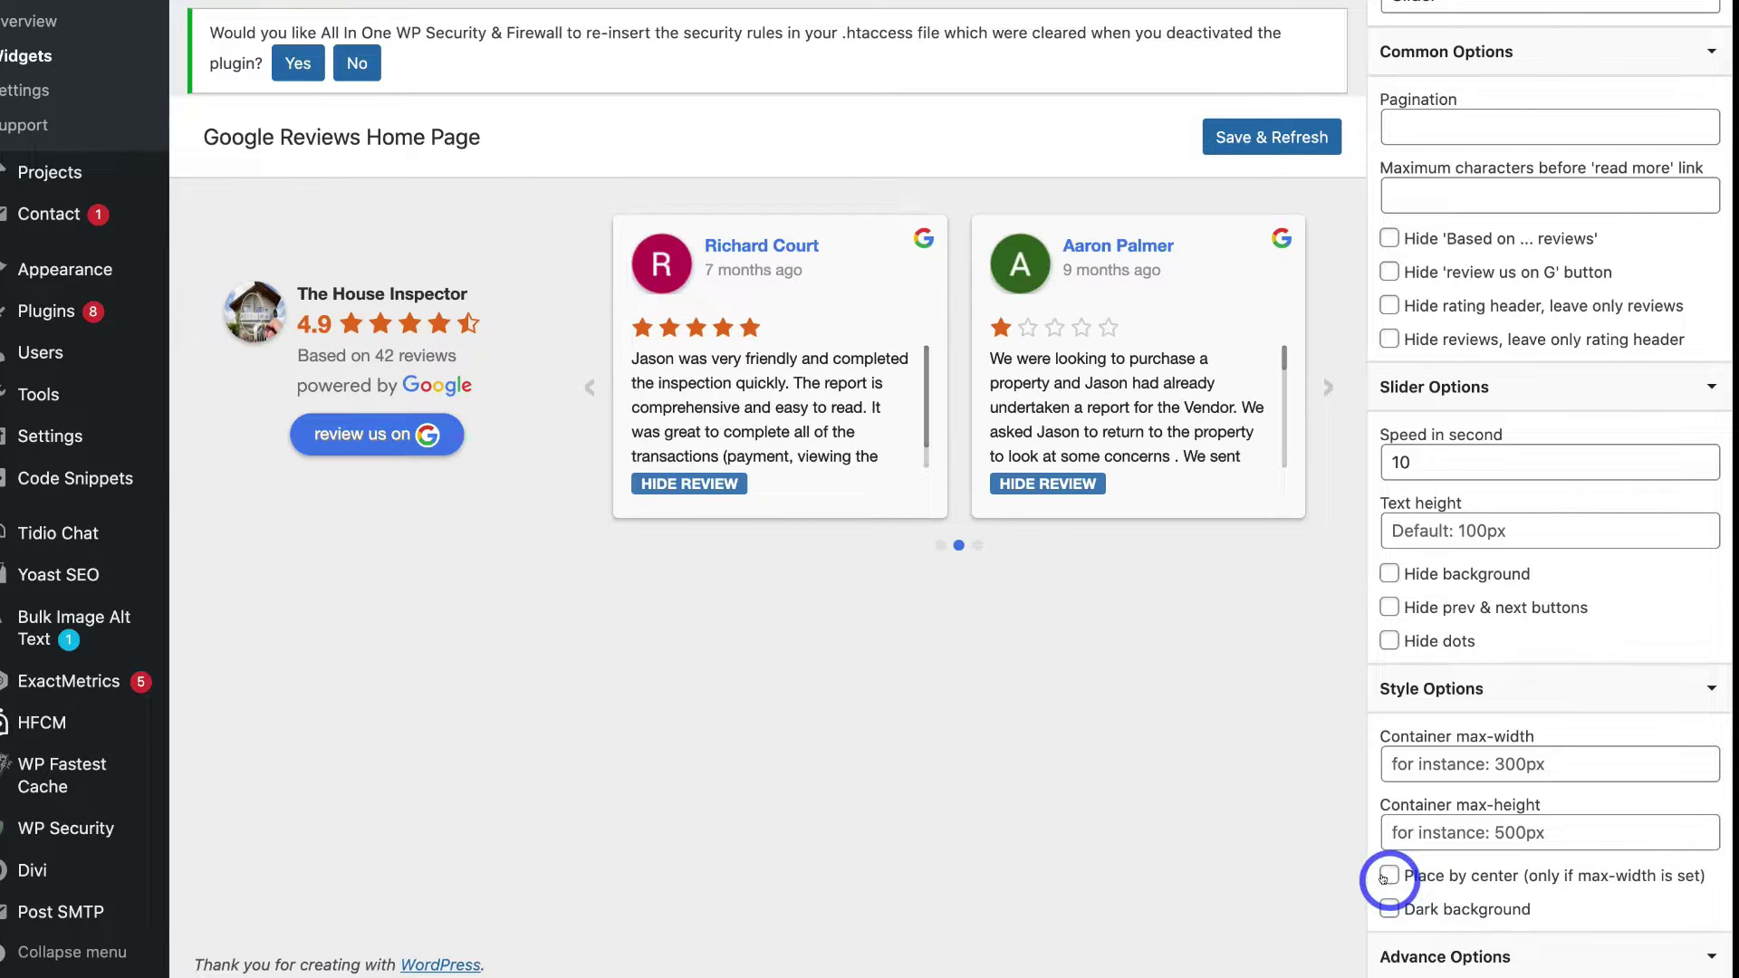
{"action": "left_click", "coordinate": [1449, 954]}
{"action": "scroll", "coordinate": [1486, 804], "scroll_direction": "down", "scroll_amount": 5}
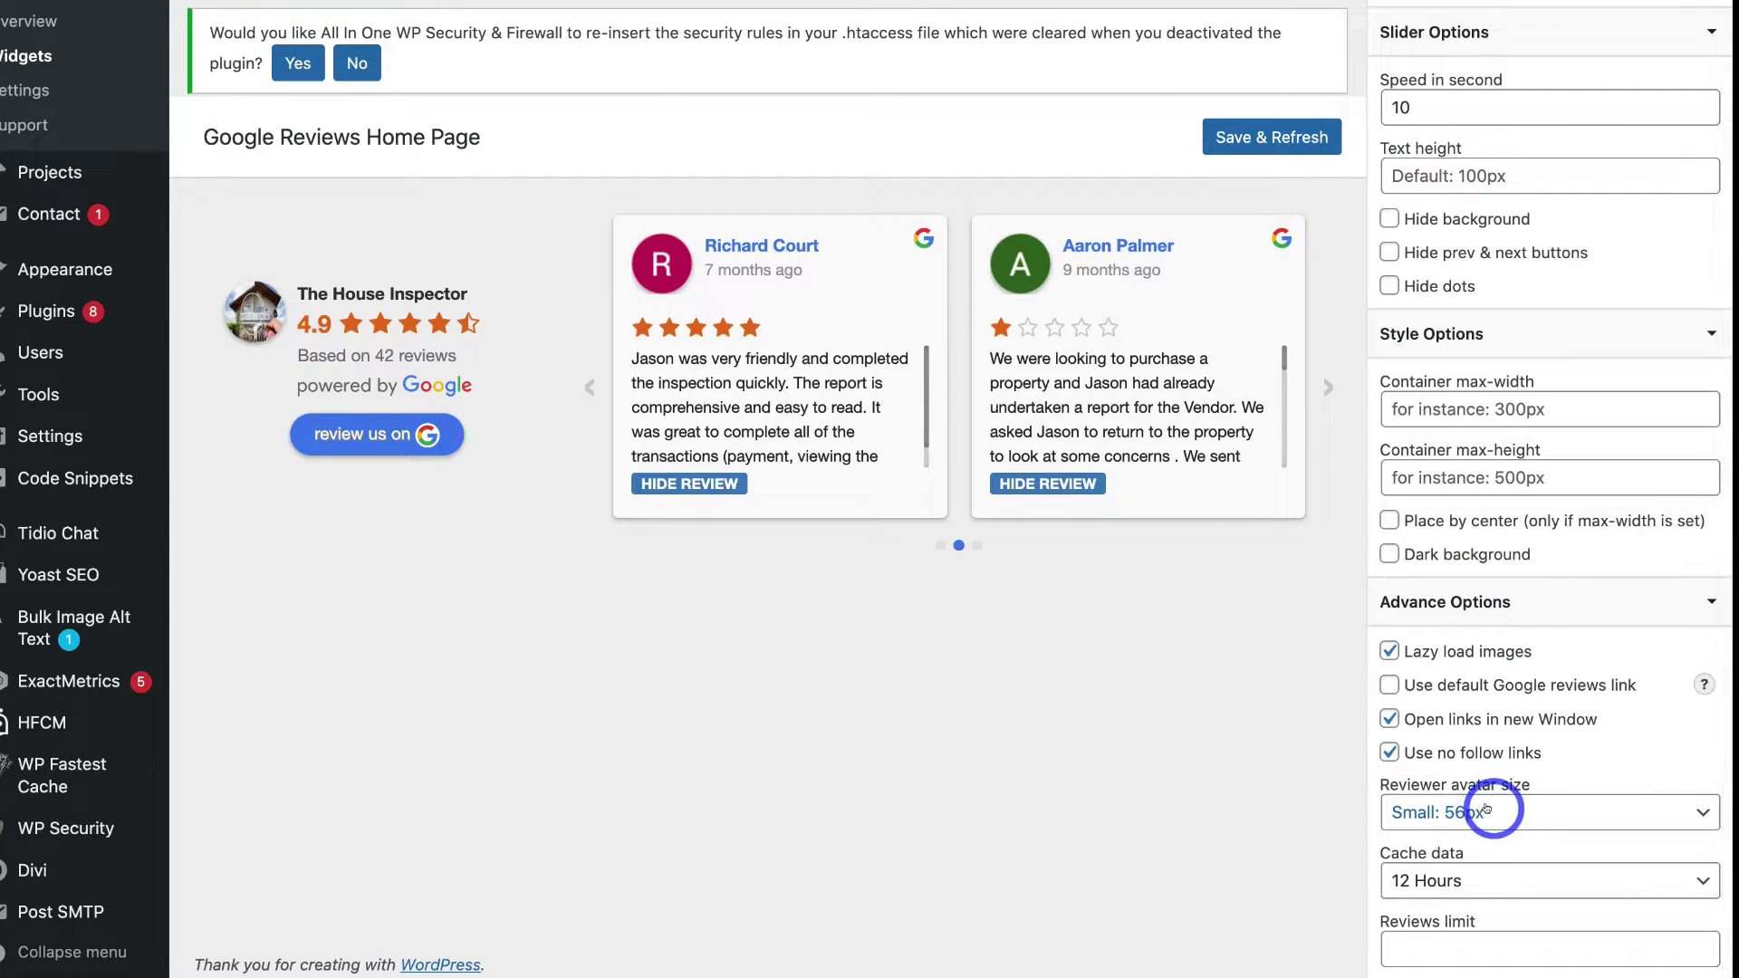
{"action": "scroll", "coordinate": [1586, 972], "scroll_direction": "up", "scroll_amount": 6}
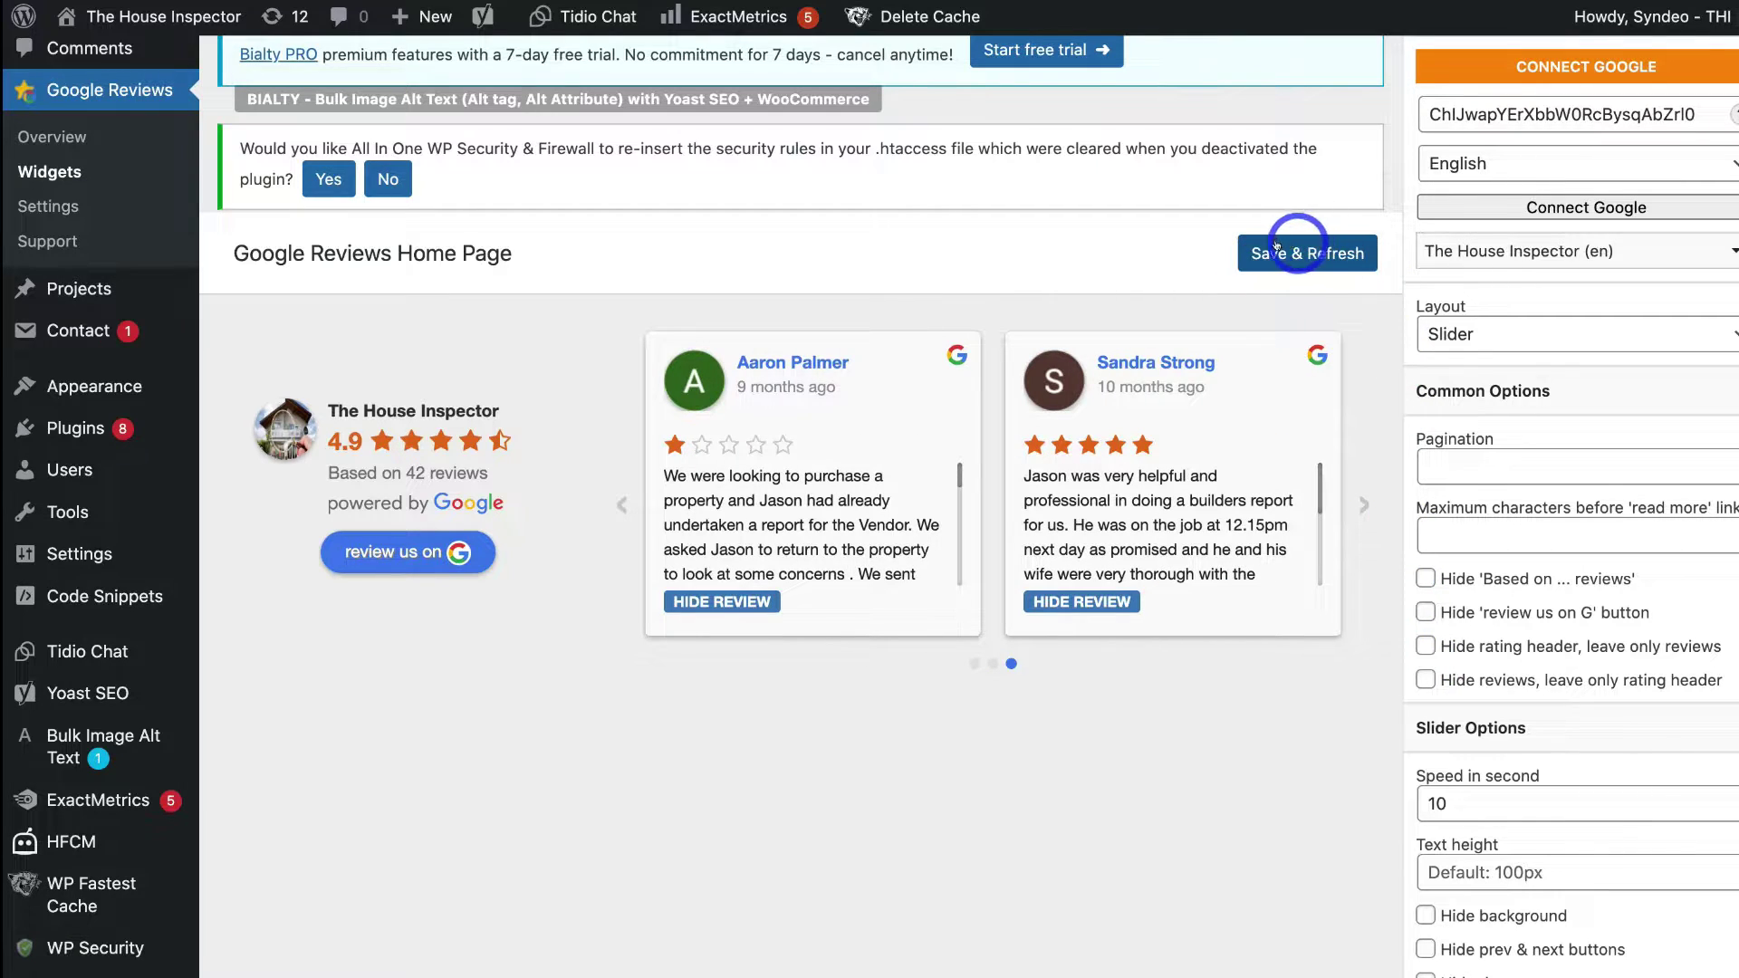
{"action": "left_click", "coordinate": [1309, 255]}
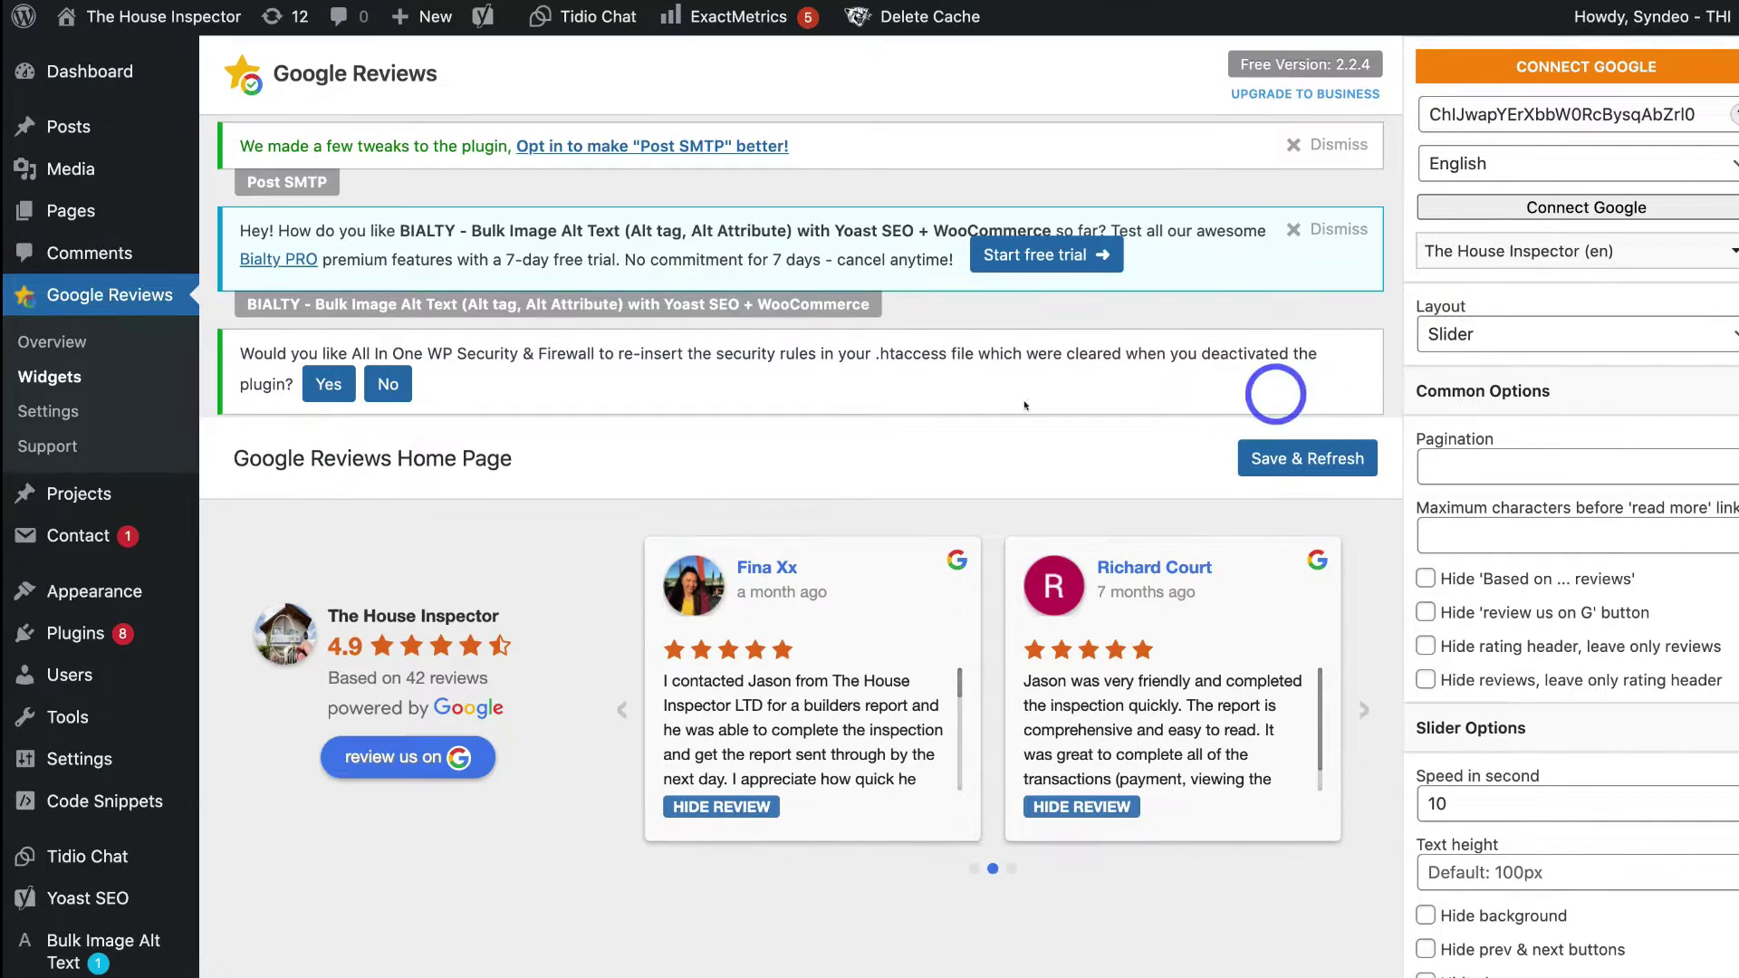
Return to the reviews widgets list and reopen the Google Reviews Home Page widget to get its shortcode
{"action": "left_click", "coordinate": [82, 376]}
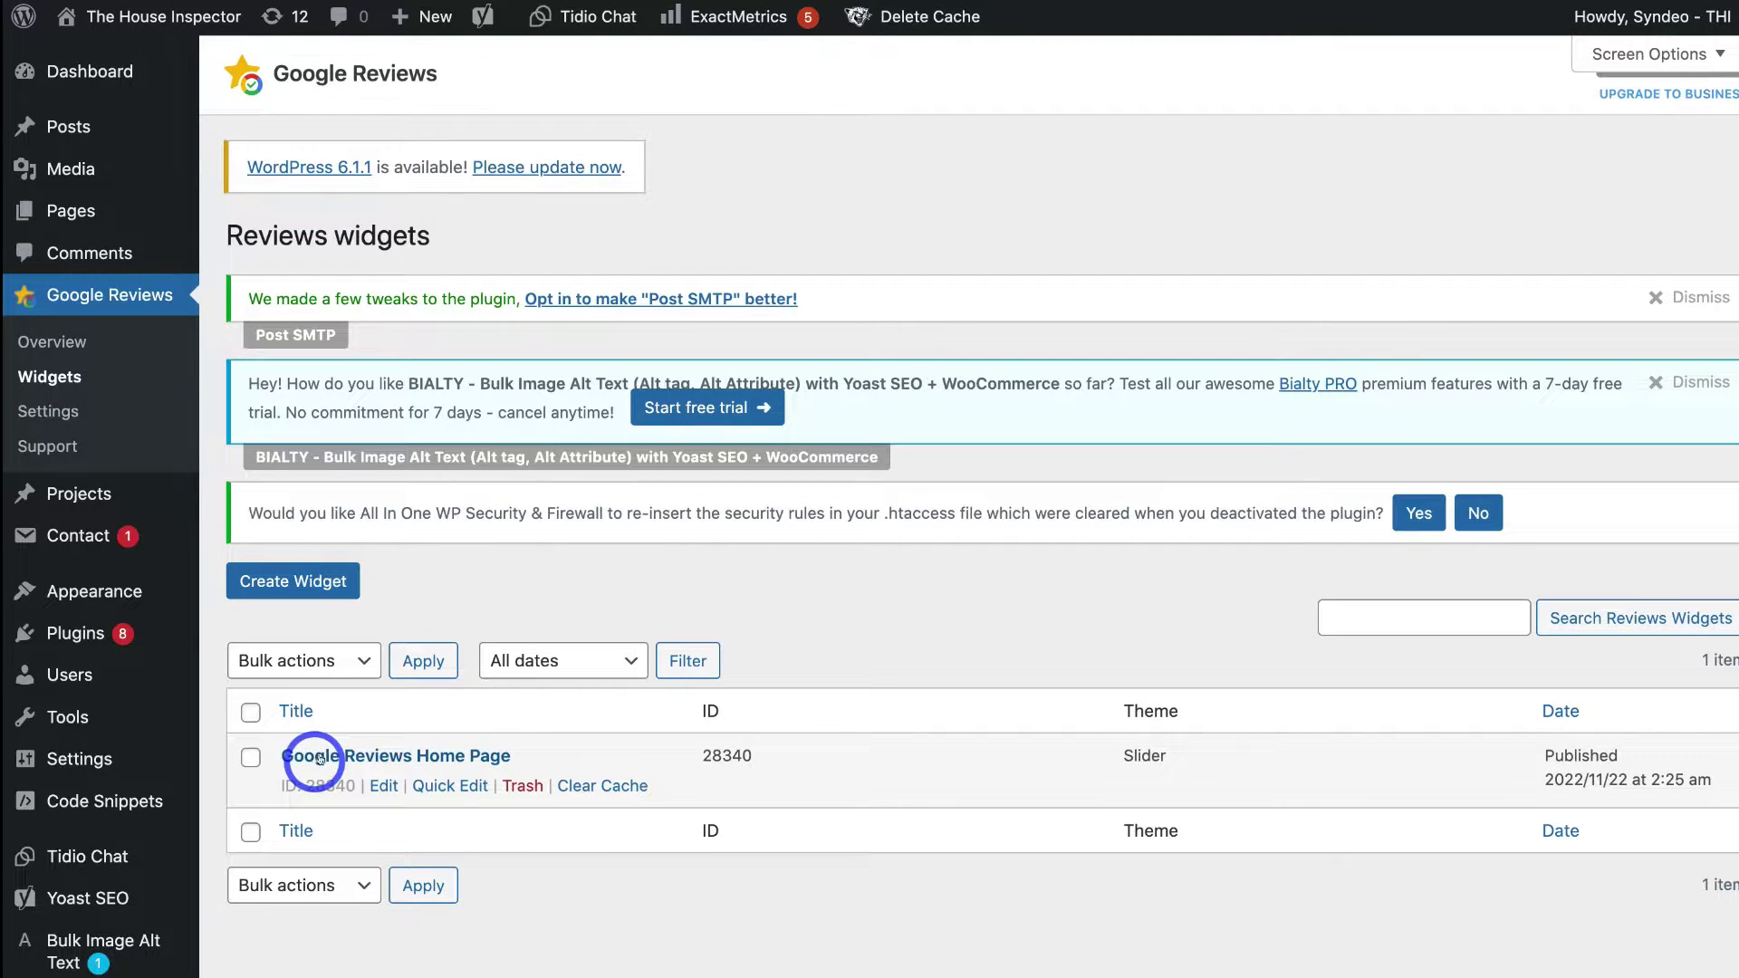
{"action": "left_click", "coordinate": [382, 784]}
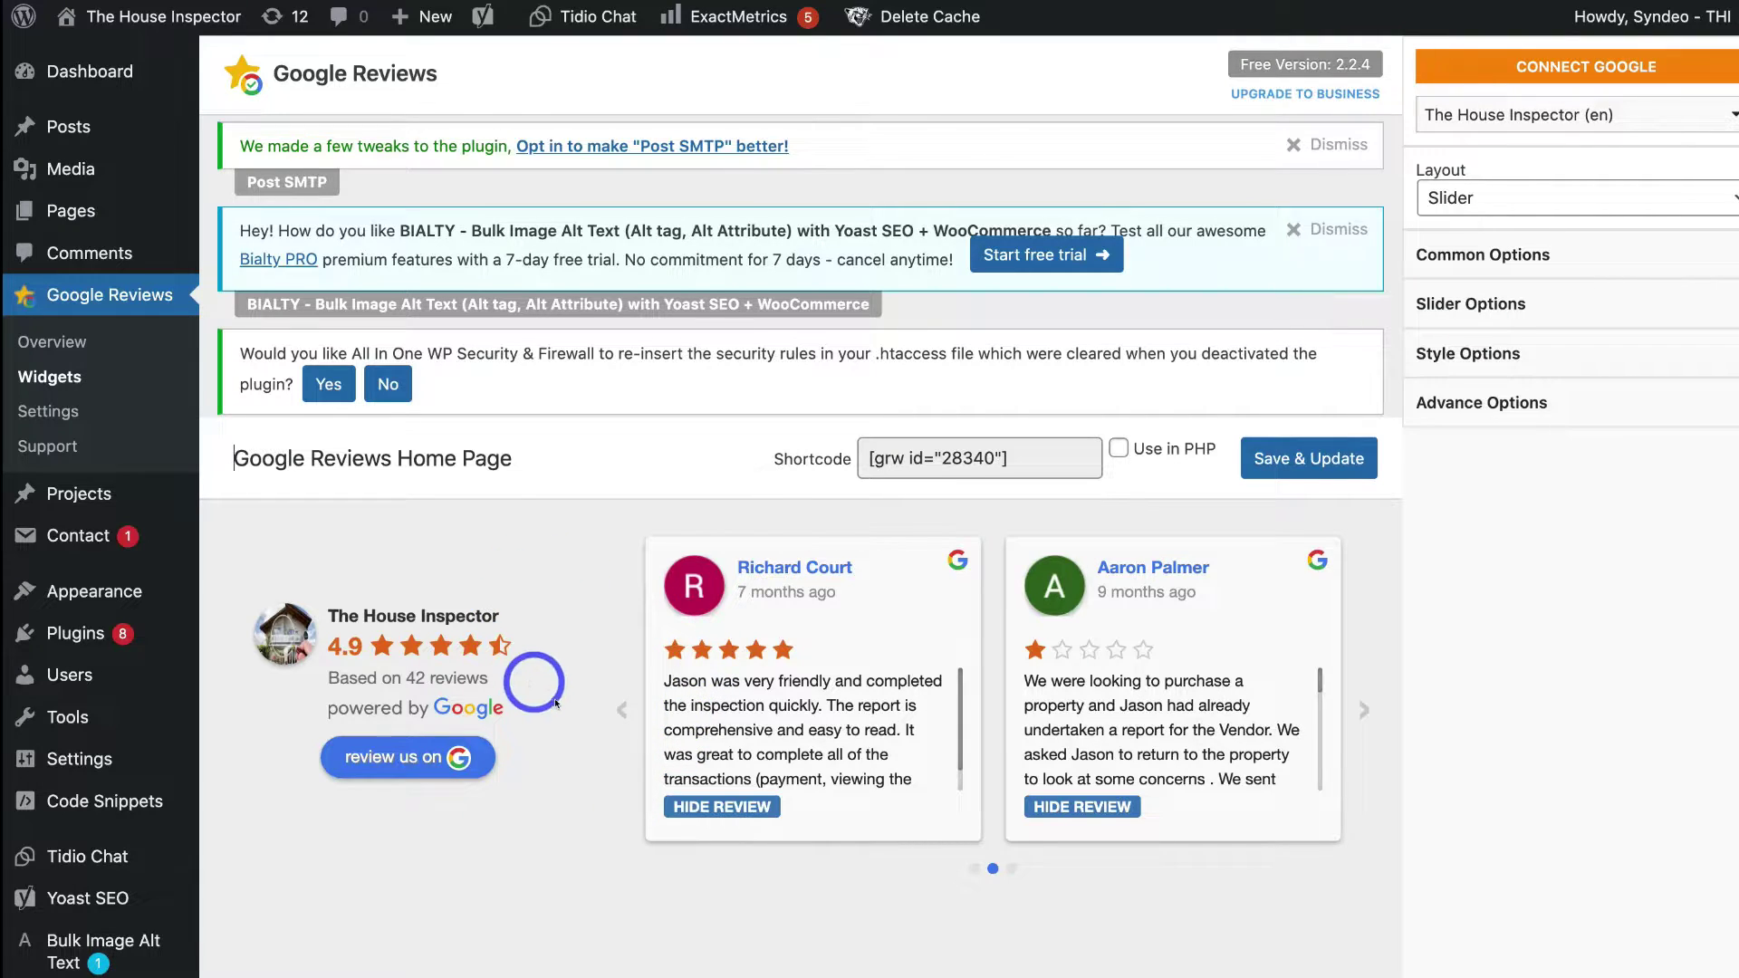
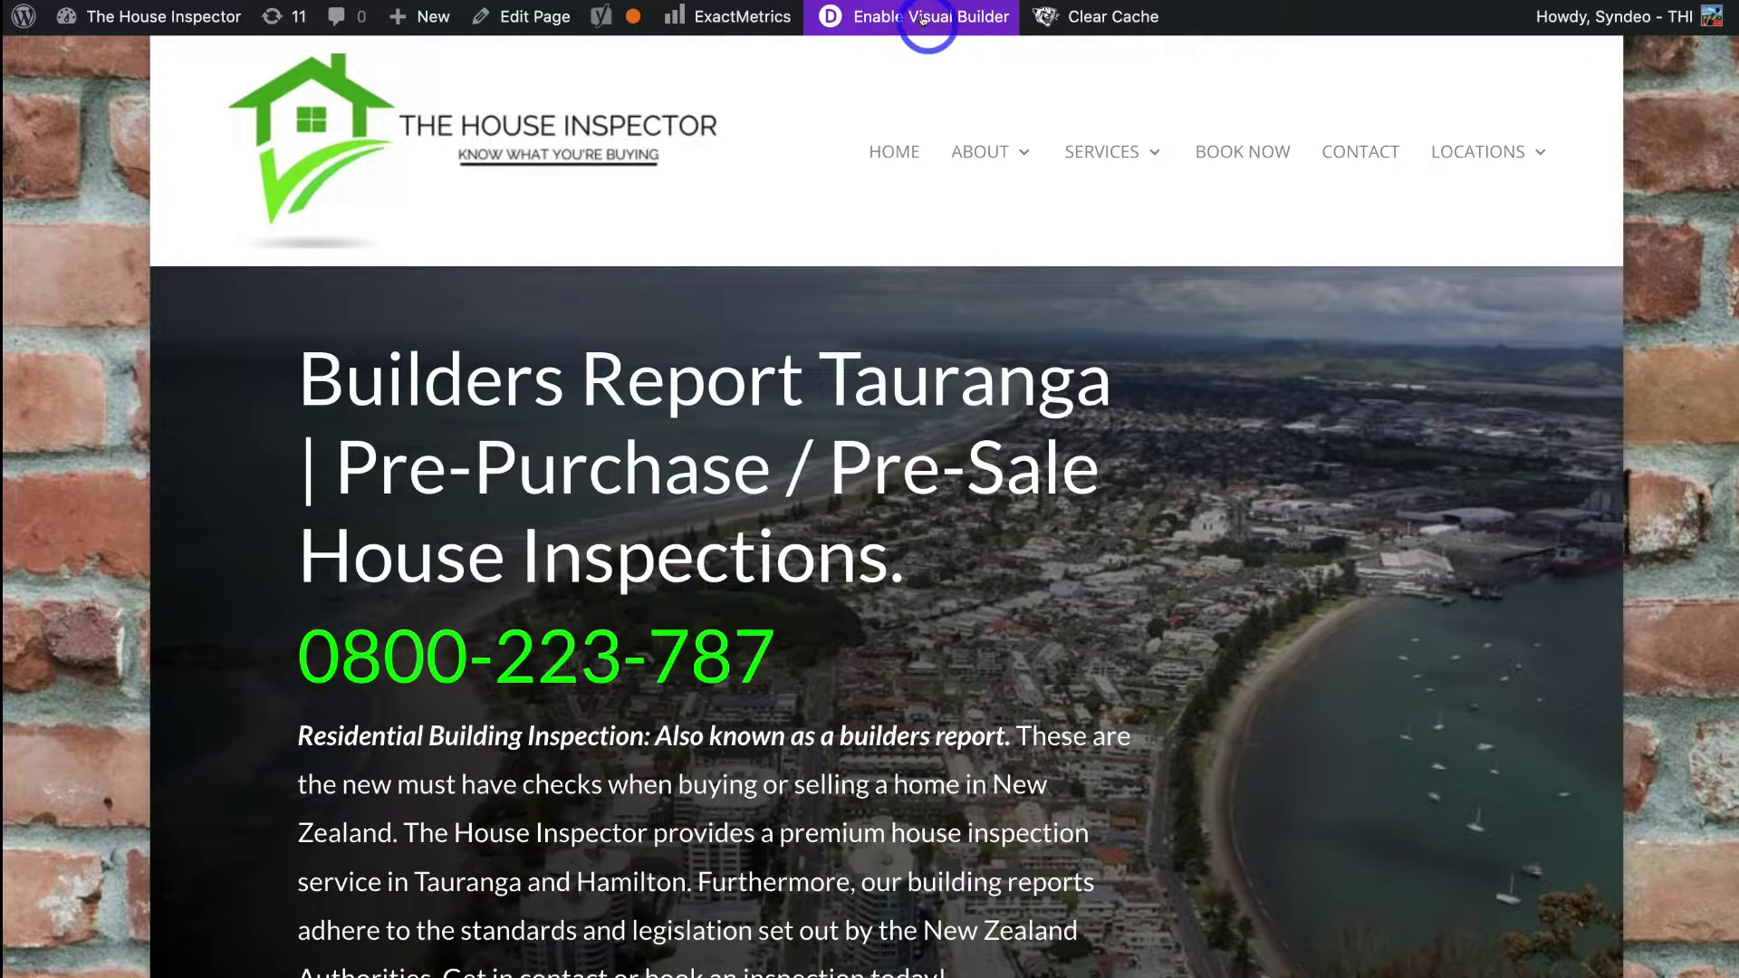
Enable the Visual Builder on the home page and insert a single-column row beneath the "What Our Satisfied Customers Have to Say" heading
{"action": "left_click", "coordinate": [892, 18]}
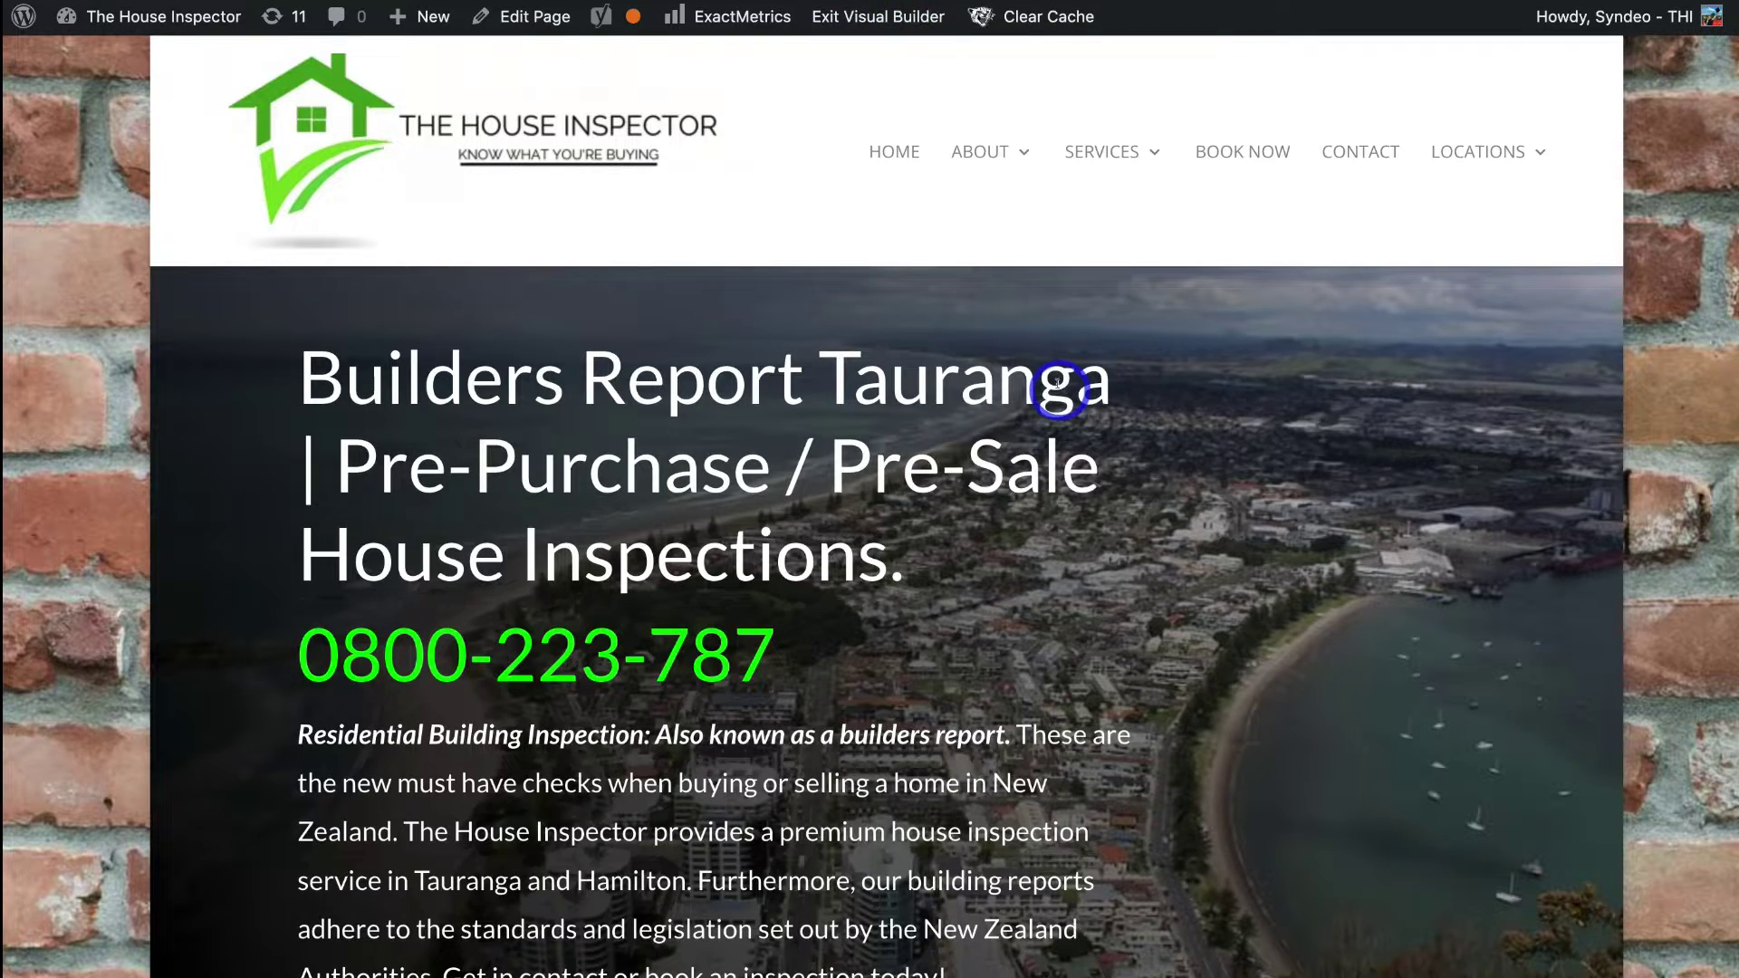
{"action": "scroll", "coordinate": [1048, 380], "scroll_direction": "down", "scroll_amount": 10}
{"action": "scroll", "coordinate": [1048, 390], "scroll_direction": "down", "scroll_amount": 10}
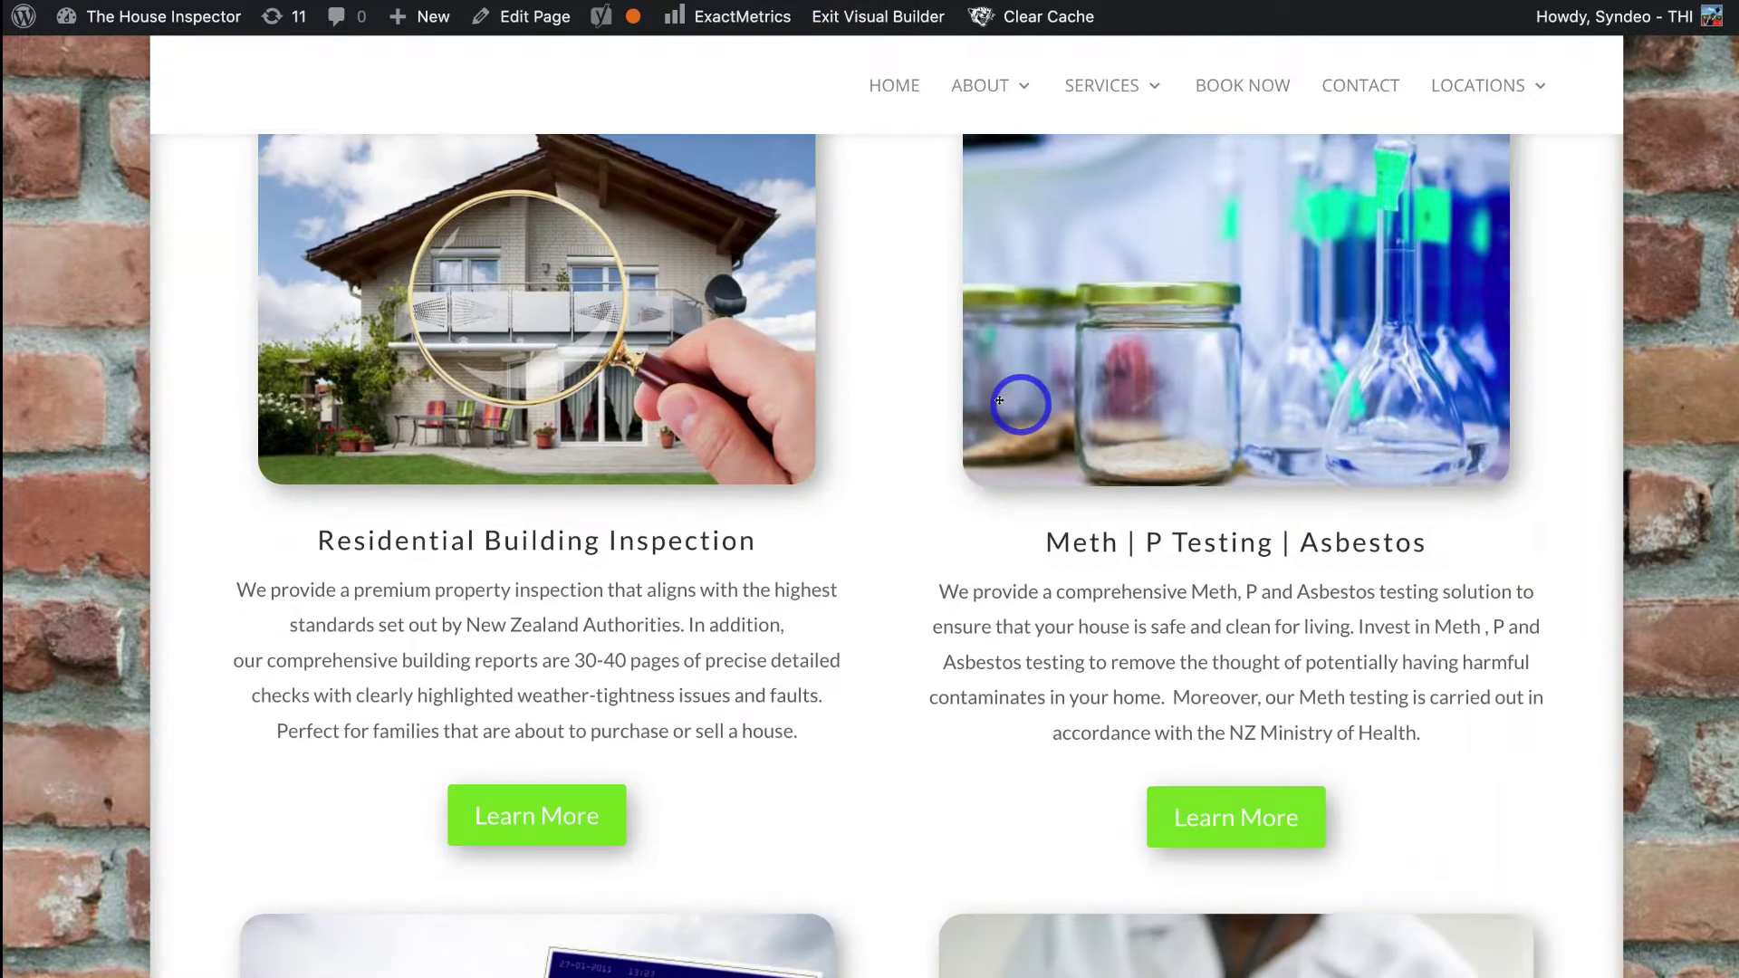
{"action": "scroll", "coordinate": [931, 412], "scroll_direction": "down", "scroll_amount": 15}
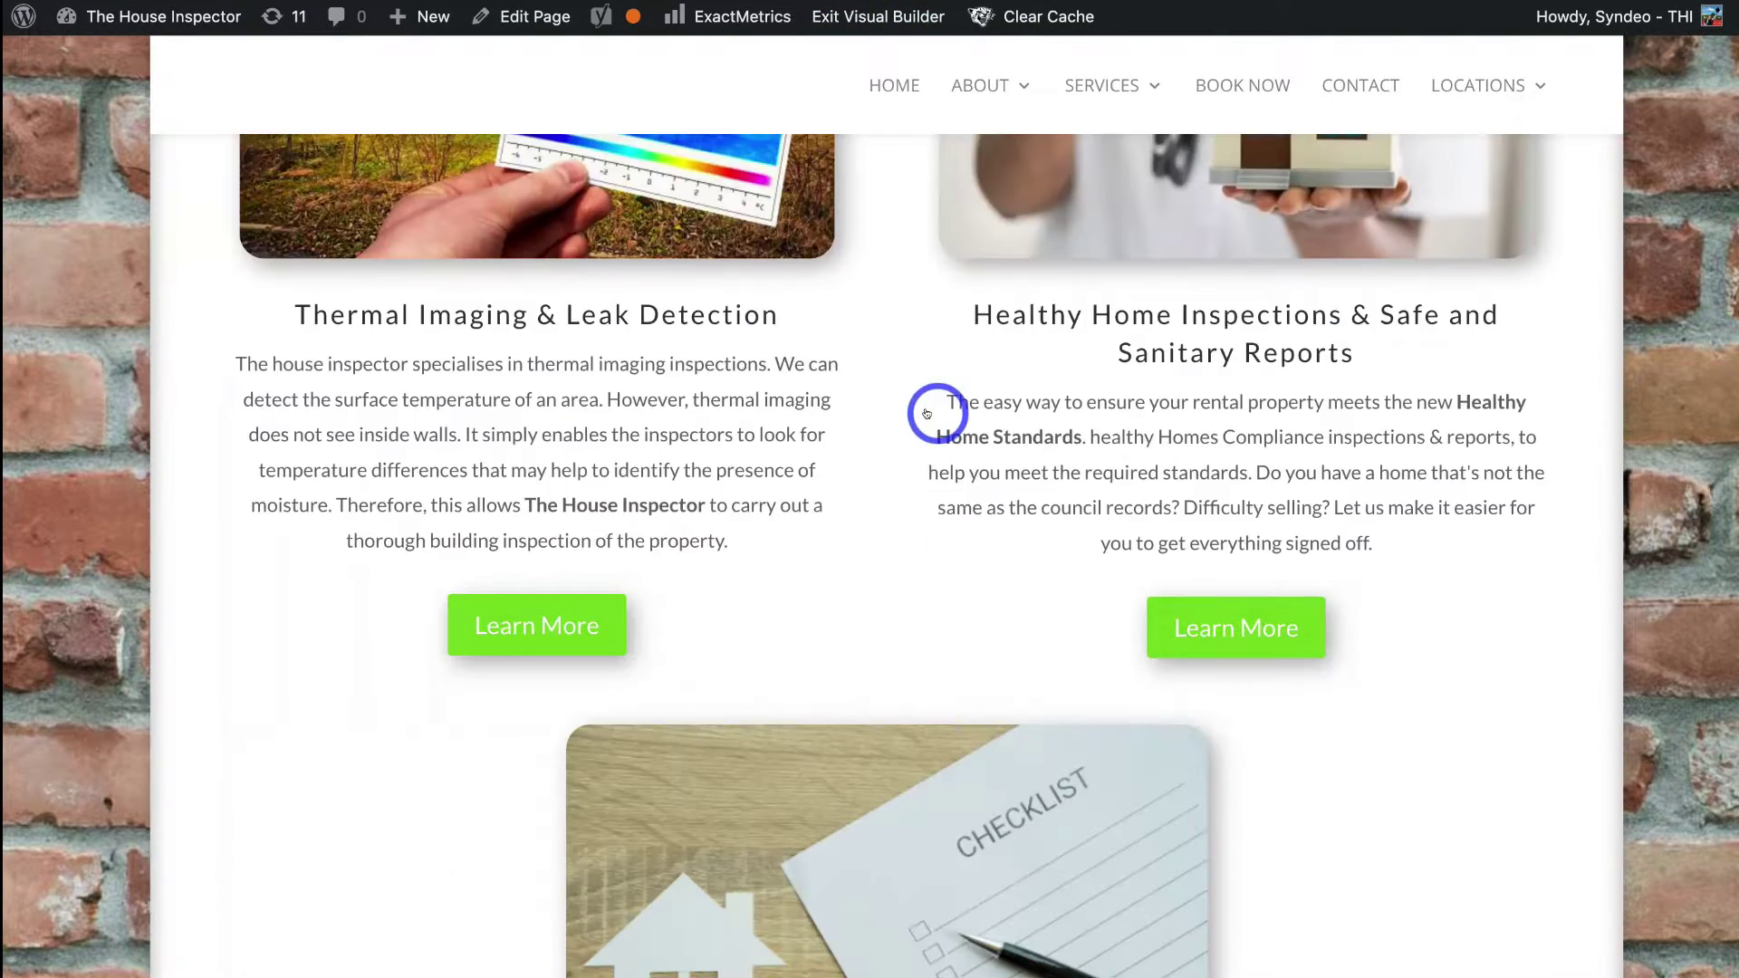
{"action": "scroll", "coordinate": [928, 407], "scroll_direction": "down", "scroll_amount": 3}
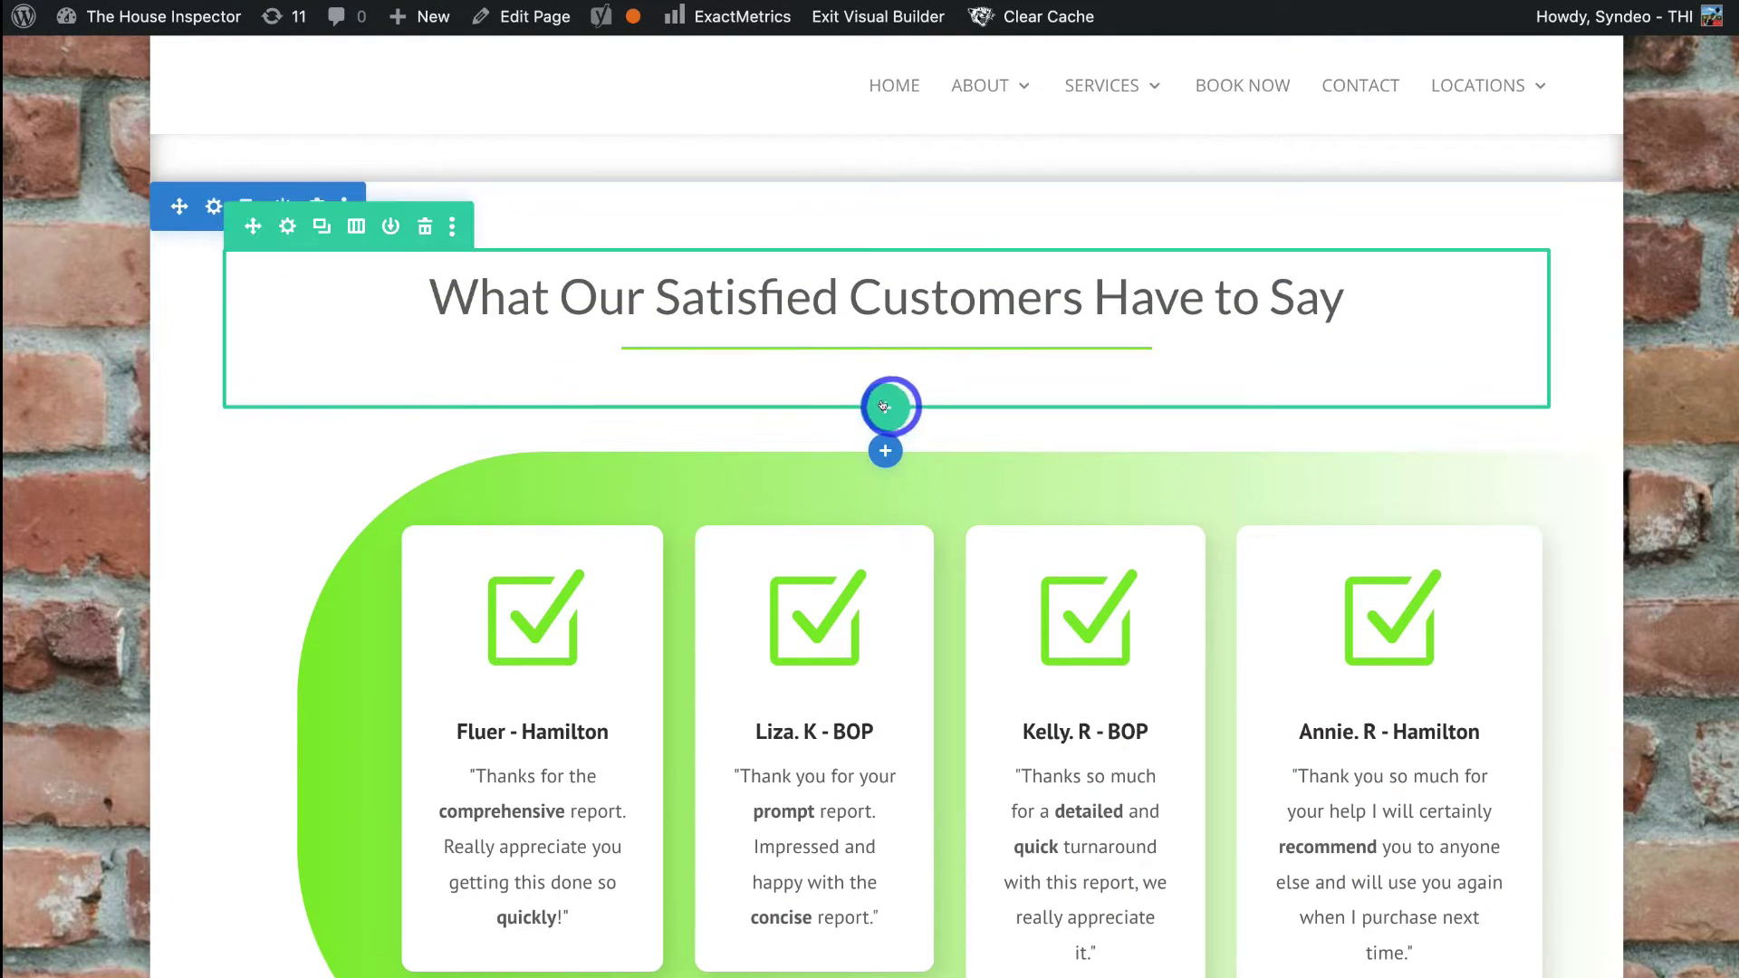
{"action": "left_click", "coordinate": [884, 406]}
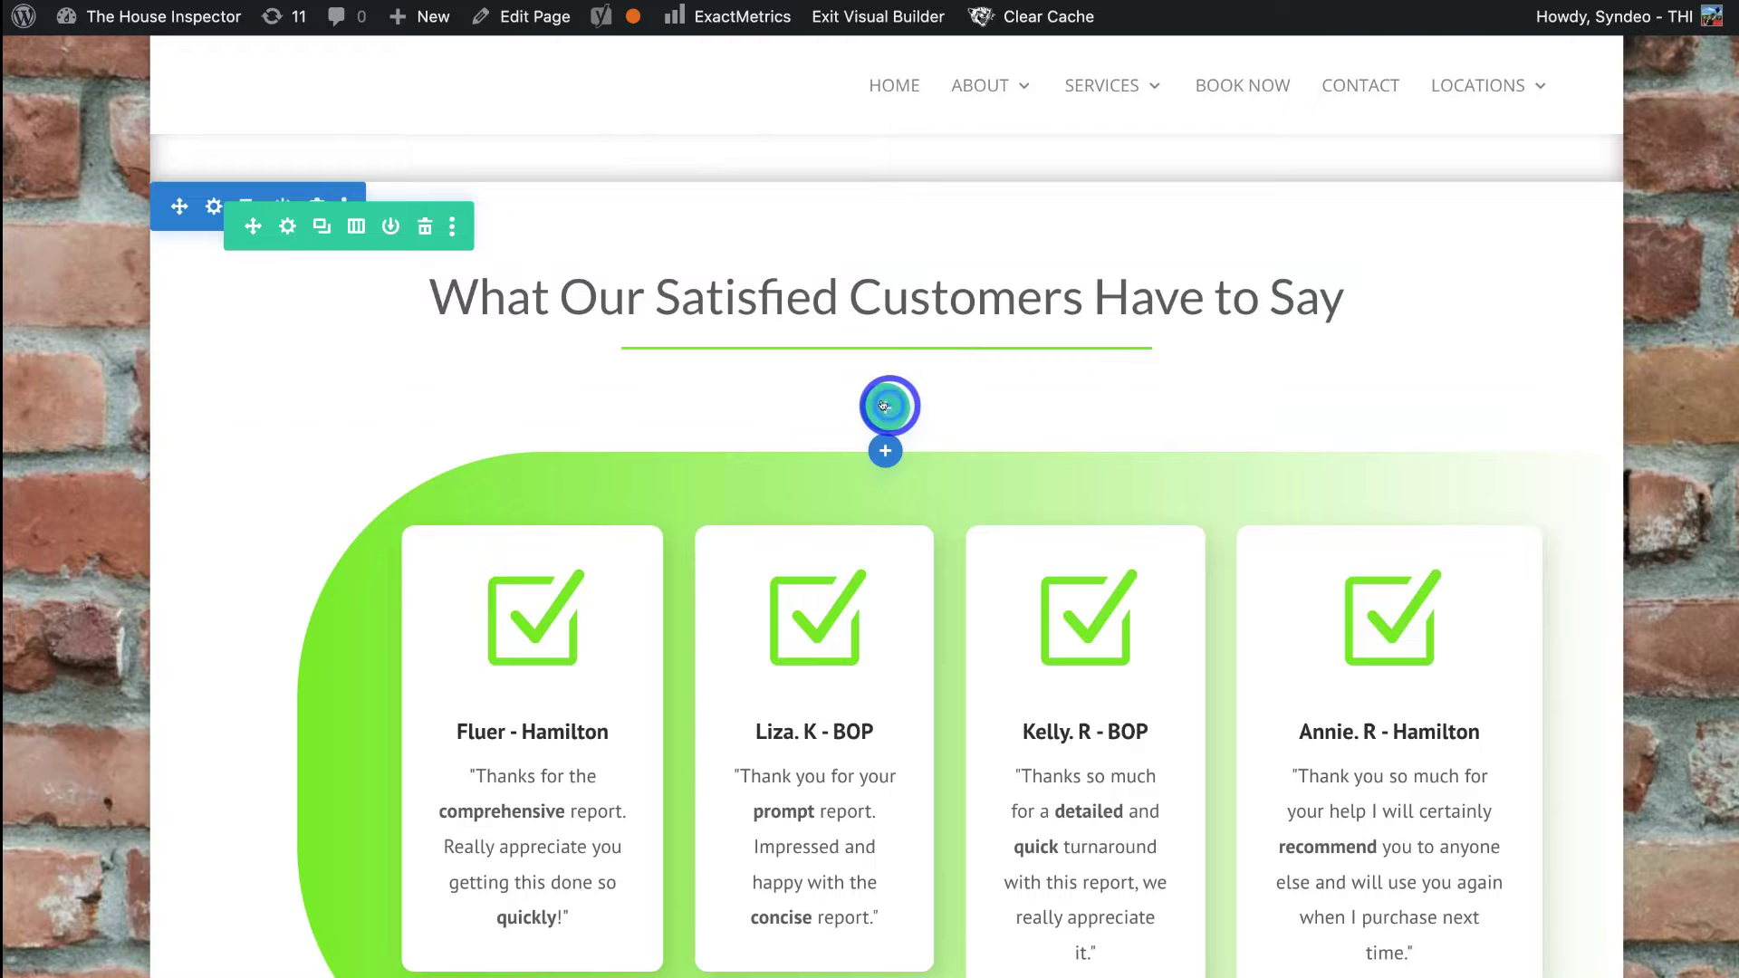
{"action": "left_click", "coordinate": [736, 602]}
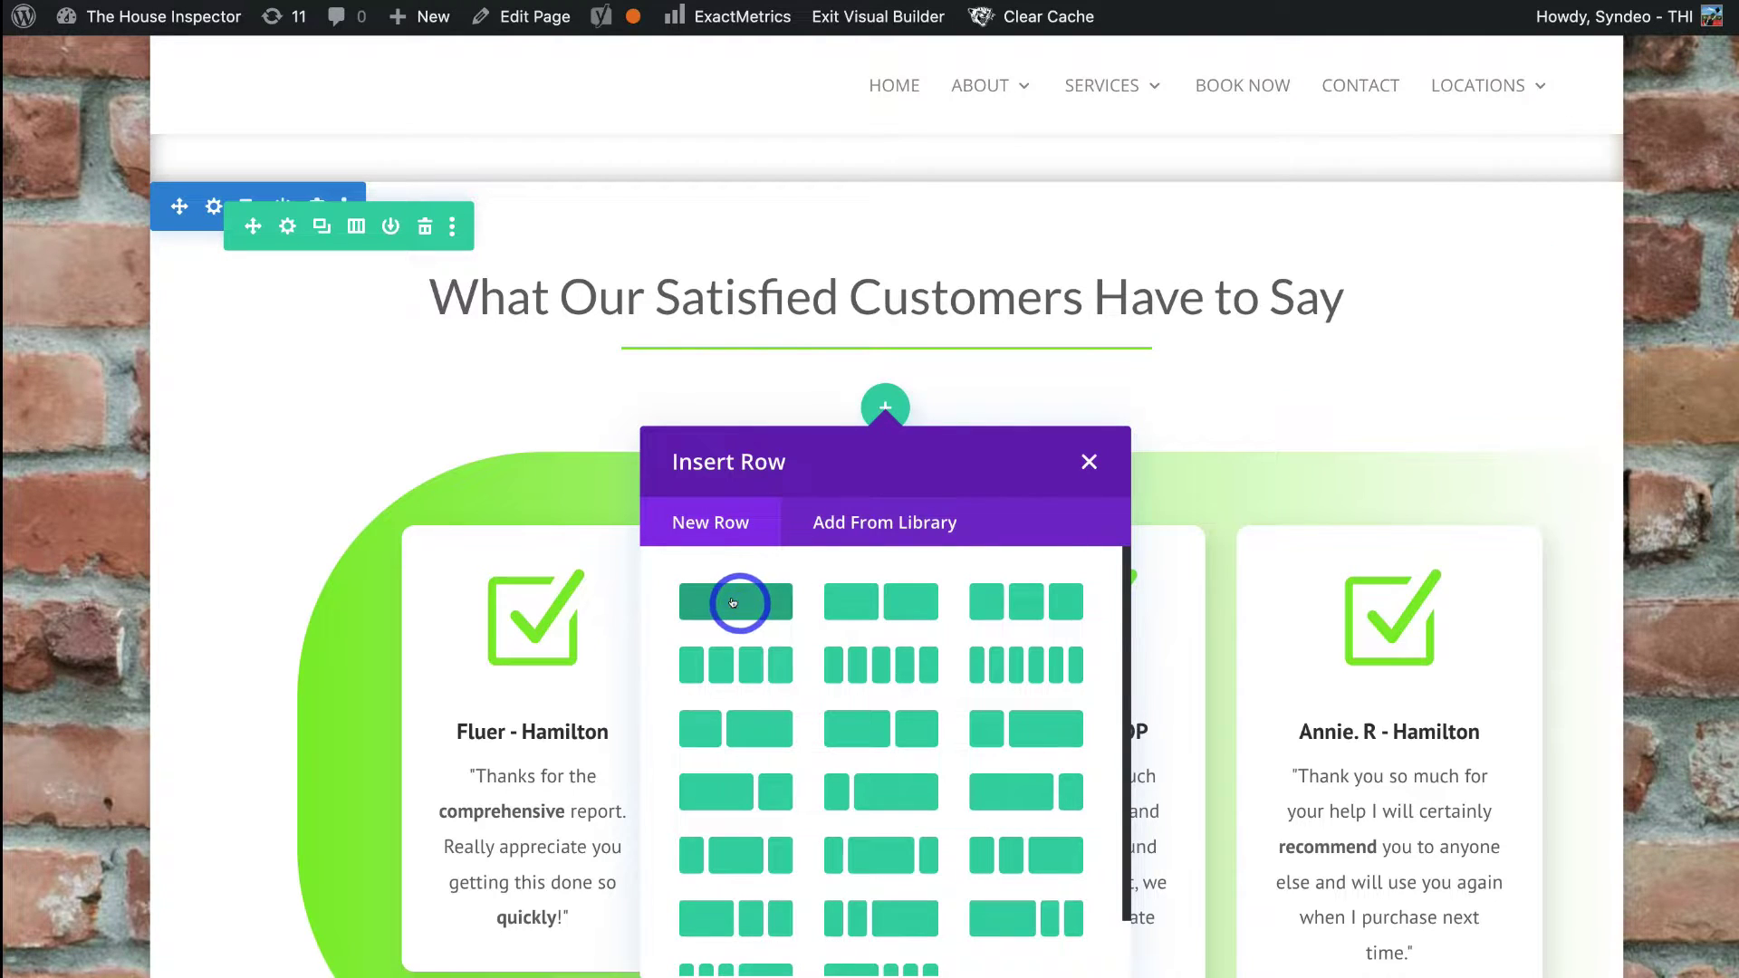
Add a Code module to the new row, paste the shortcode [grw id="28340"] into it and save the module
{"action": "left_click", "coordinate": [884, 468]}
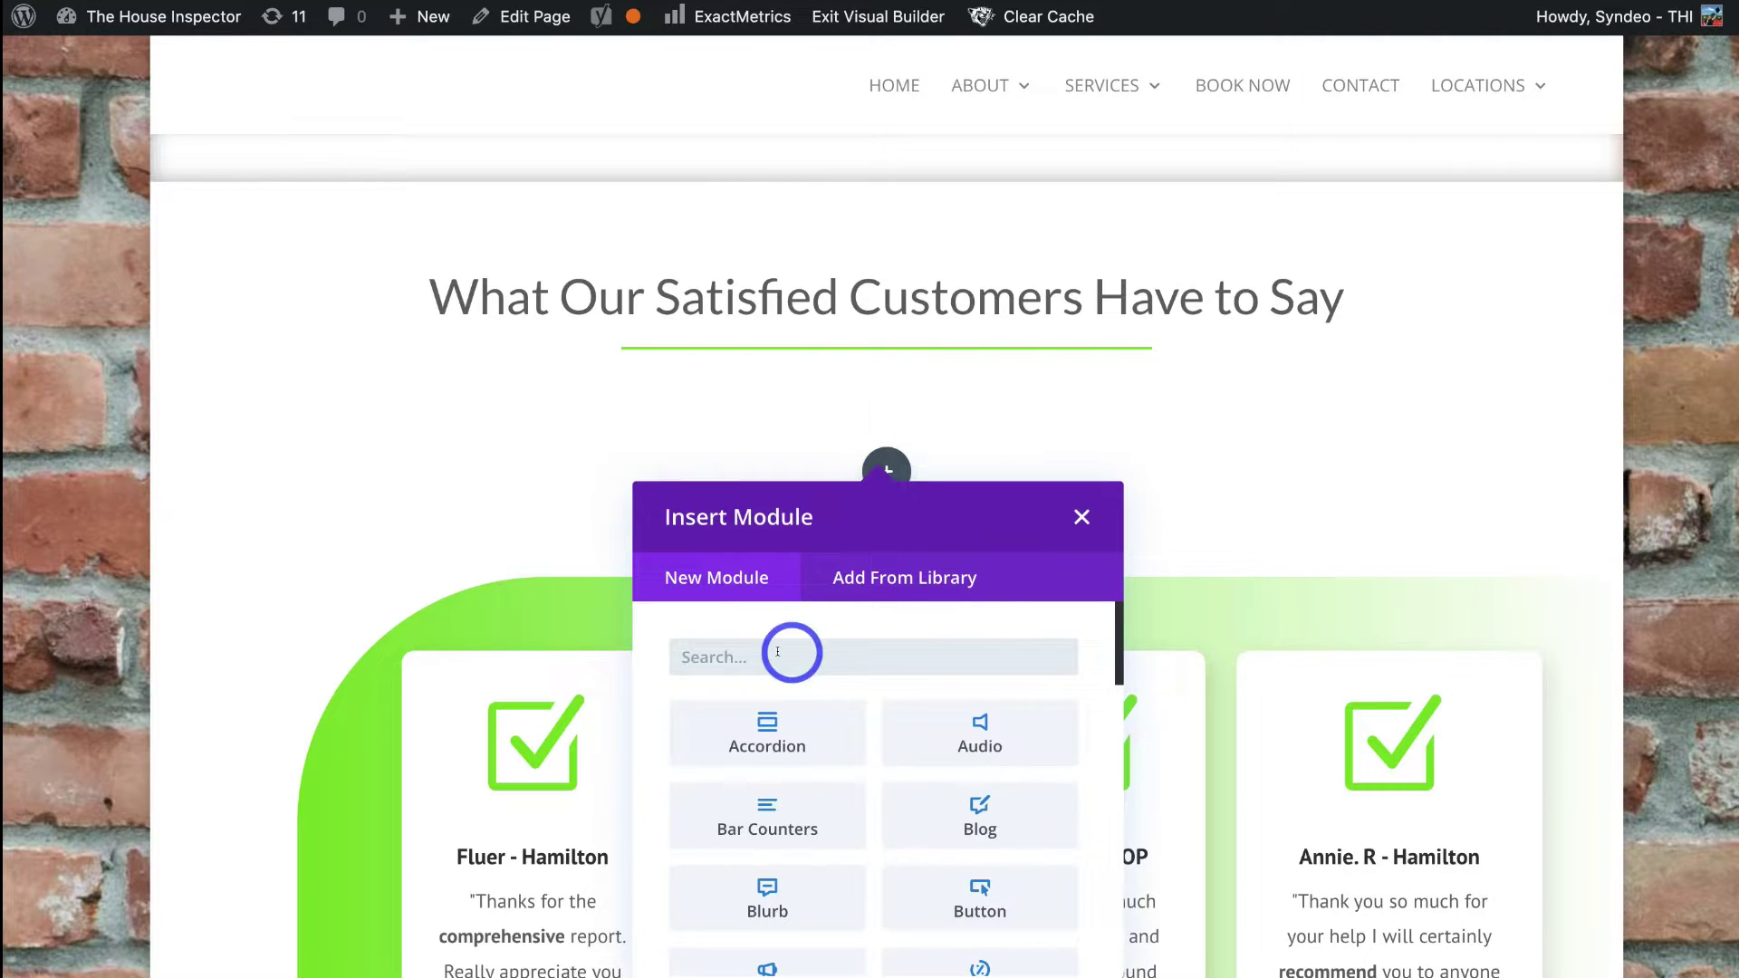
{"action": "type", "text": "code"}
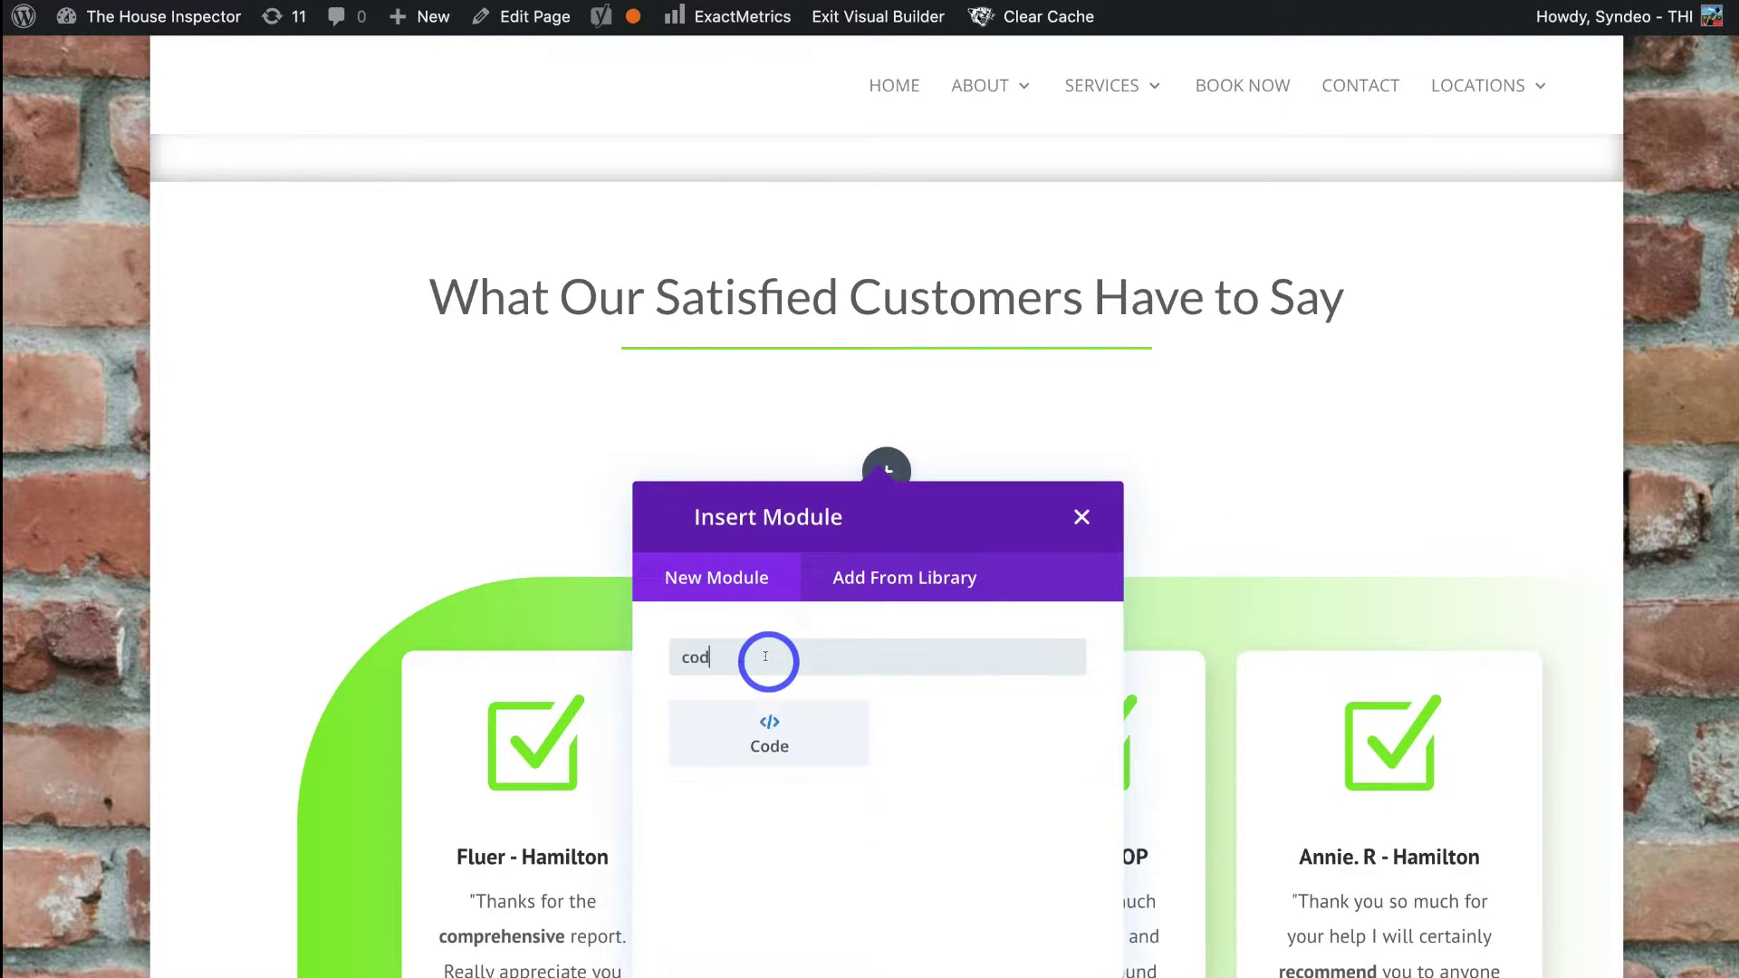
{"action": "left_click", "coordinate": [768, 728]}
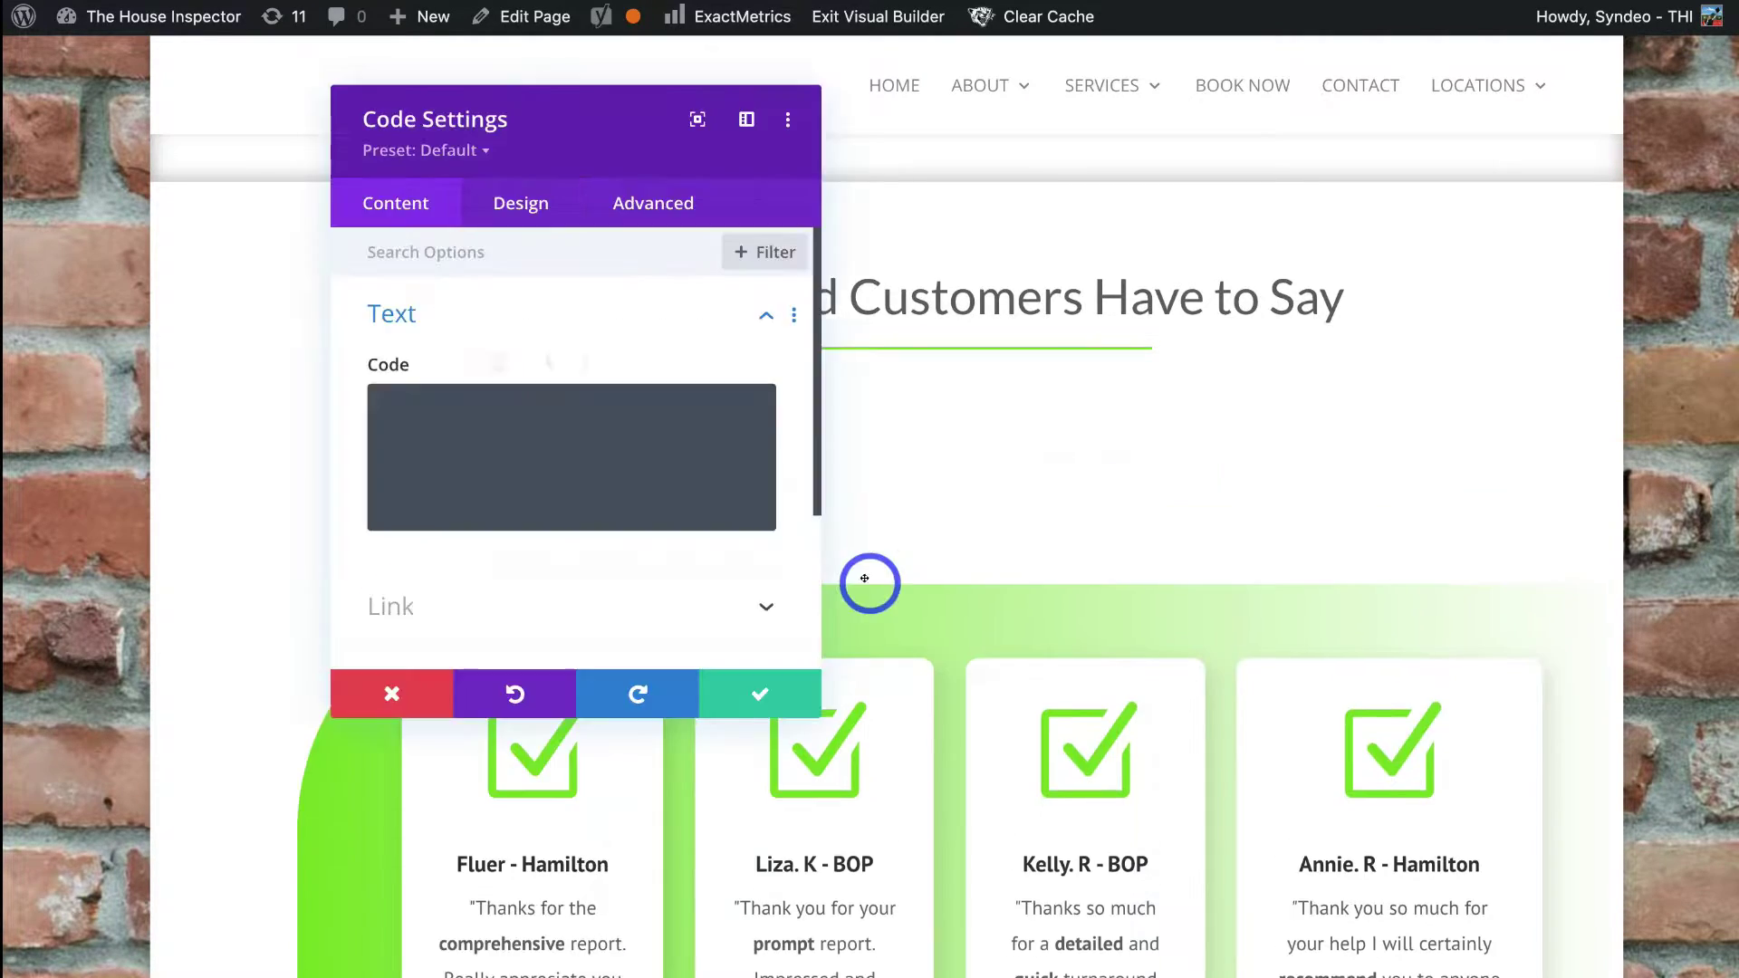
{"action": "left_click", "coordinate": [452, 407]}
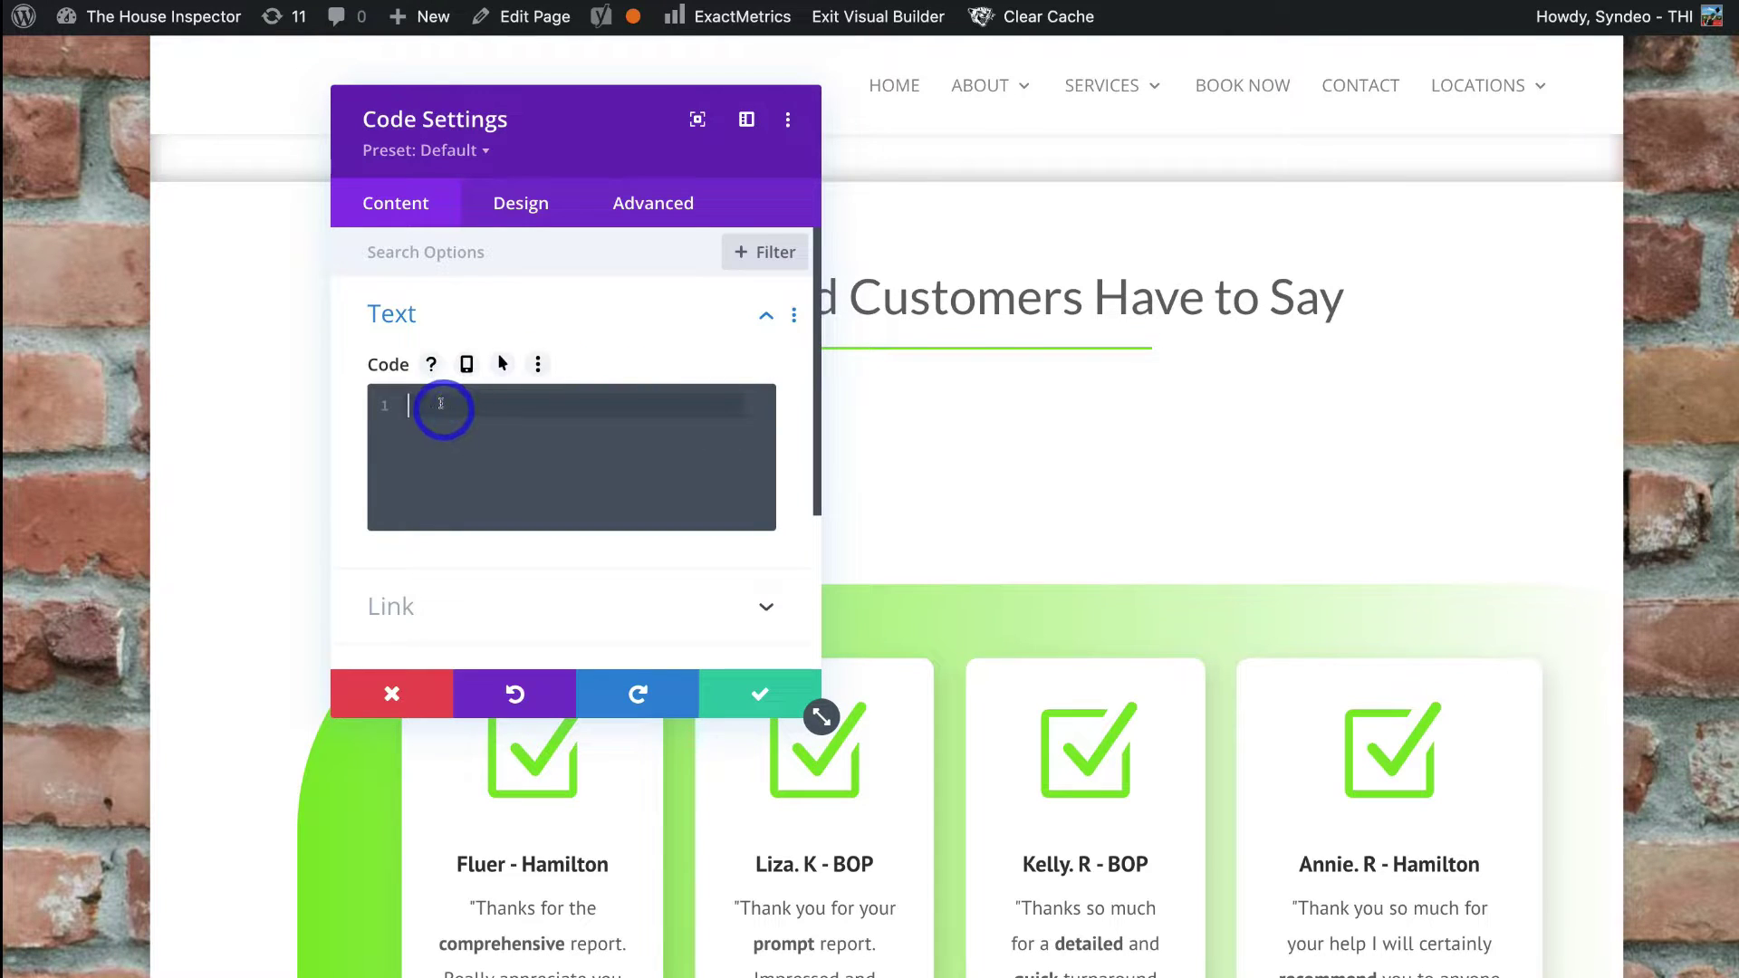
{"action": "right_click", "coordinate": [442, 405]}
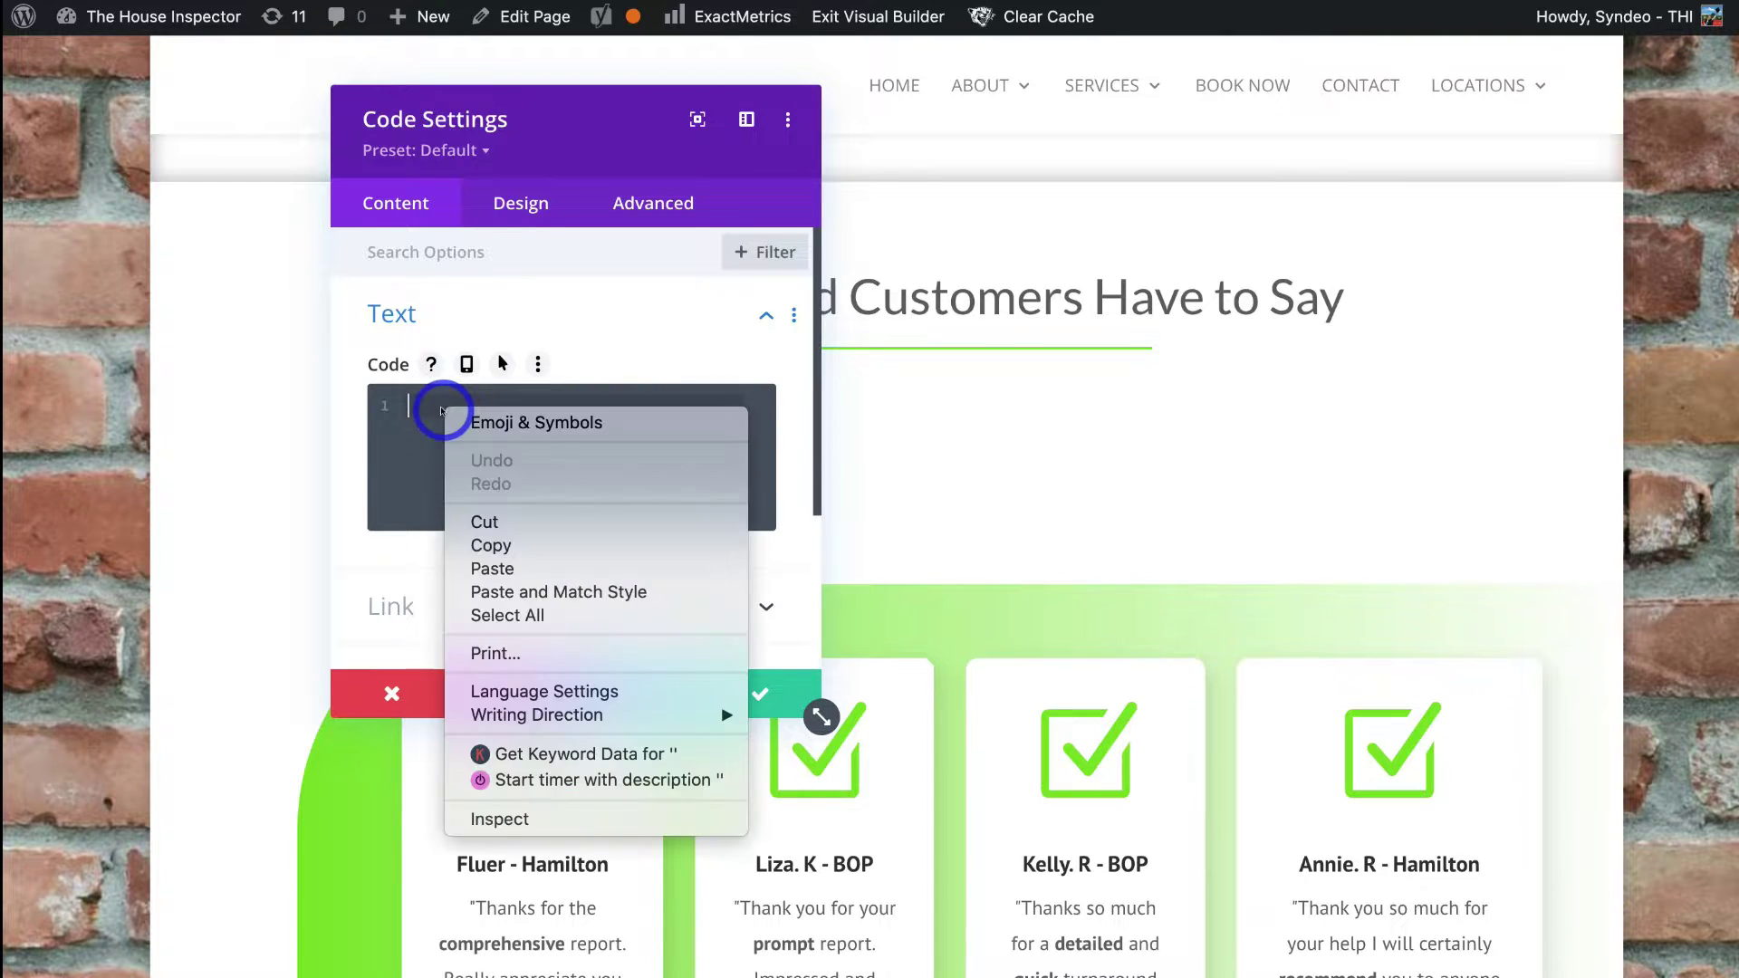
{"action": "left_click", "coordinate": [509, 568]}
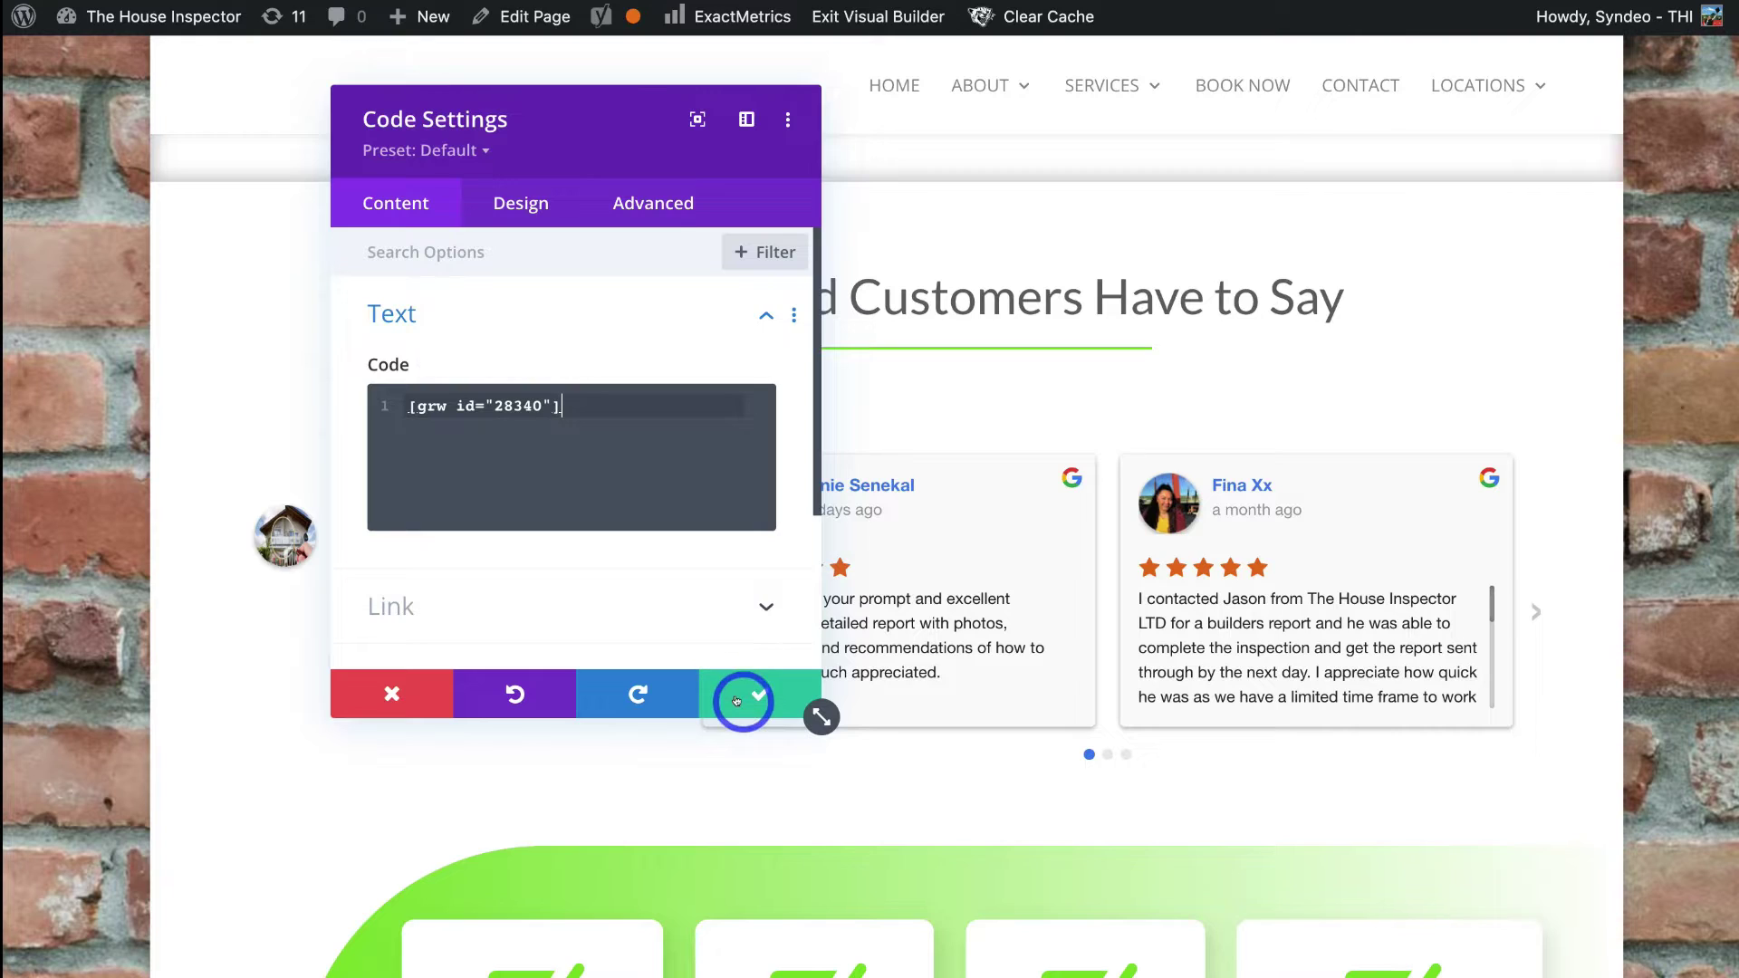
{"action": "left_click", "coordinate": [736, 700]}
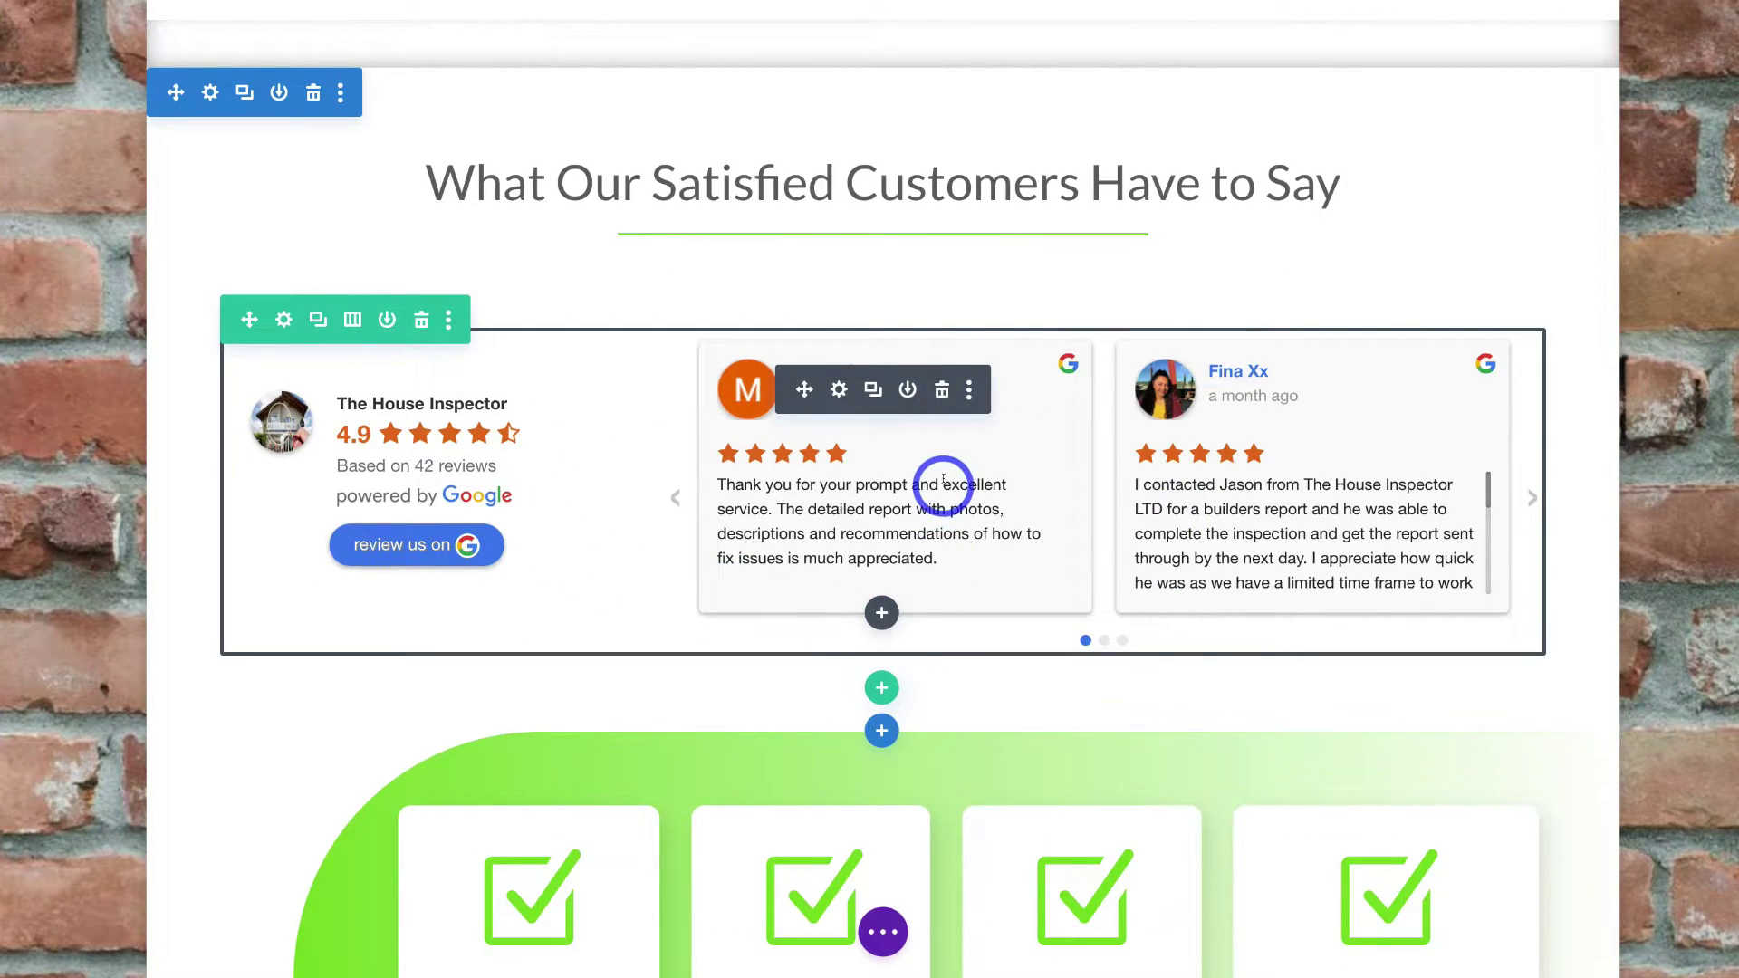
Save the home page and exit the Visual Builder
{"action": "left_click", "coordinate": [883, 932]}
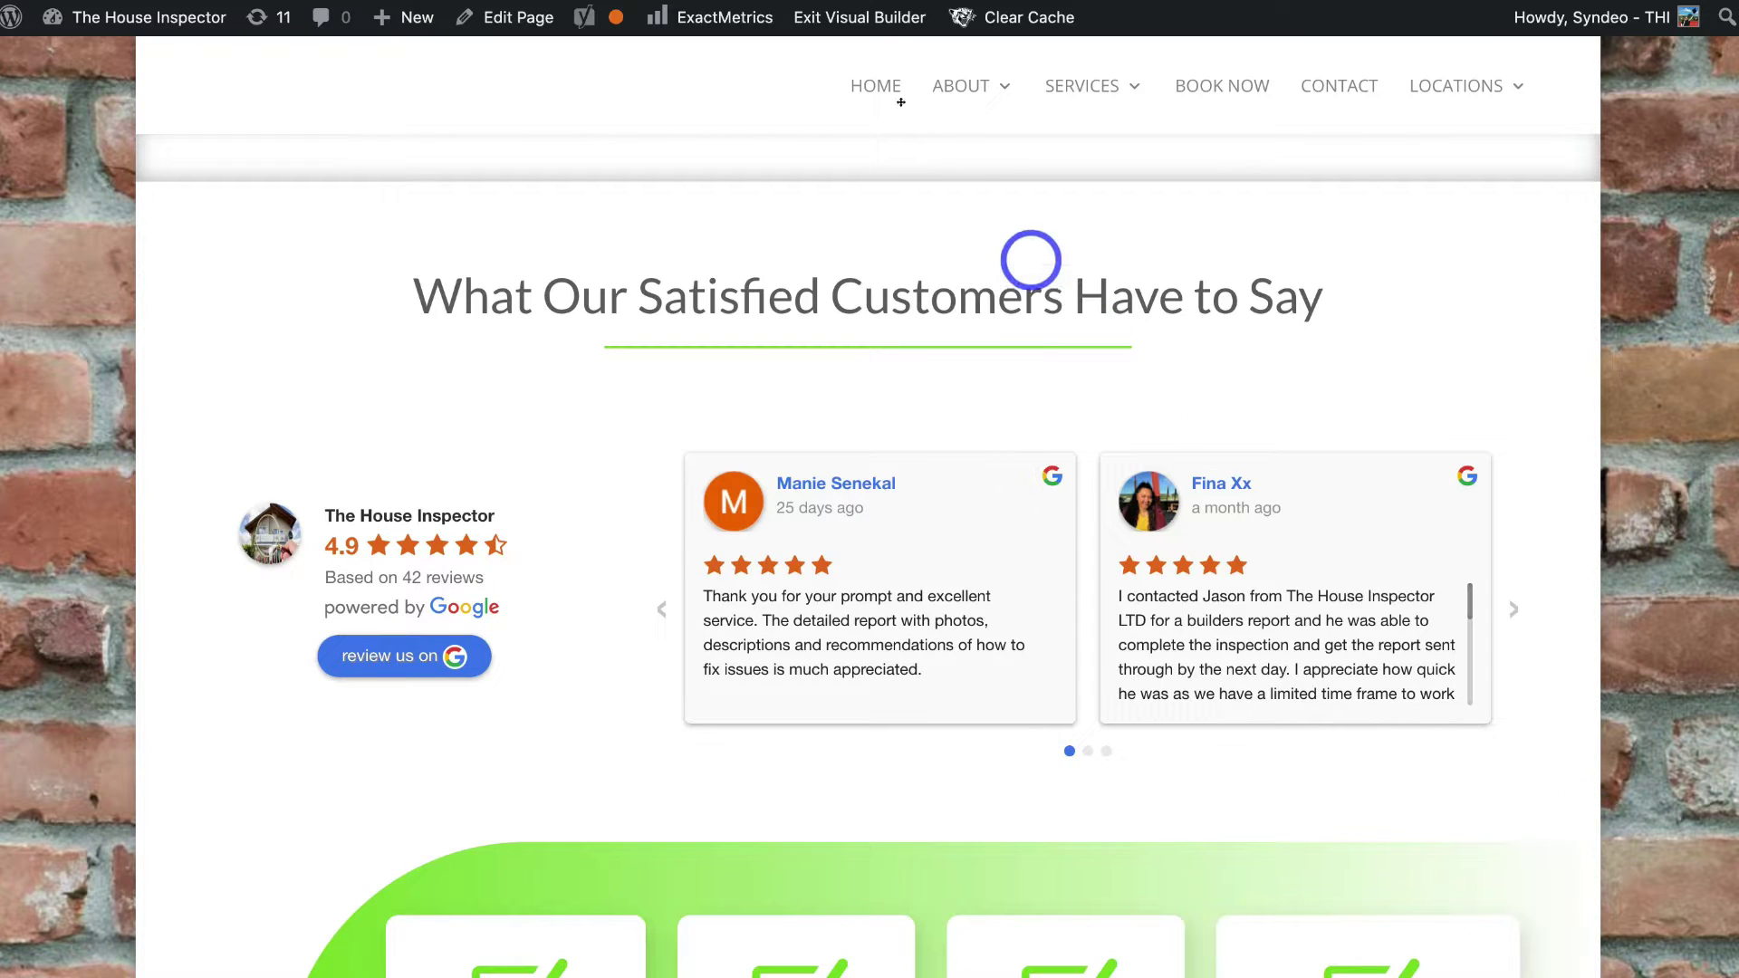
{"action": "left_click", "coordinate": [859, 17]}
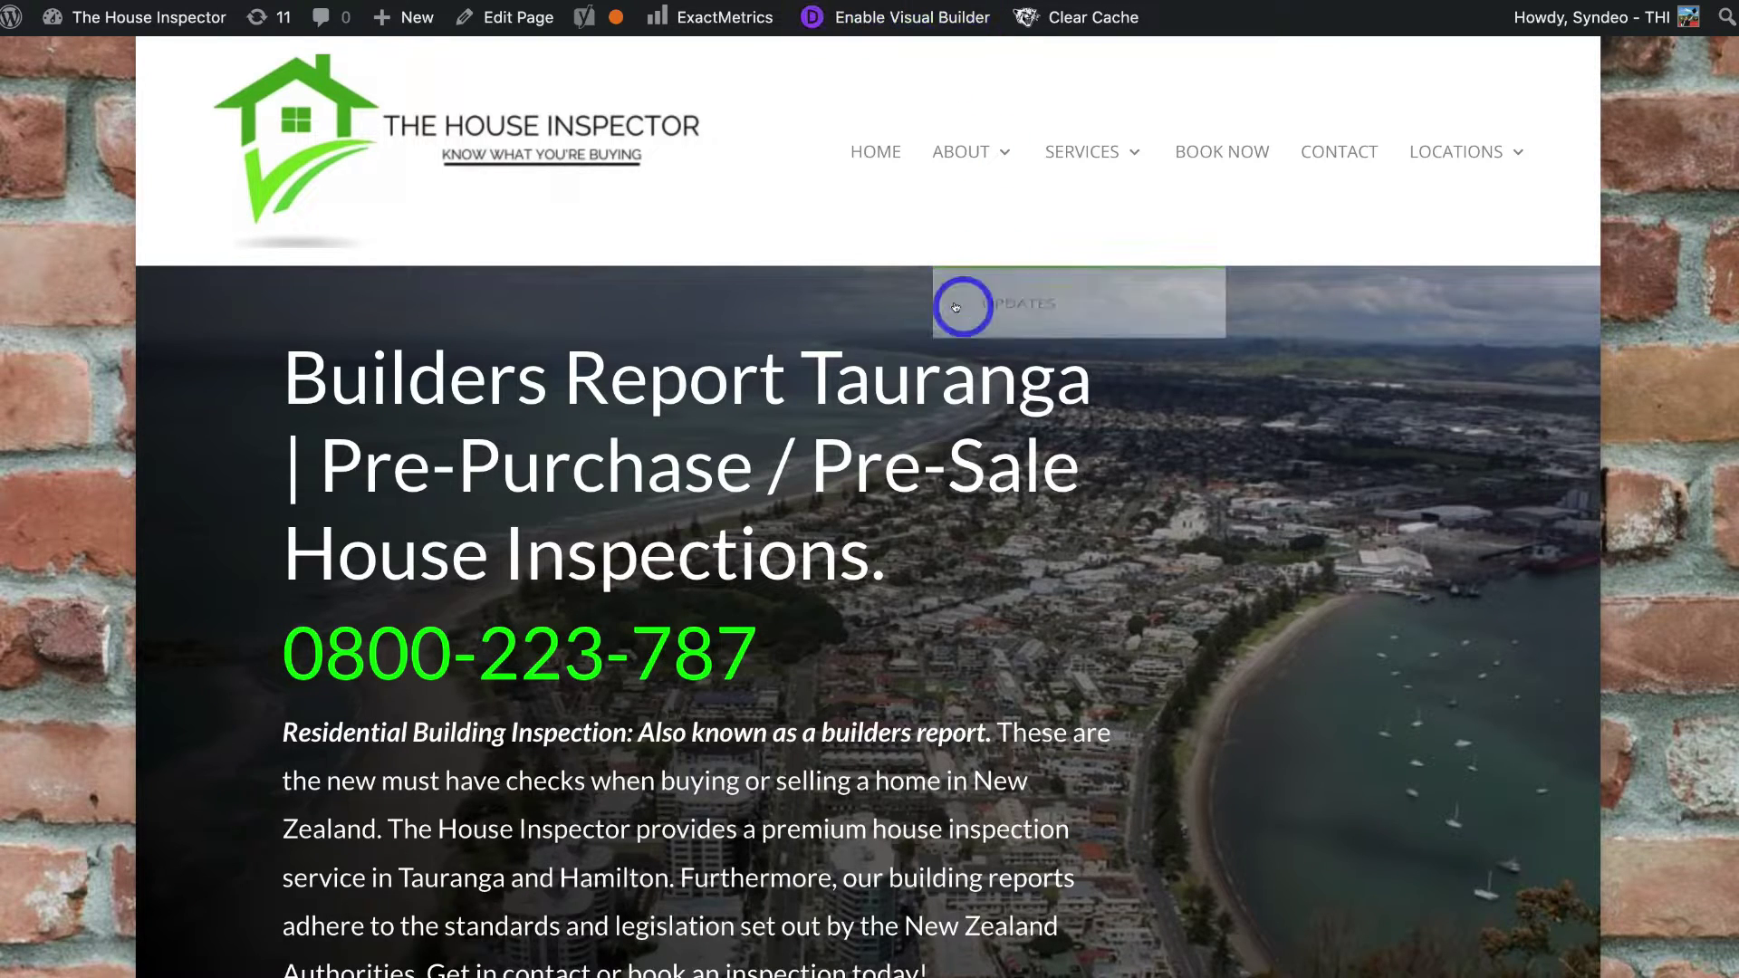
Check the reviews slider on the live home page by moving back and forward through it and scrolling within a long review
{"action": "scroll", "coordinate": [956, 308], "scroll_direction": "down", "scroll_amount": 10}
{"action": "scroll", "coordinate": [956, 308], "scroll_direction": "down", "scroll_amount": 10}
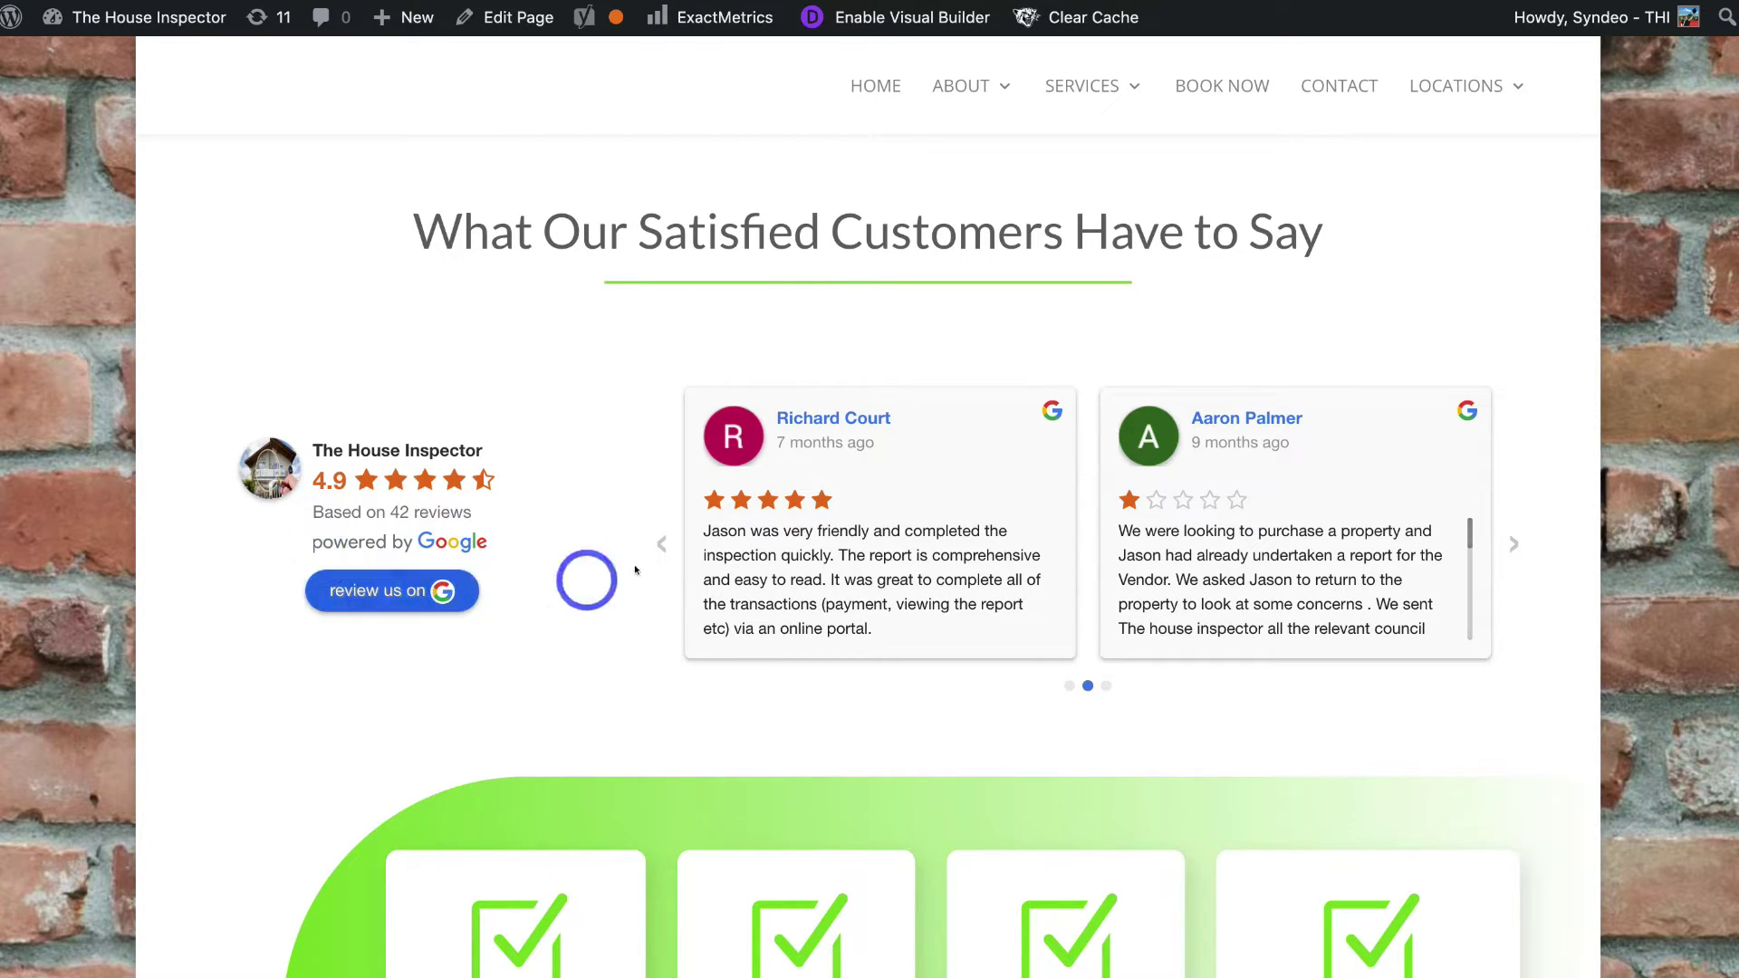
{"action": "left_click", "coordinate": [661, 543]}
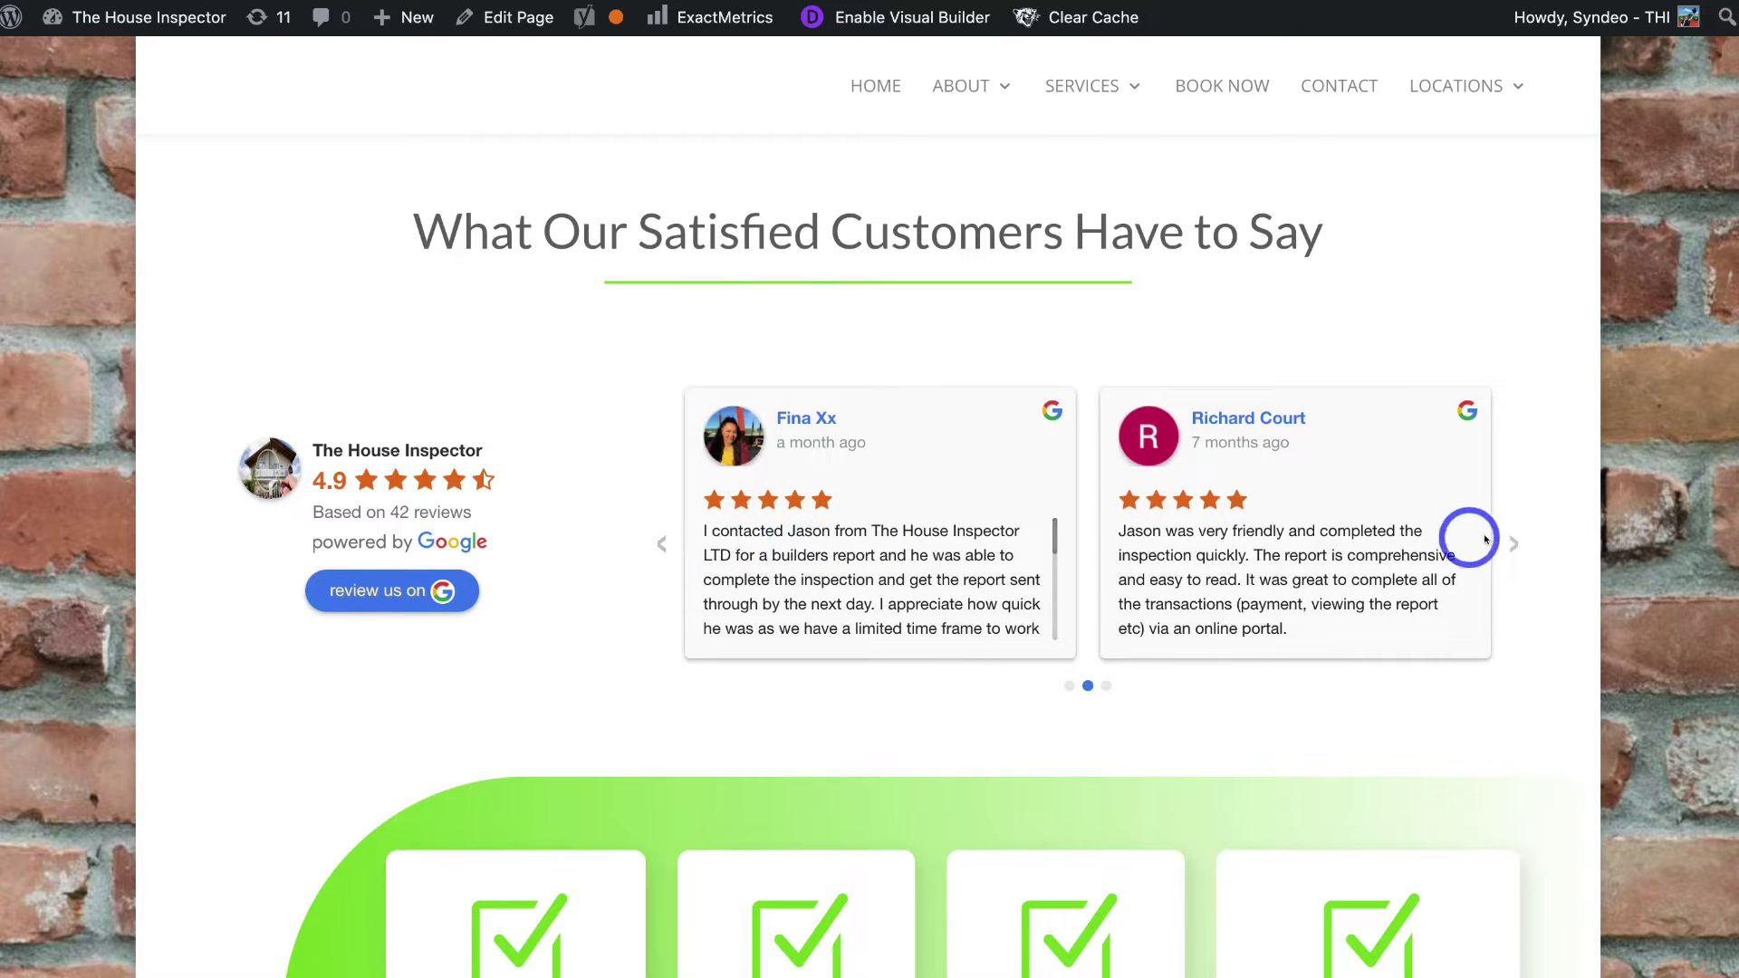
{"action": "left_click", "coordinate": [1512, 544]}
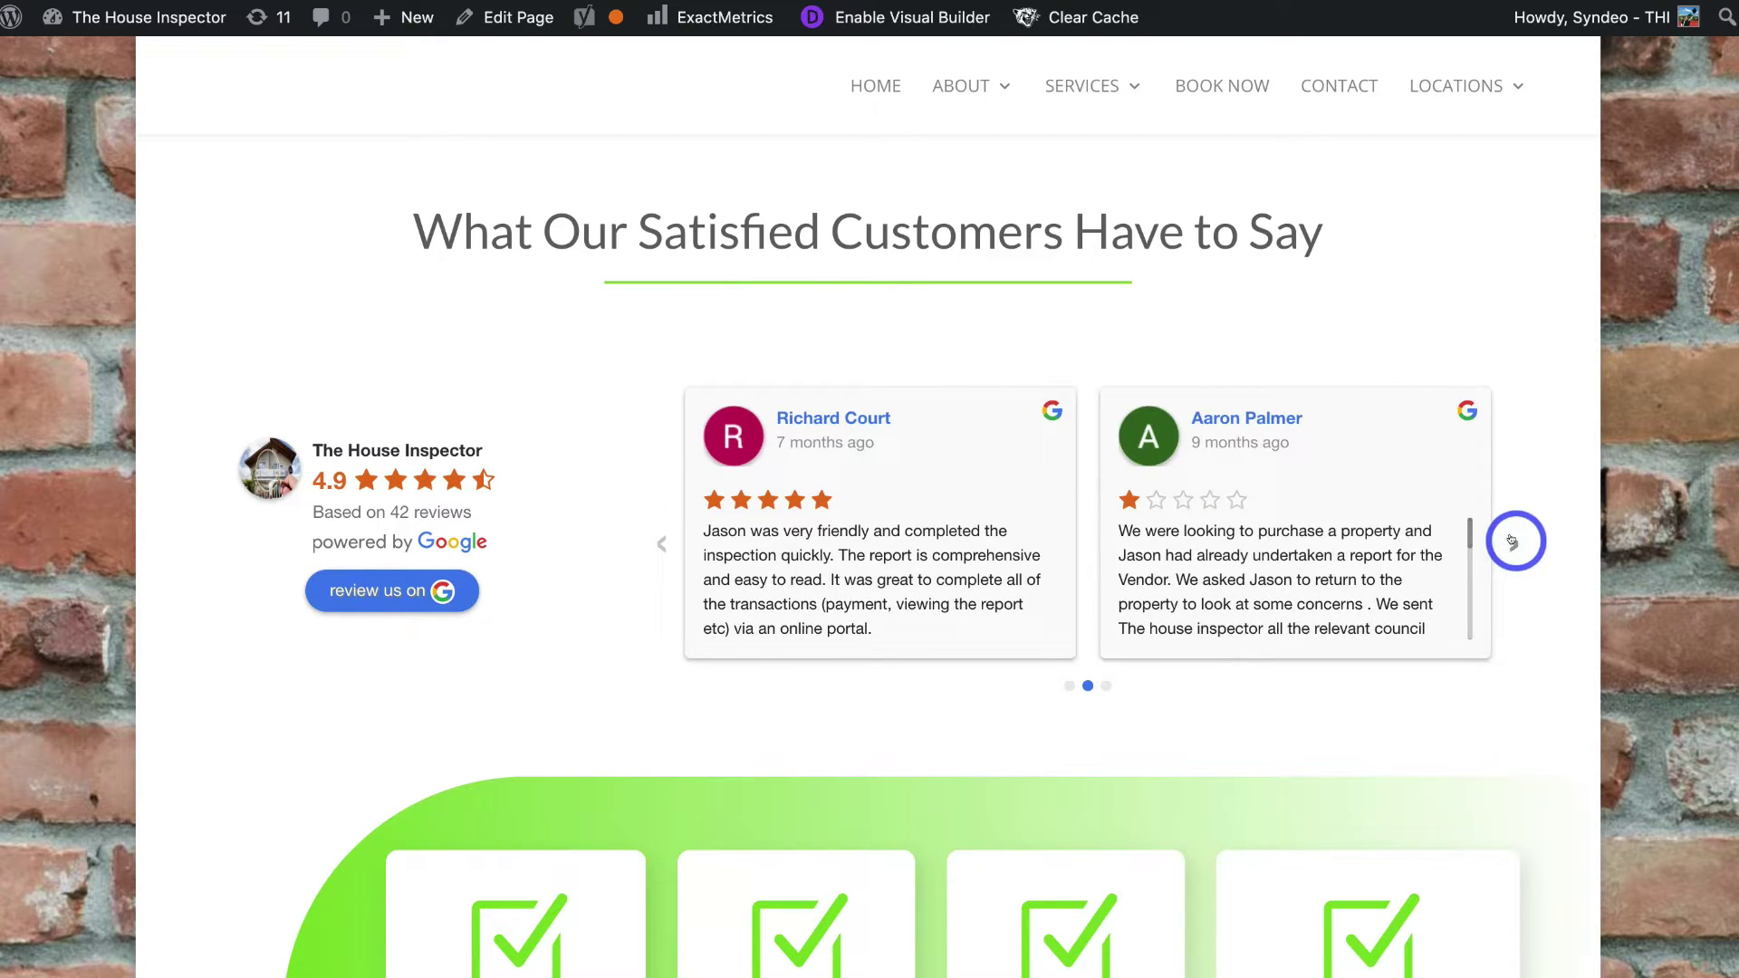
{"action": "mouse_move", "coordinate": [1469, 536]}
{"action": "left_mouse_down"}
{"action": "mouse_move", "coordinate": [1464, 616]}
{"action": "mouse_move", "coordinate": [1467, 543]}
{"action": "left_mouse_up"}
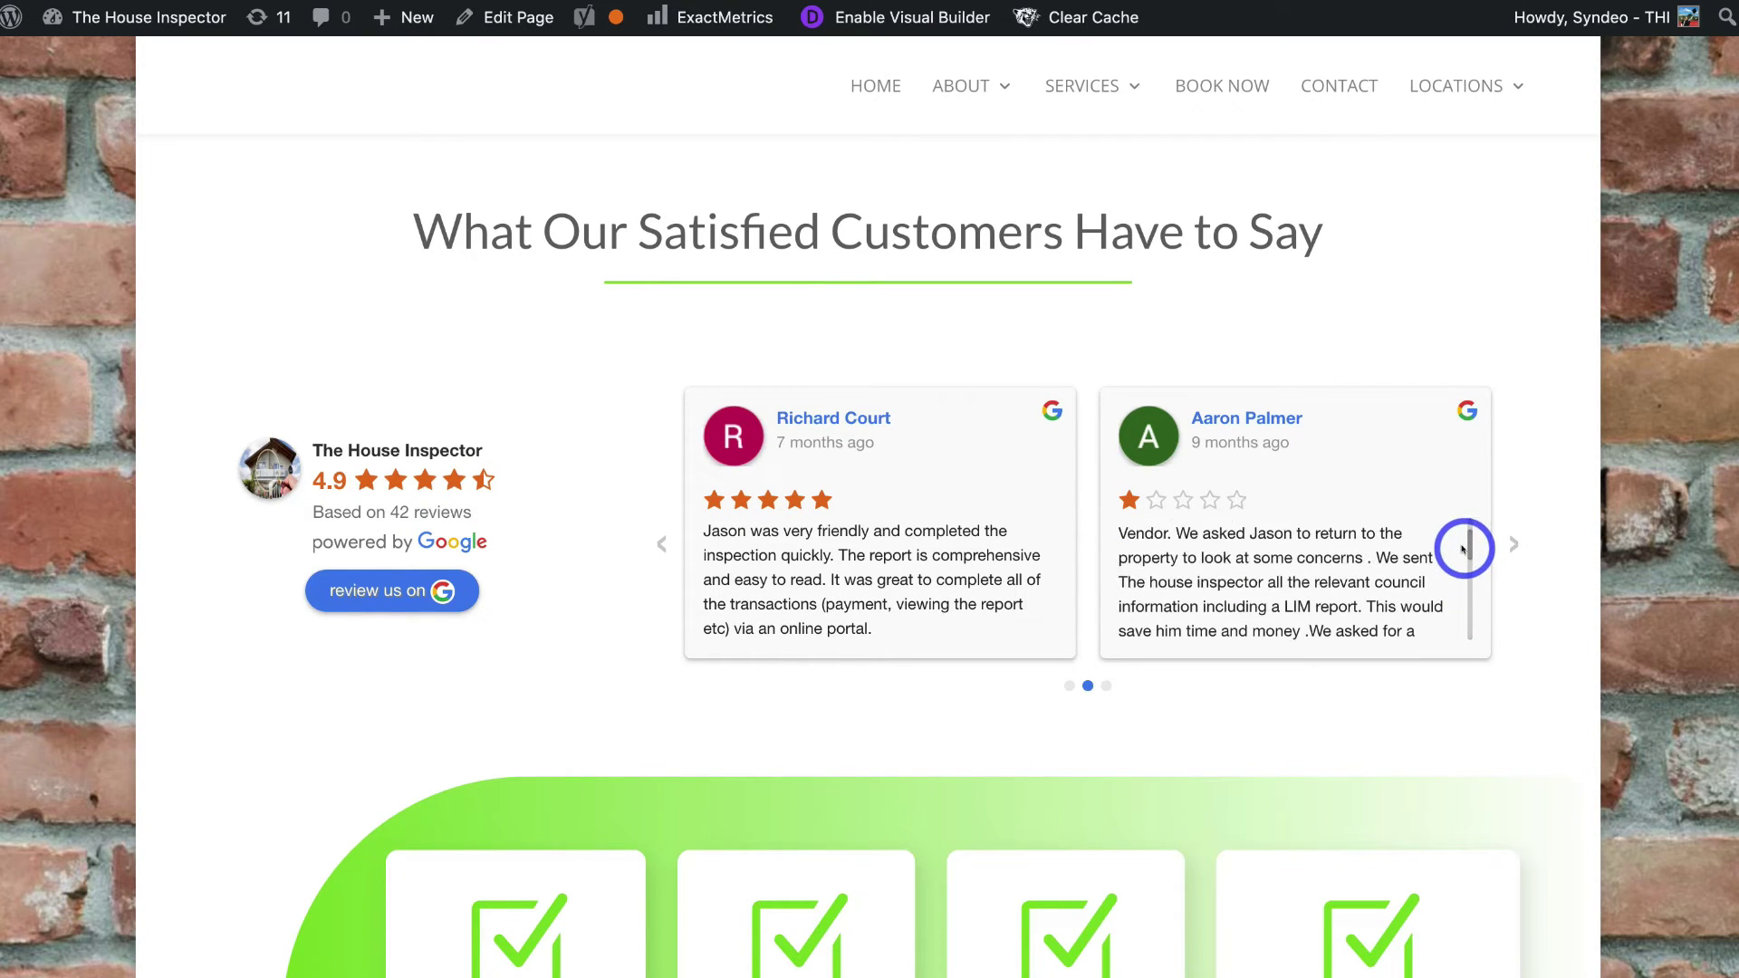
{"action": "scroll", "coordinate": [1487, 562], "scroll_direction": "up", "scroll_amount": 3}
{"action": "scroll", "coordinate": [1487, 562], "scroll_direction": "down", "scroll_amount": 3}
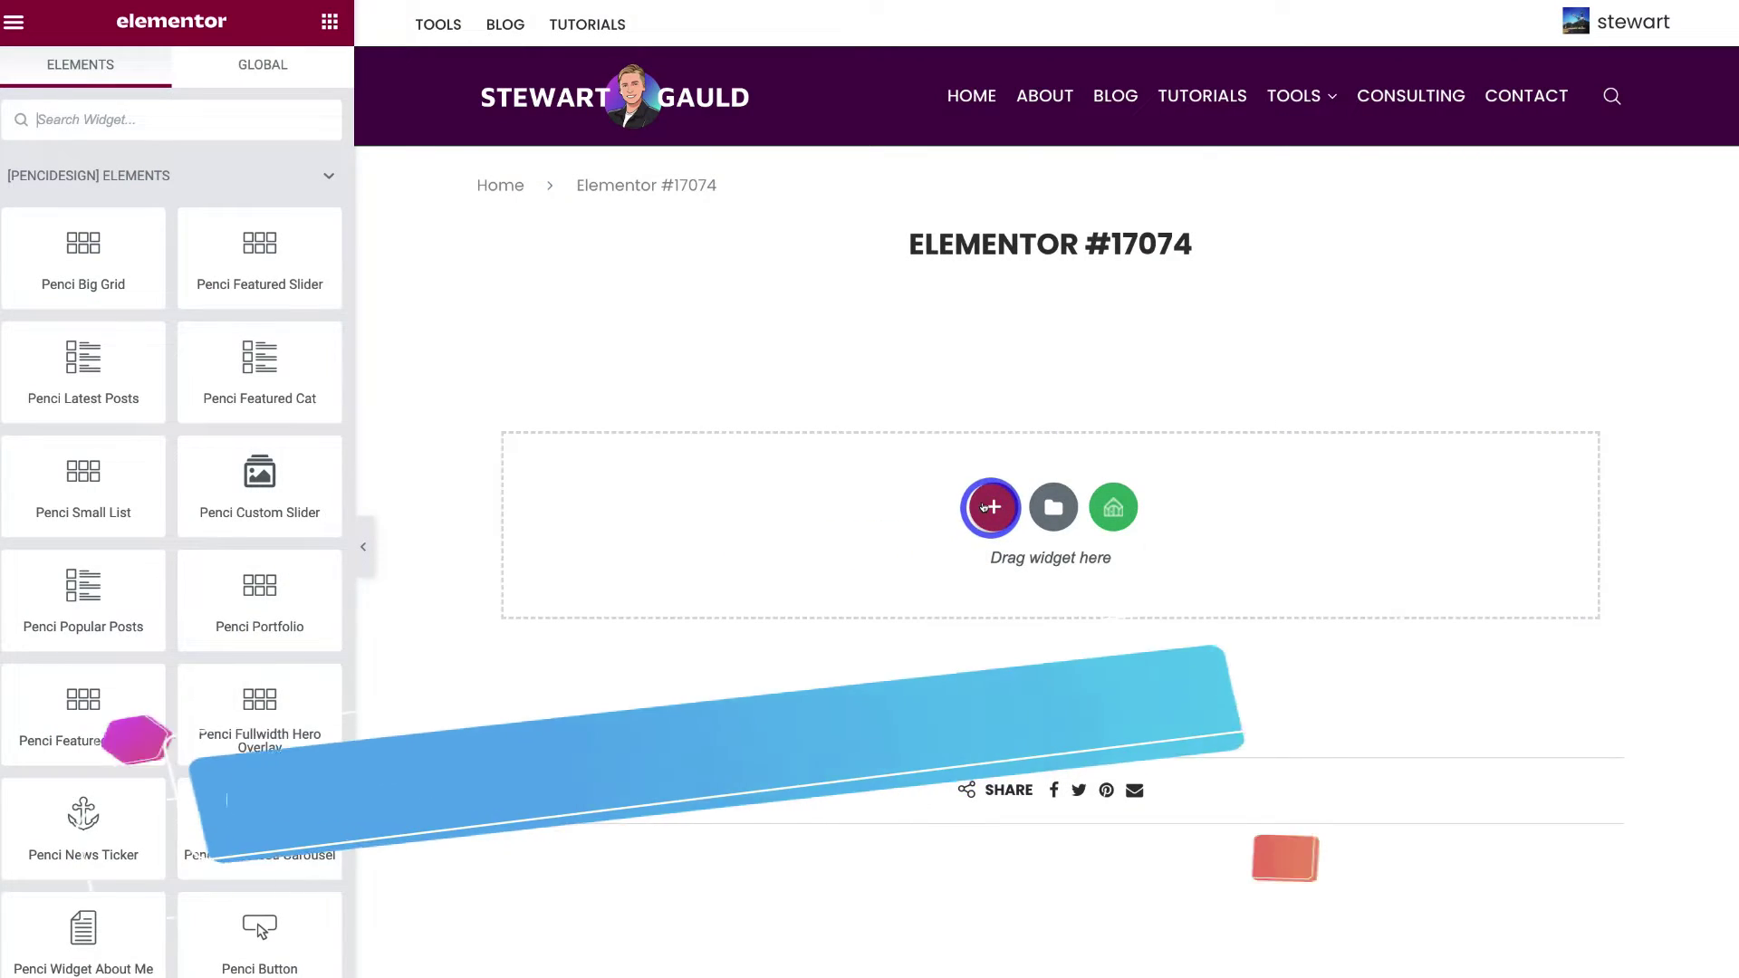
On the new page in the Elementor editor, add a section with a single-column structure
{"action": "left_click", "coordinate": [990, 507]}
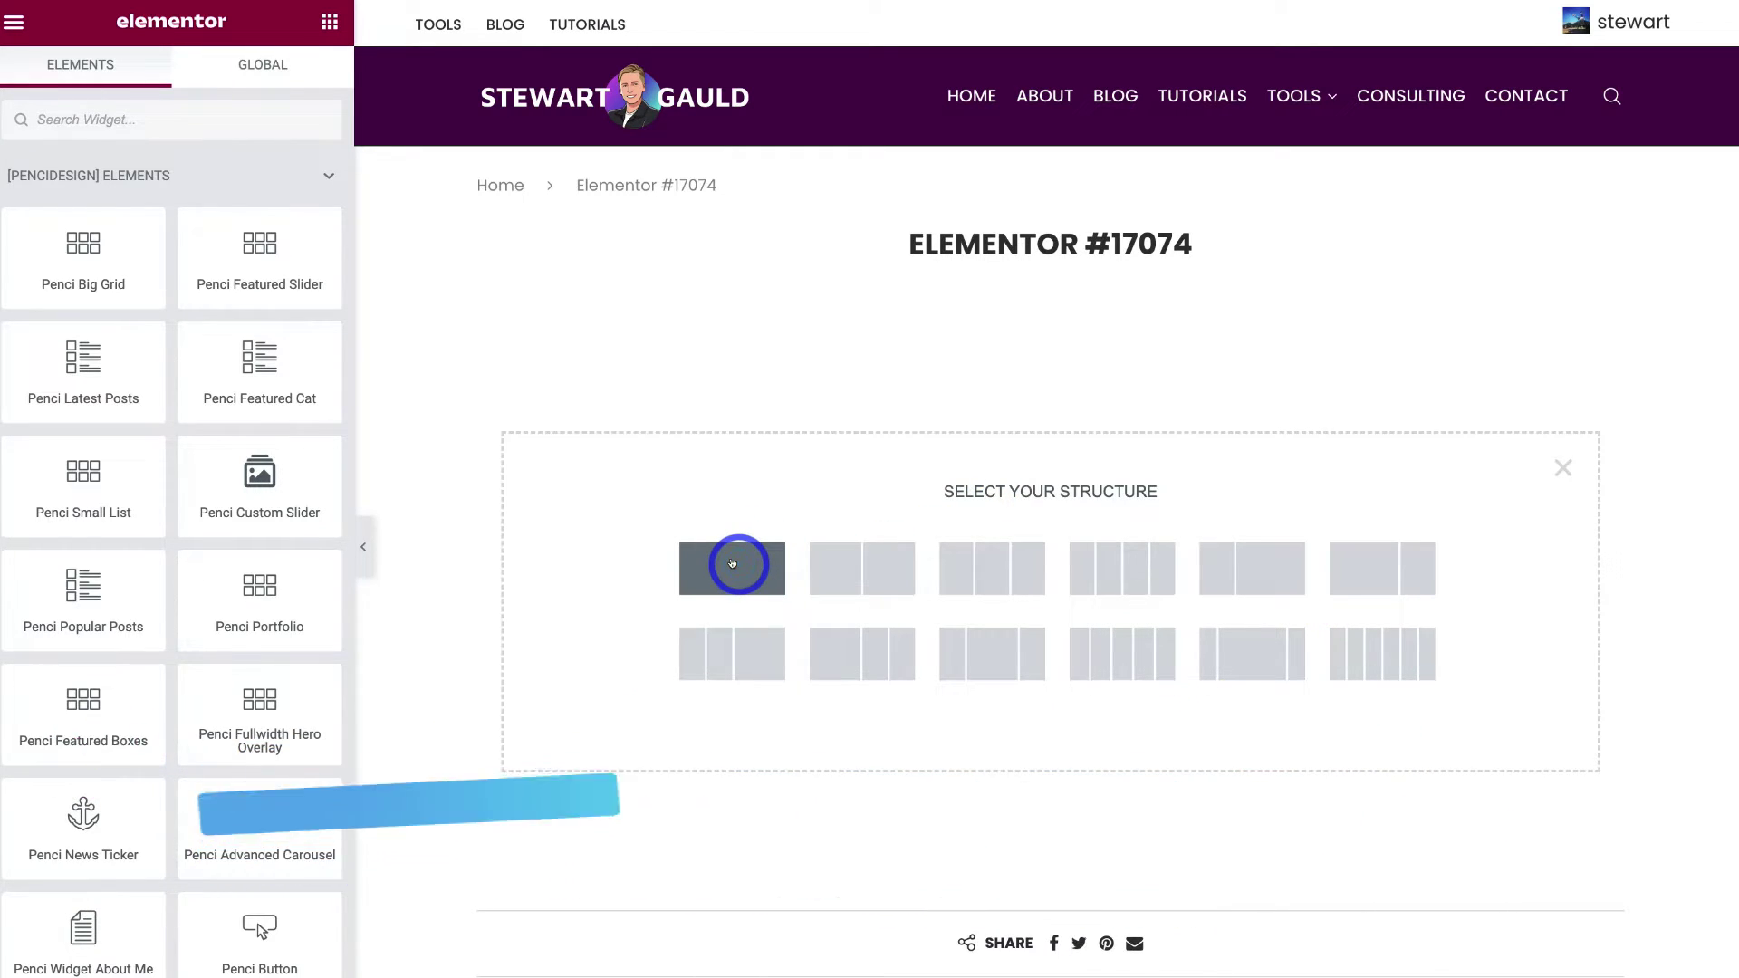
{"action": "left_click", "coordinate": [732, 563]}
{"action": "left_click", "coordinate": [1058, 340]}
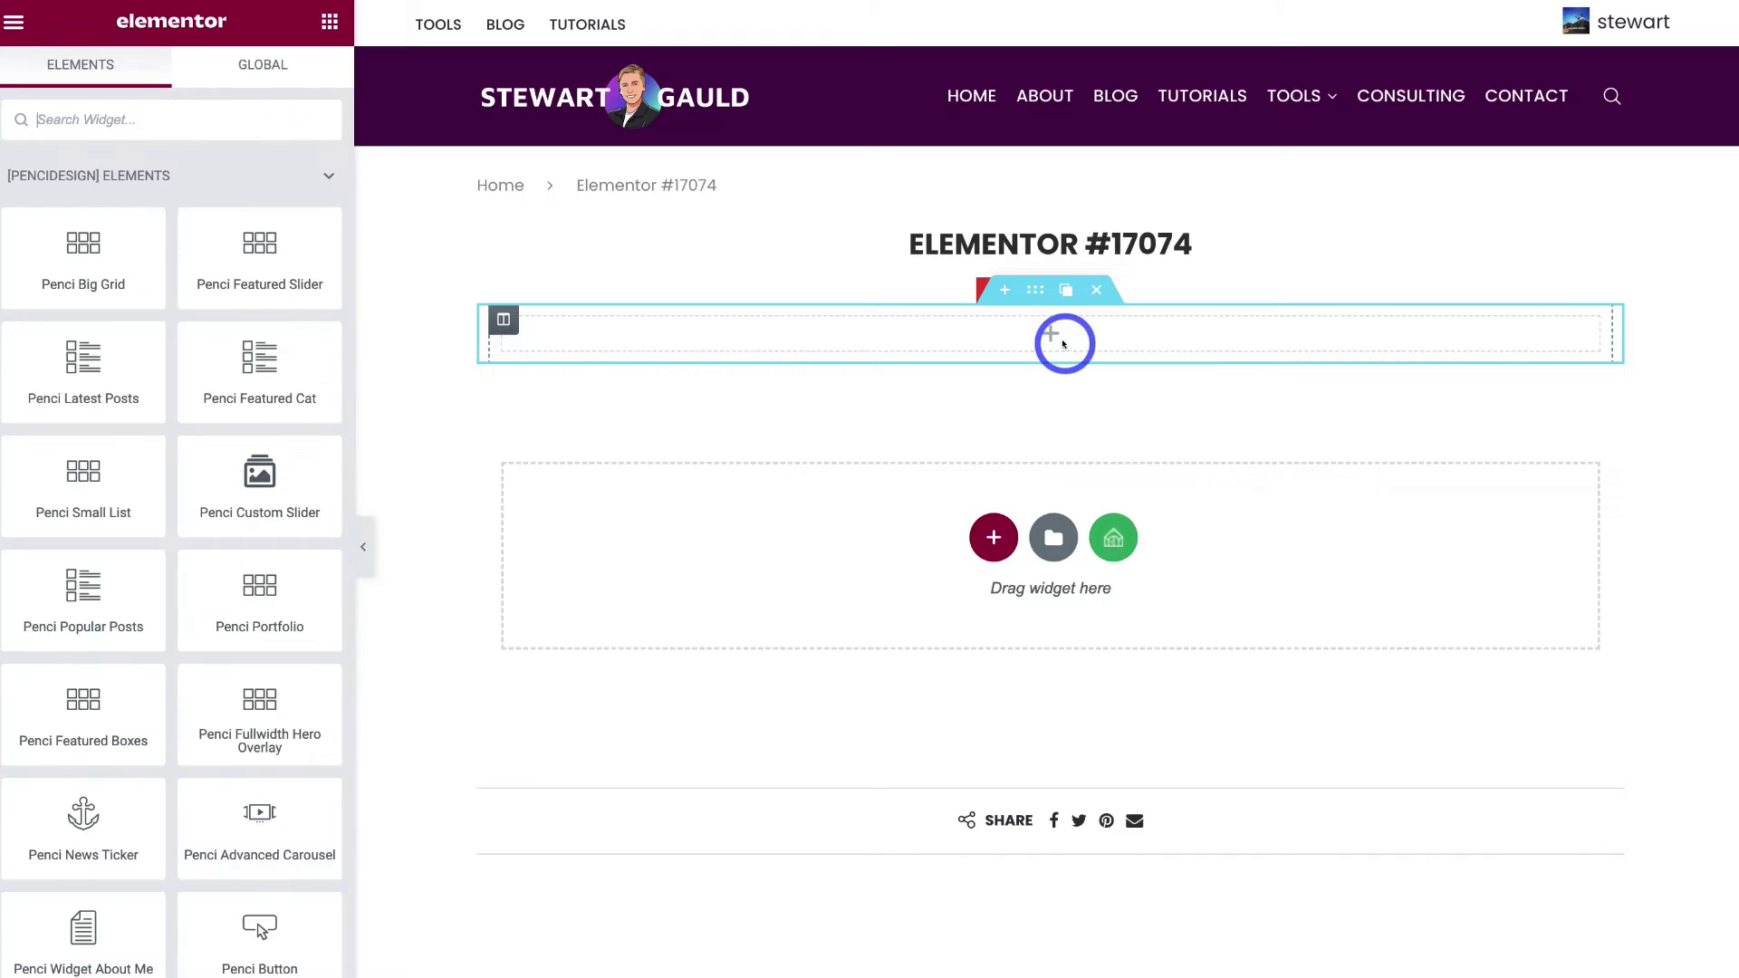
Search for the Shortcode widget, place it in the empty section and paste the copied reviews shortcode into it
{"action": "left_click", "coordinate": [193, 116]}
{"action": "type", "text": "short"}
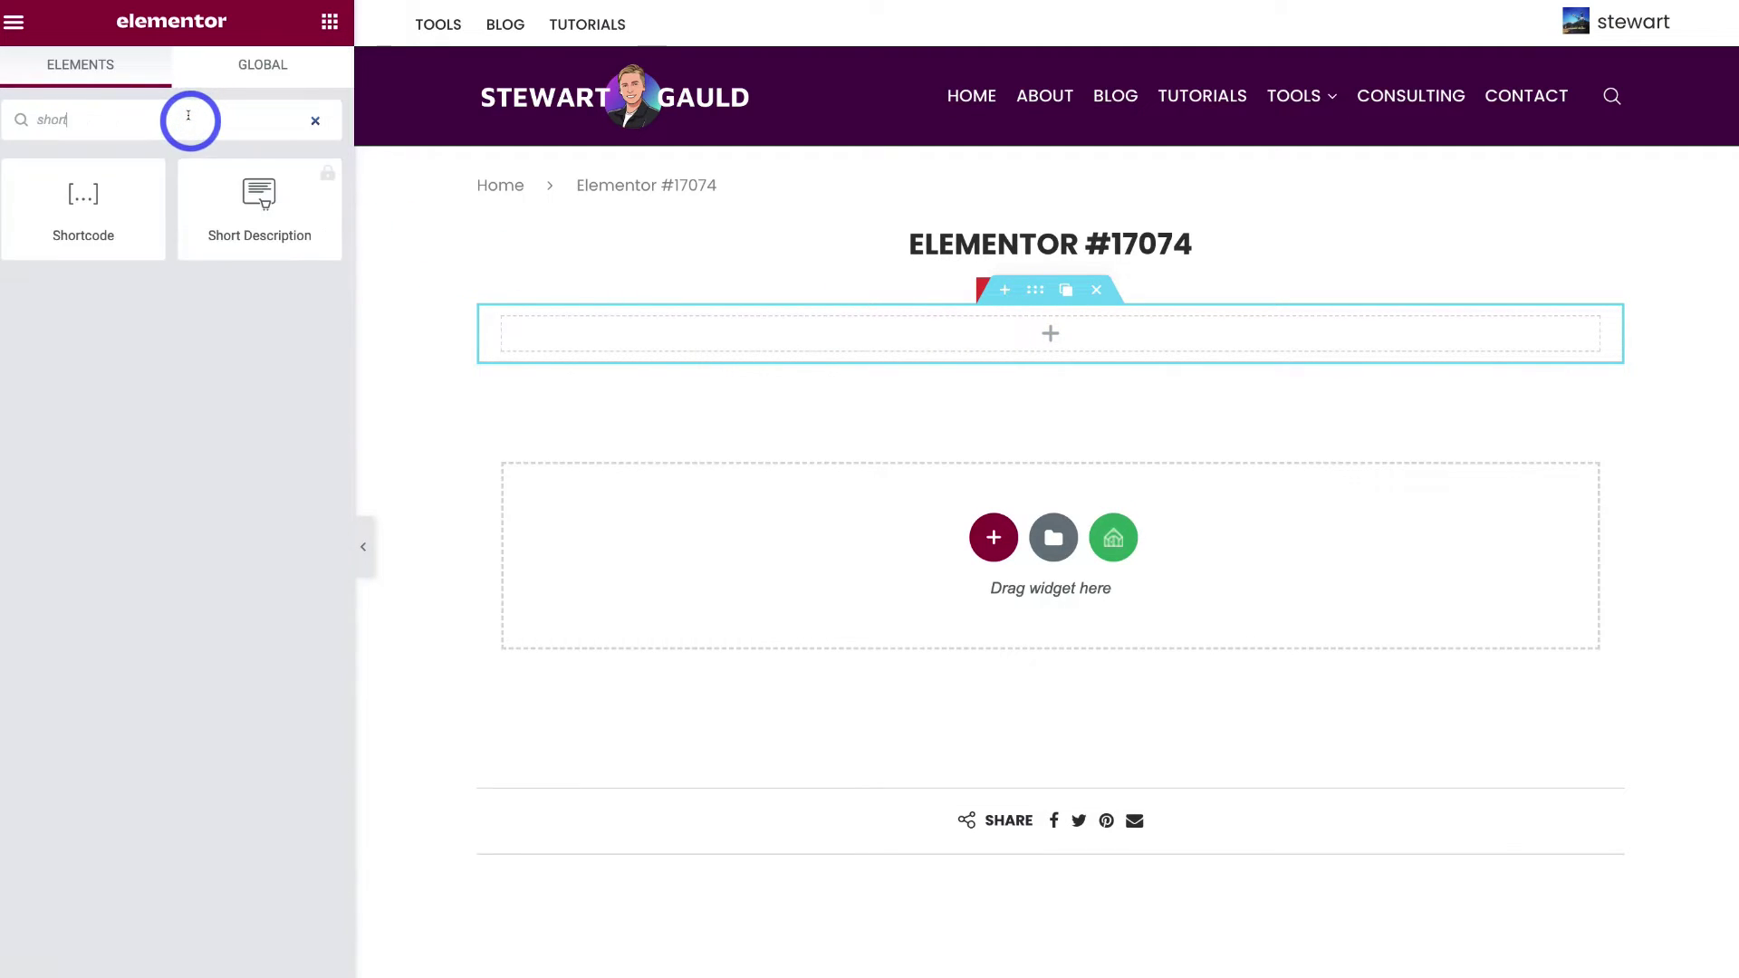
{"action": "left_click_drag", "start_coordinate": [128, 221], "coordinate": [1002, 338]}
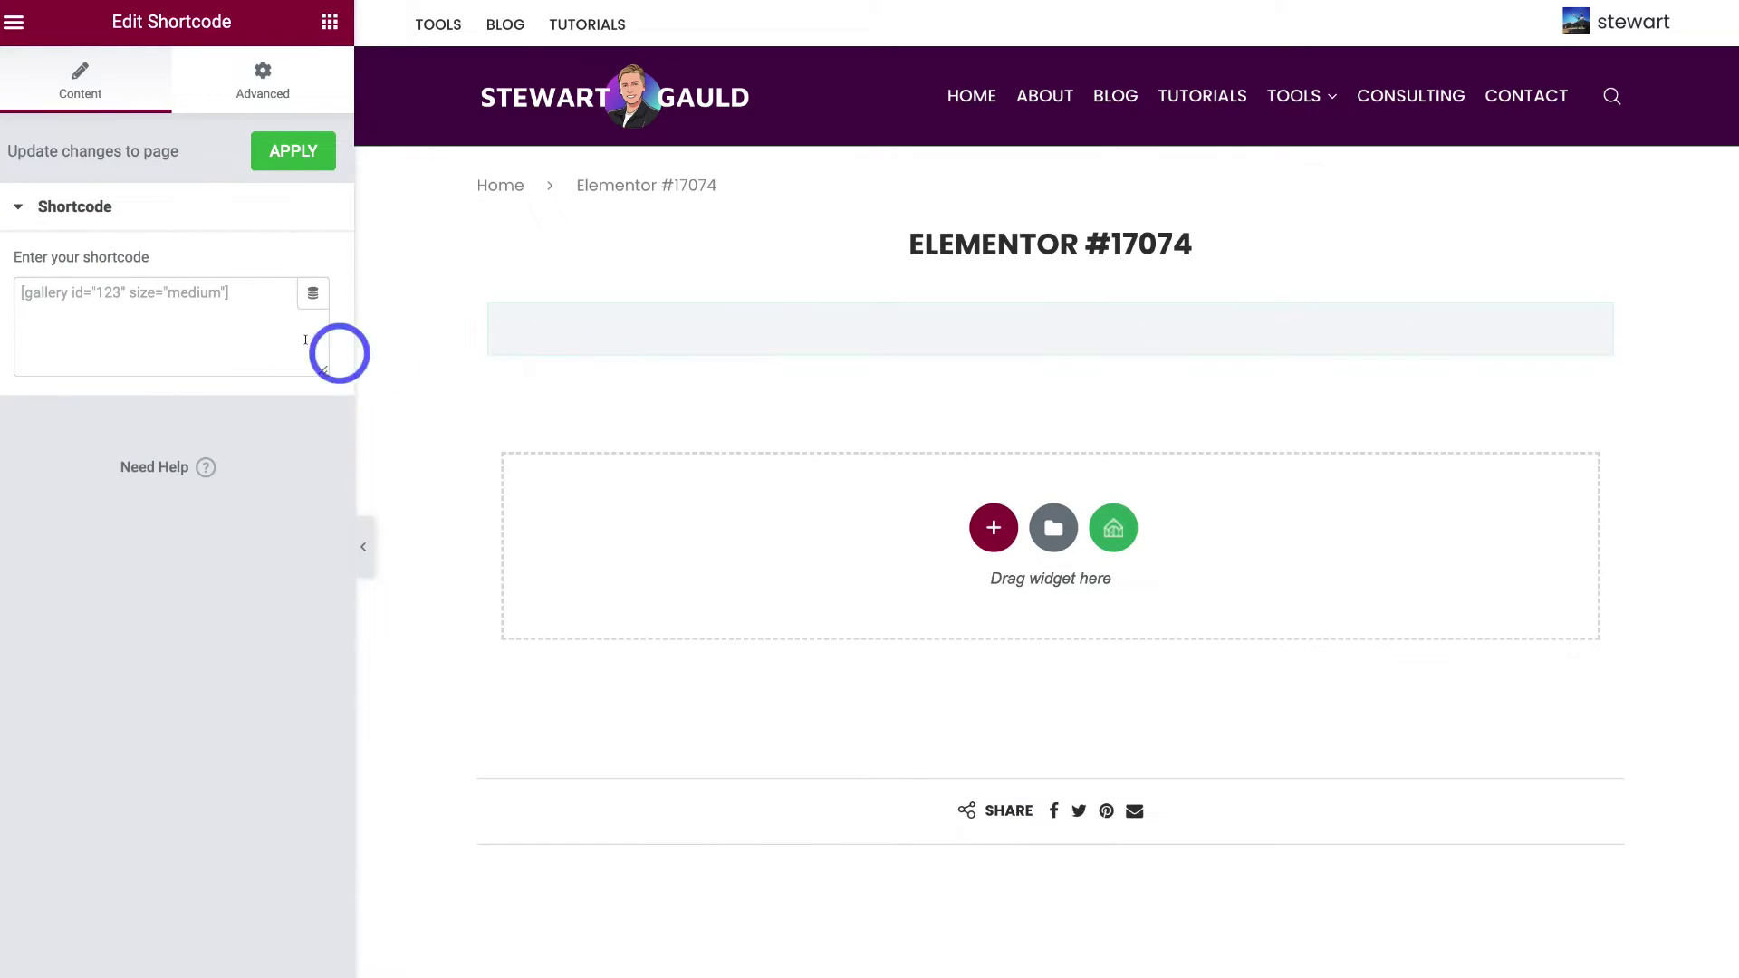
{"action": "right_click", "coordinate": [168, 307]}
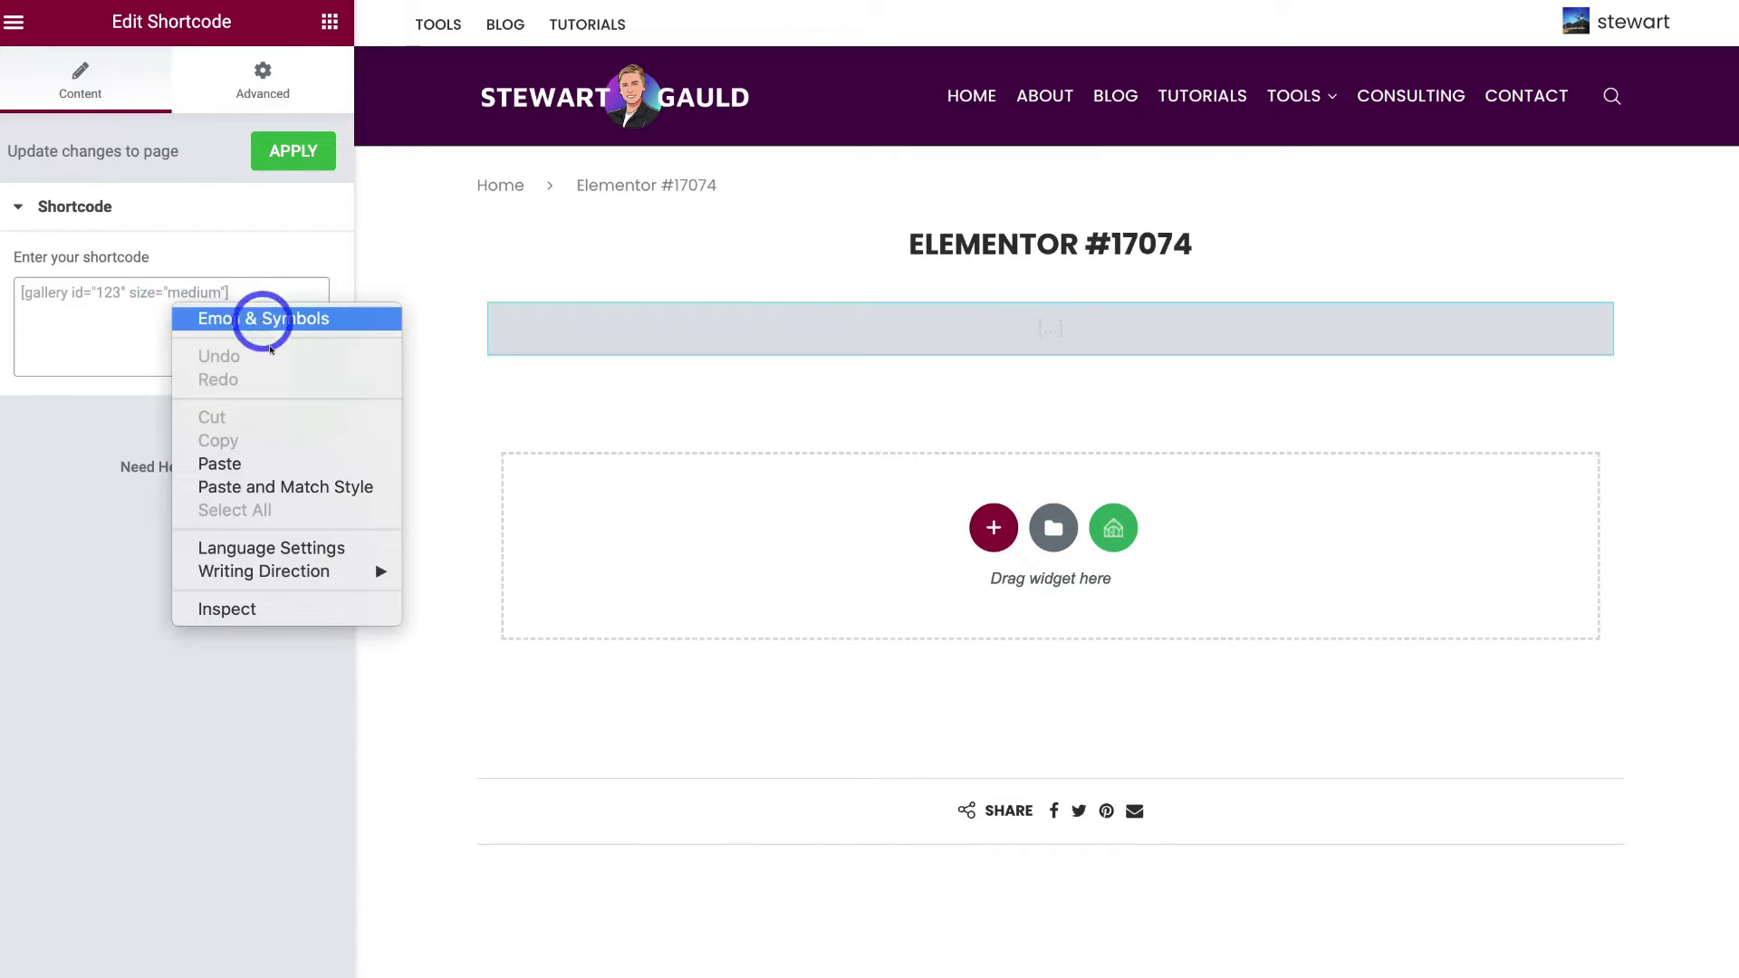
{"action": "left_click", "coordinate": [220, 464]}
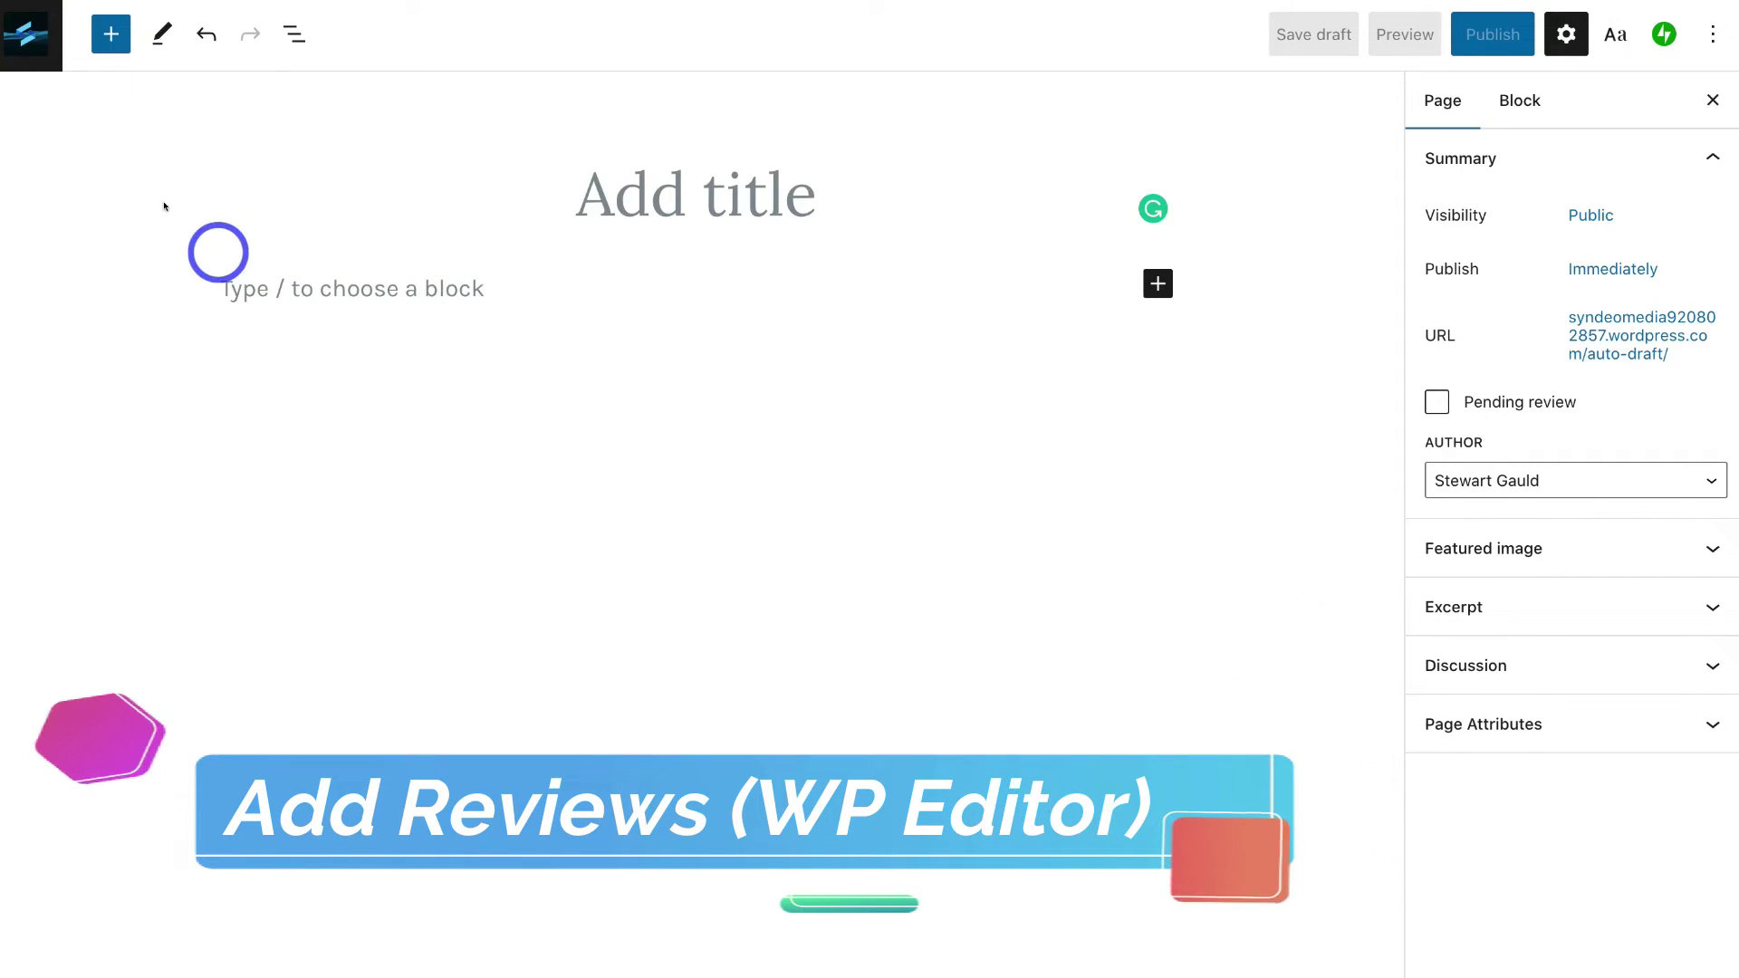
On the new page in the WordPress block editor, add a Shortcode block and paste [grw id="28340"] into it
{"action": "left_click", "coordinate": [110, 30]}
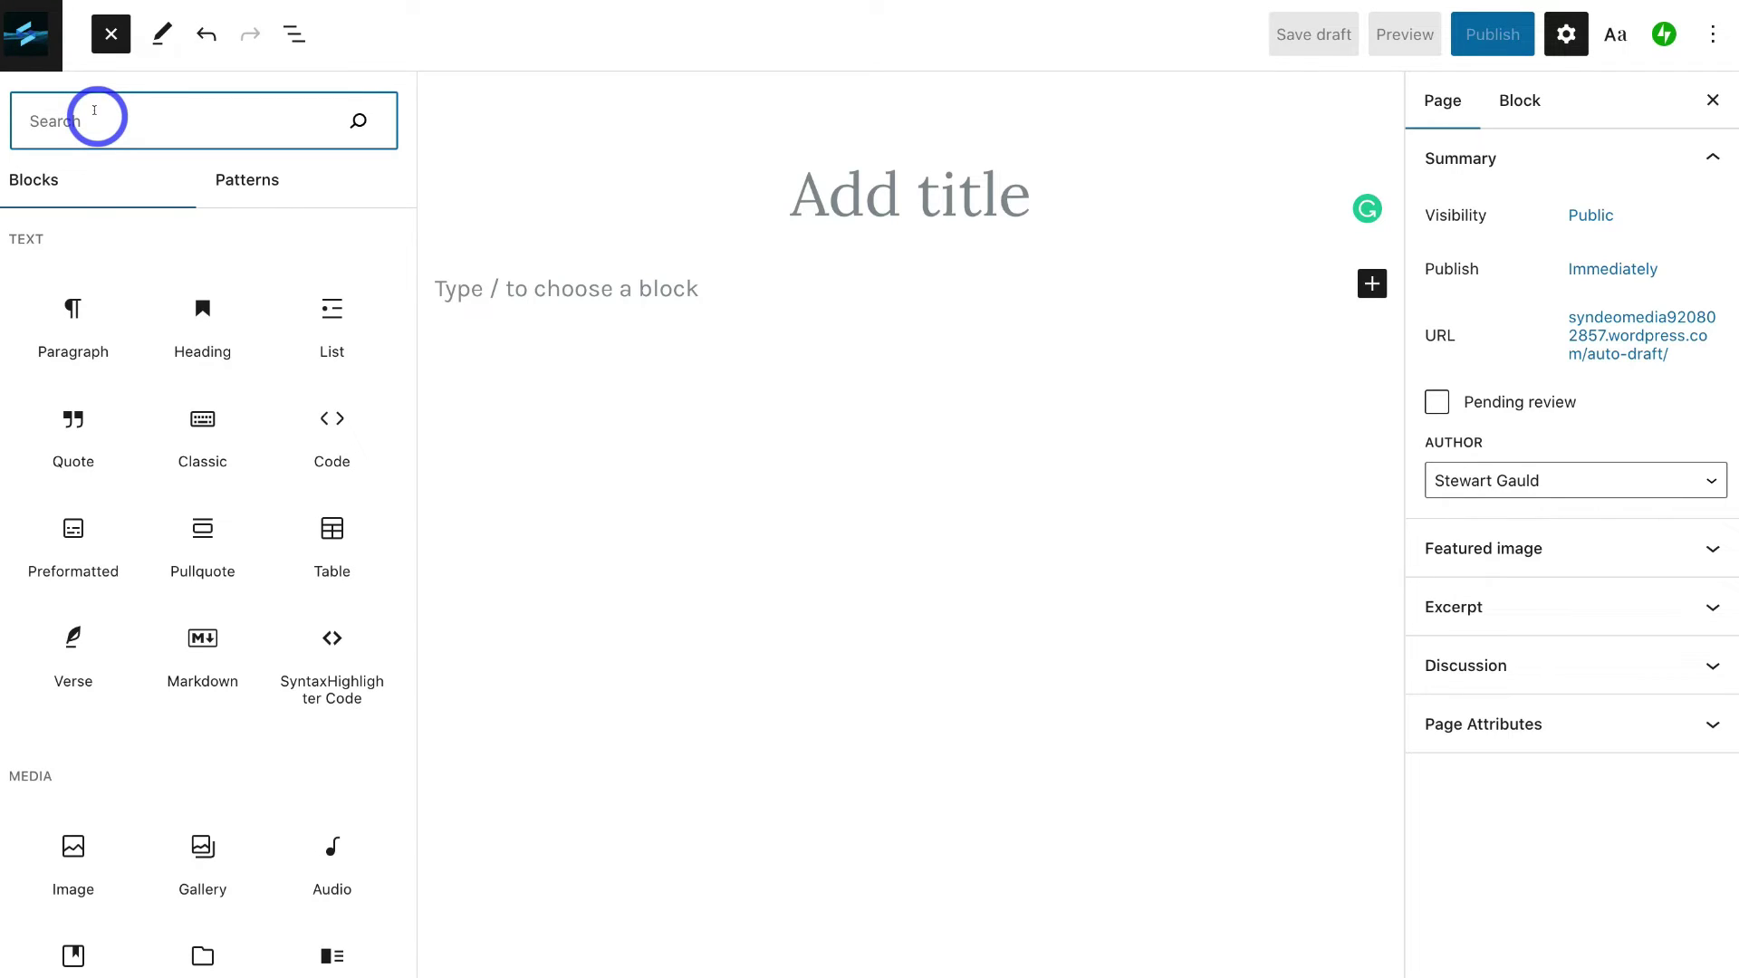
{"action": "type", "text": "short"}
{"action": "left_click_drag", "start_coordinate": [58, 280], "coordinate": [508, 311]}
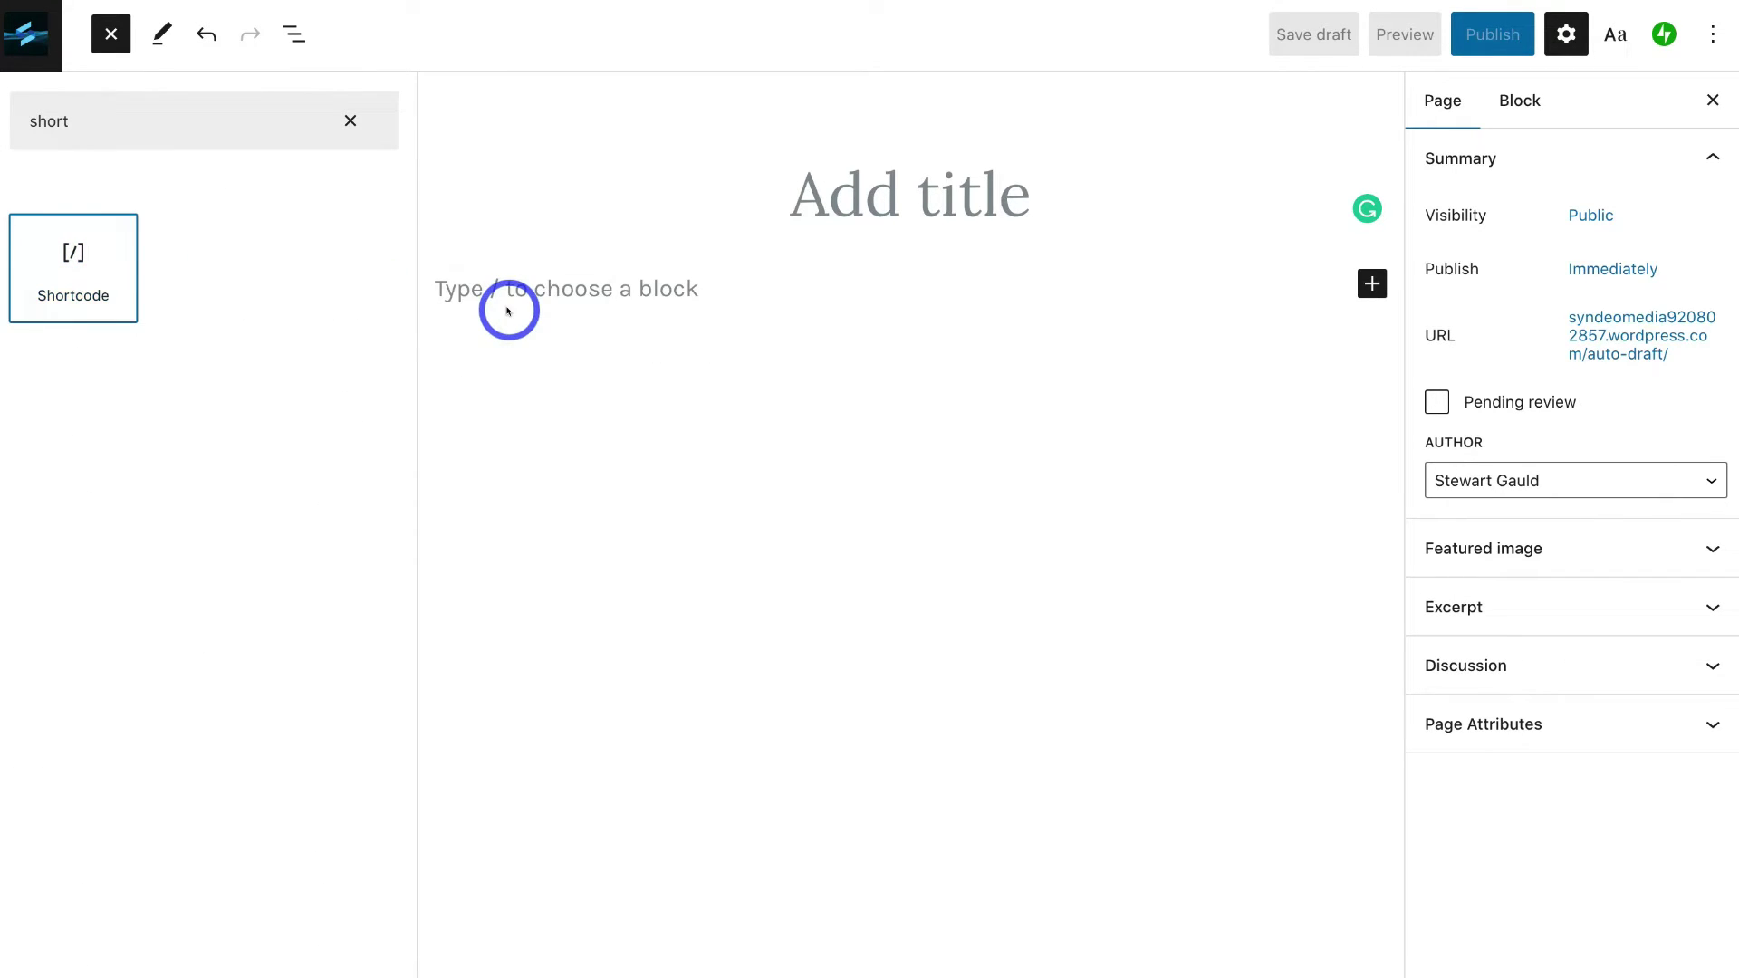
{"action": "right_click", "coordinate": [535, 350]}
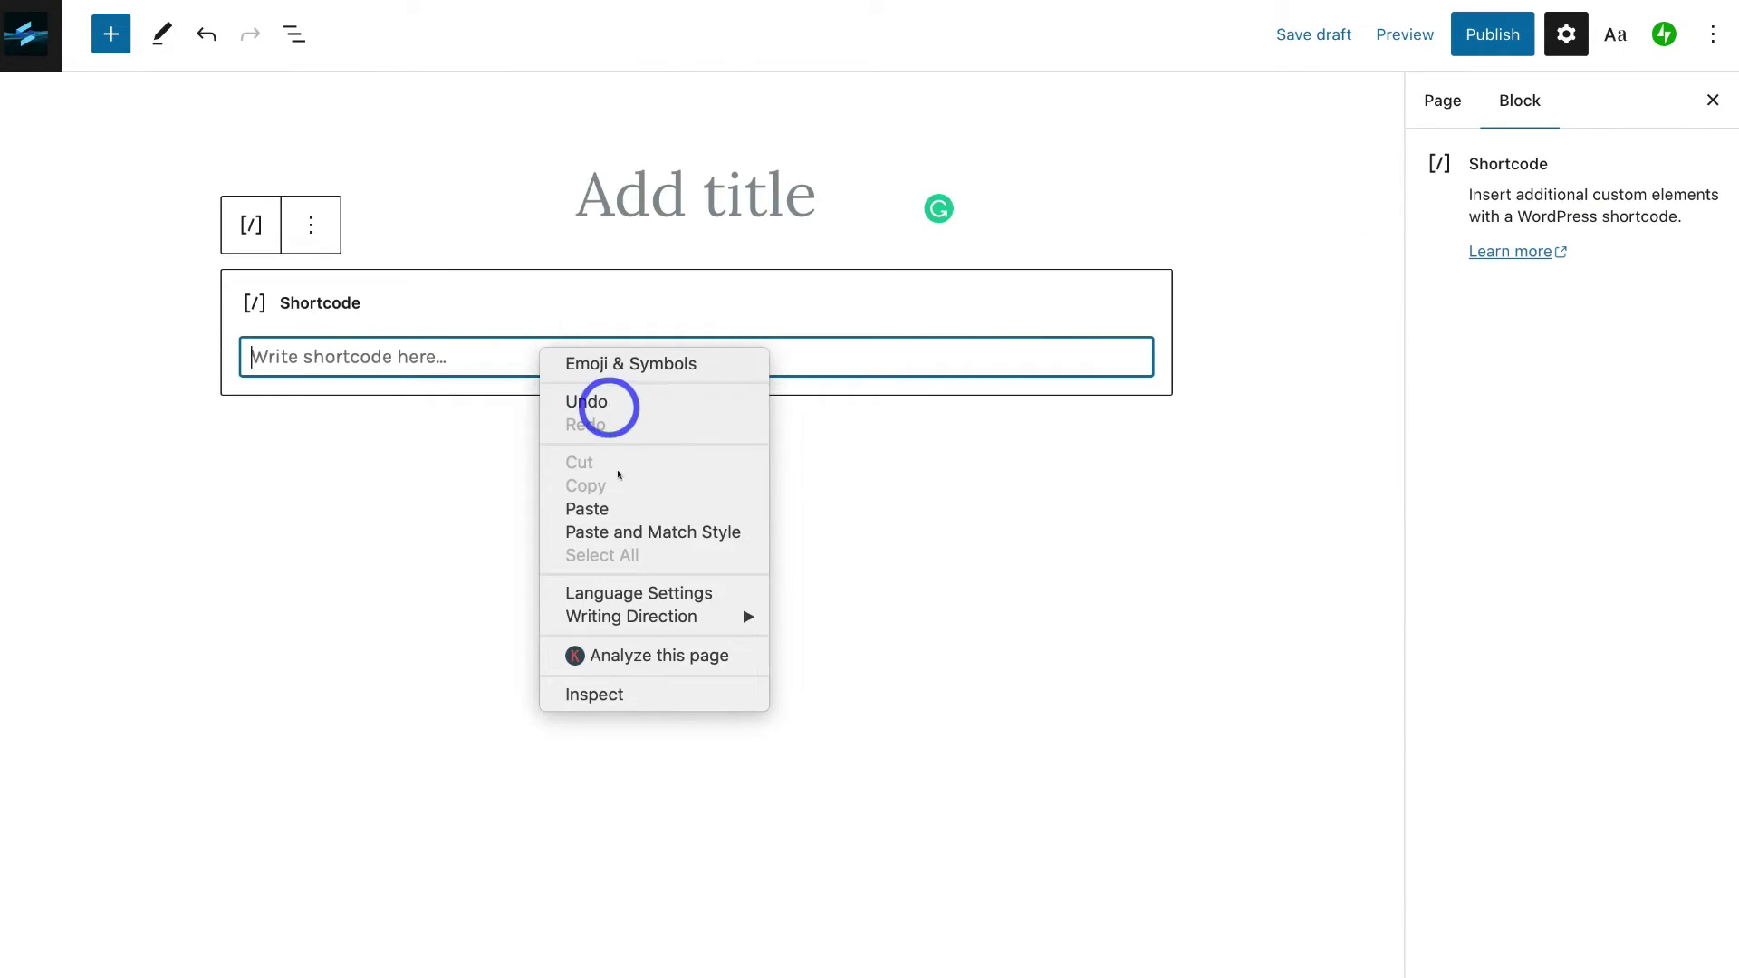
{"action": "left_click", "coordinate": [614, 512]}
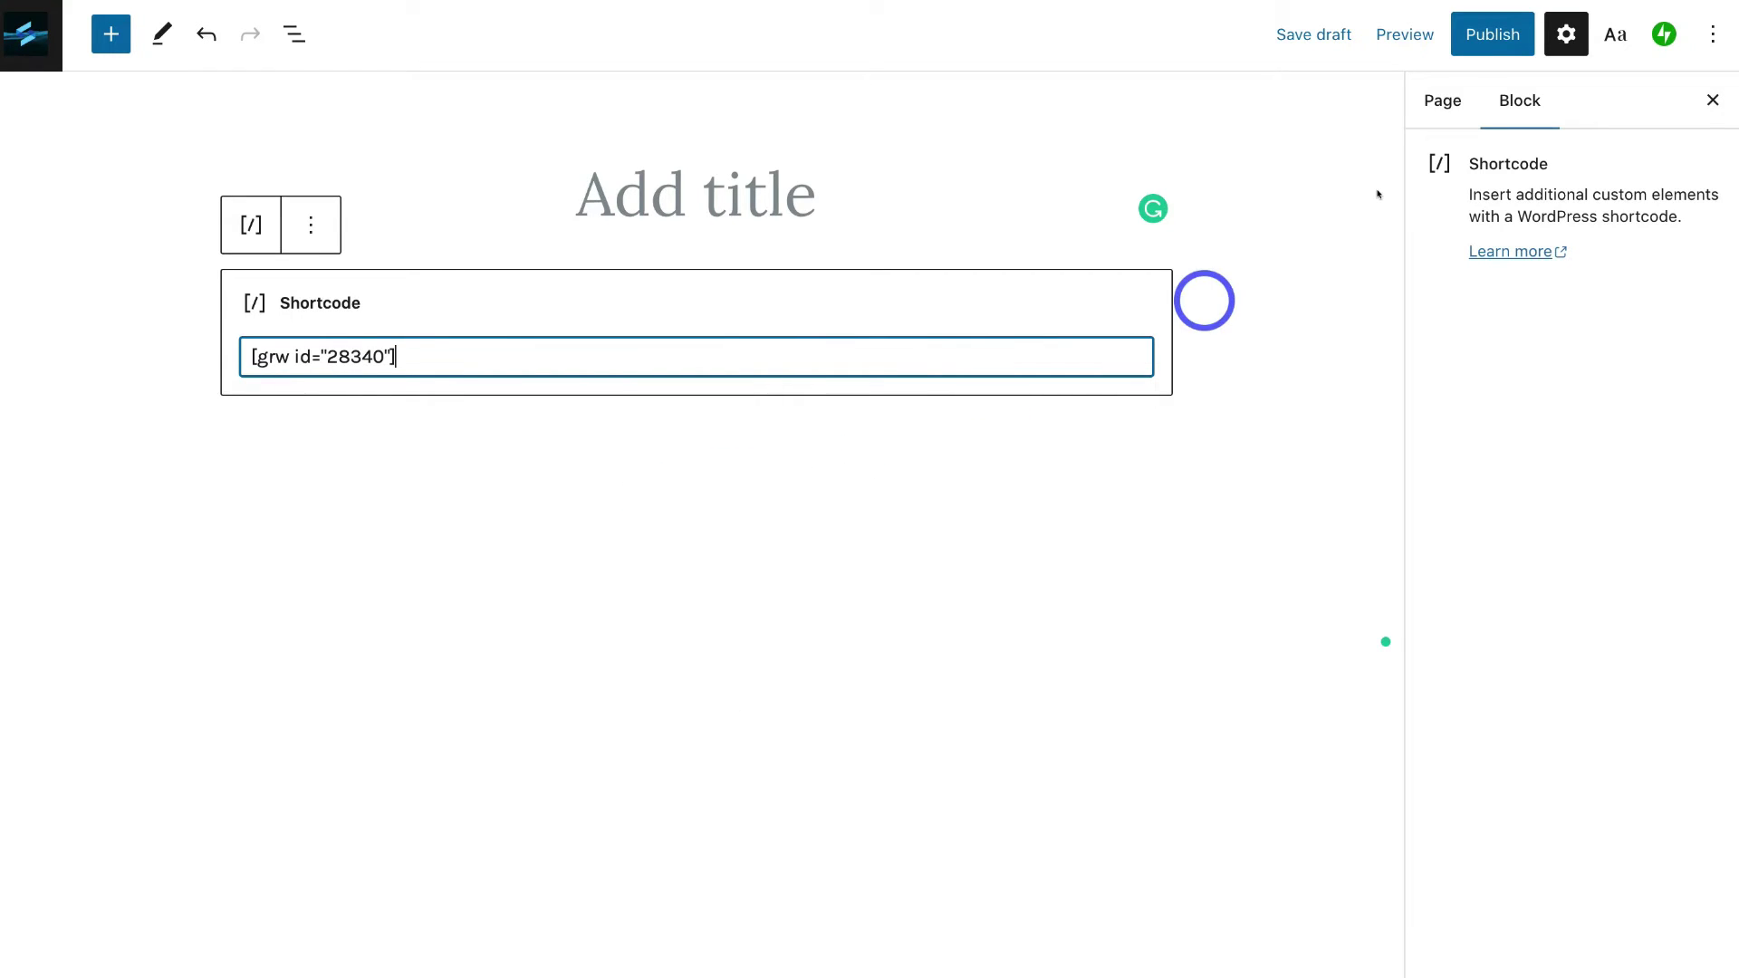